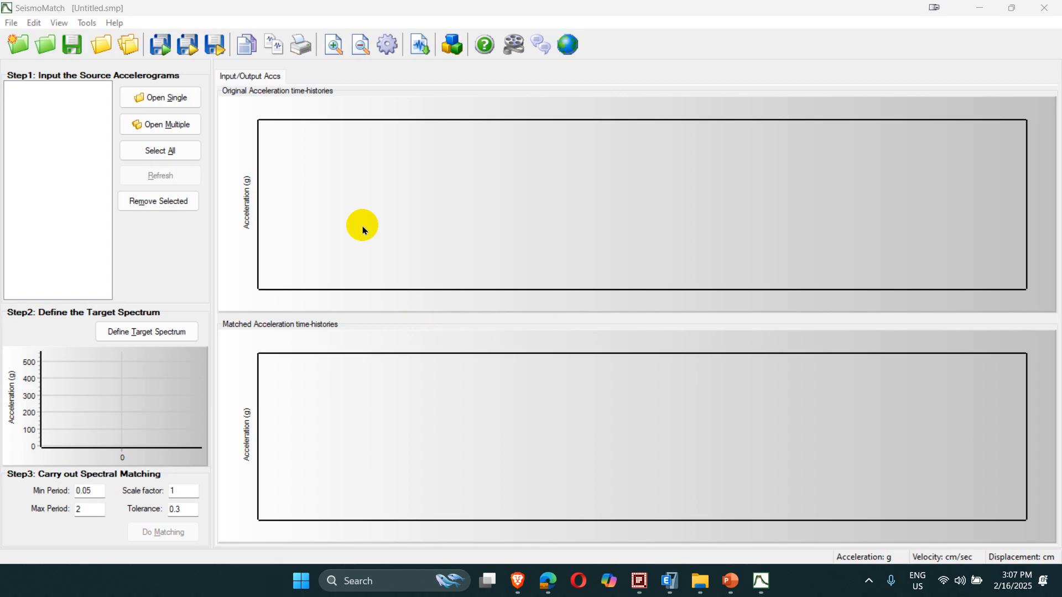
click(339, 202)
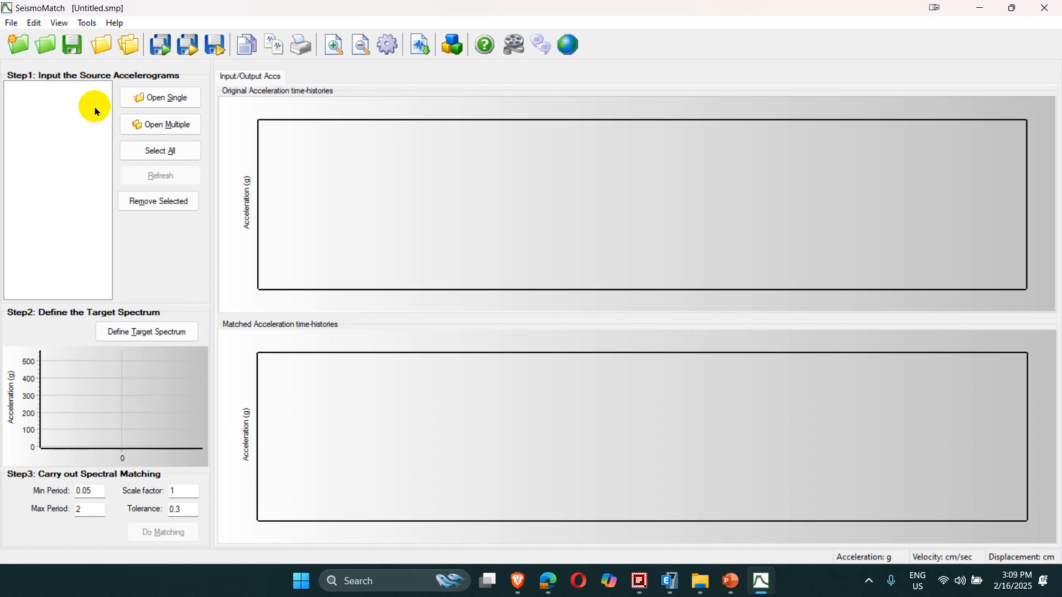
Open the Landers record from the Accelerograms folder as a single source accelerogram
click(168, 105)
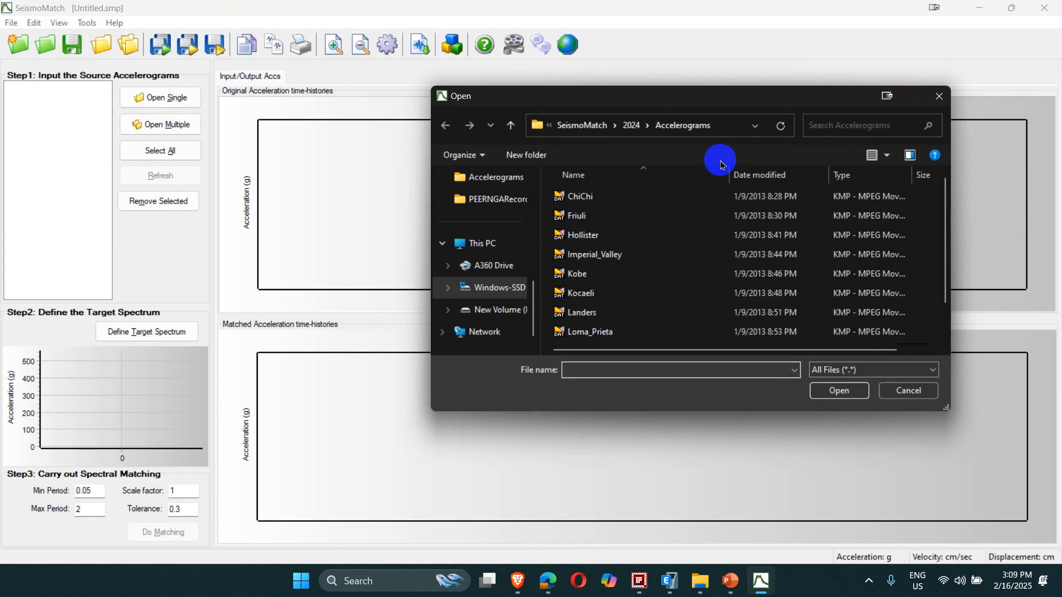
scroll(638, 265, down, 1)
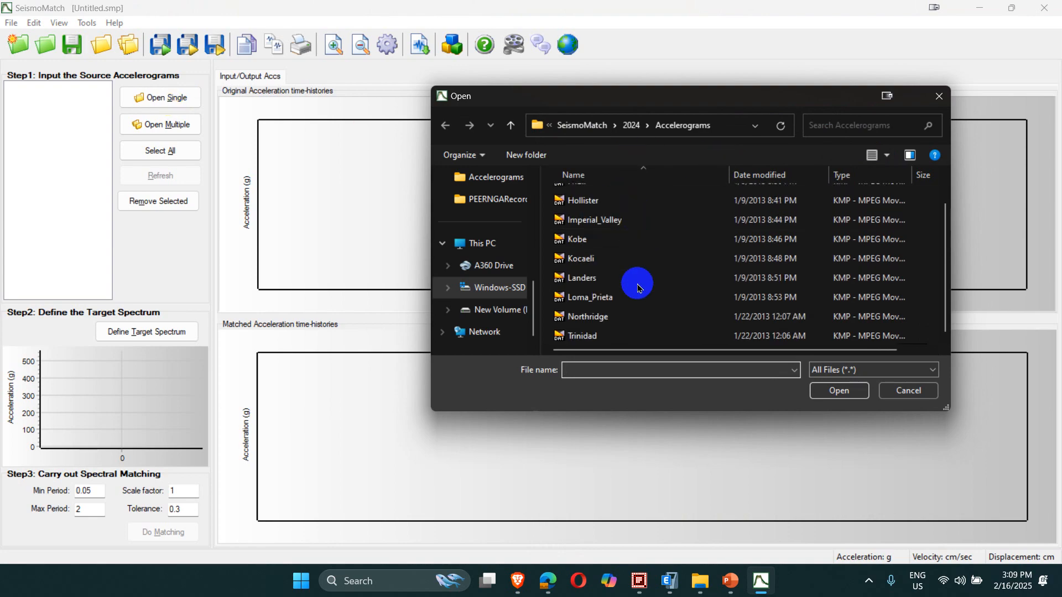
scroll(641, 311, up, 1)
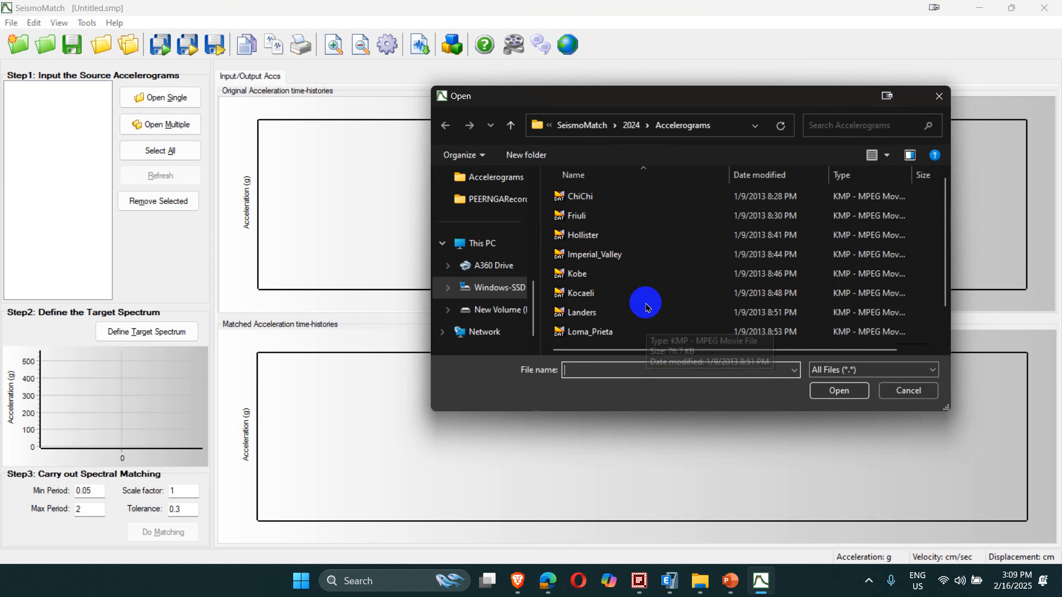
click(619, 315)
click(838, 391)
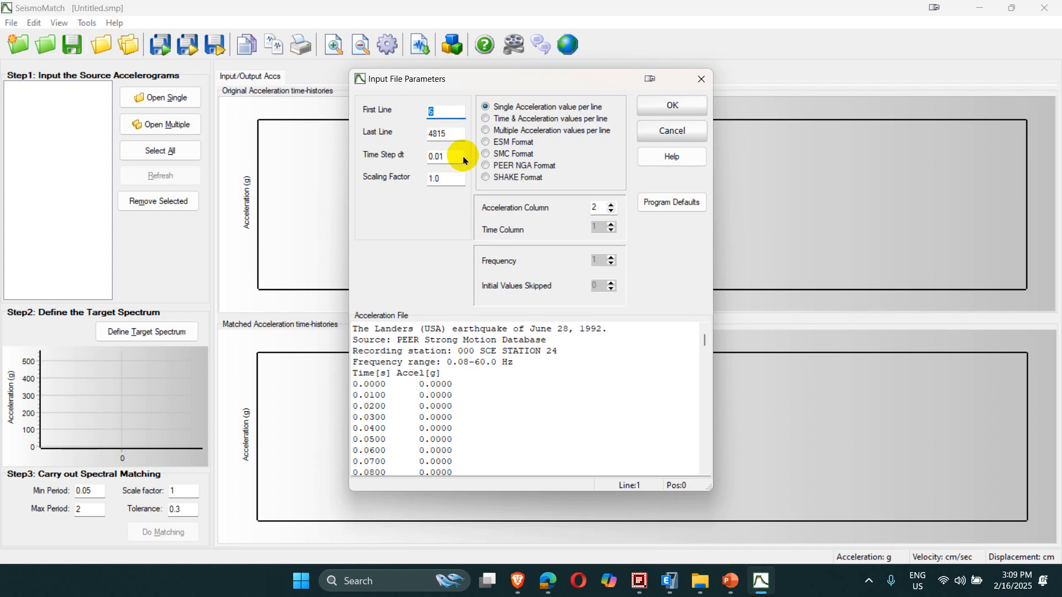
Set the Landers input format to Time & Acceleration values per line and load the record
click(491, 121)
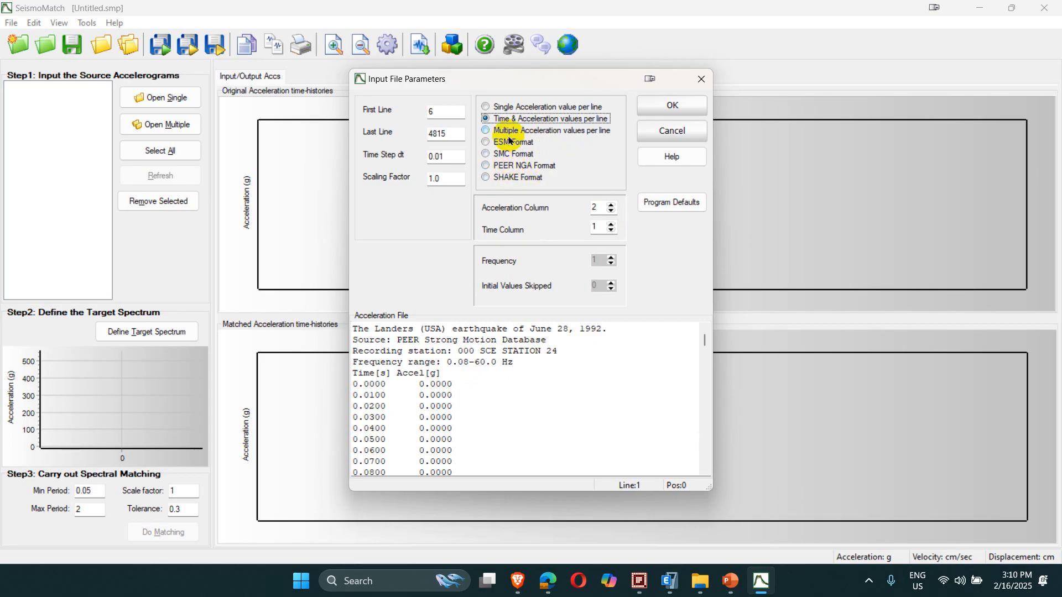
click(504, 109)
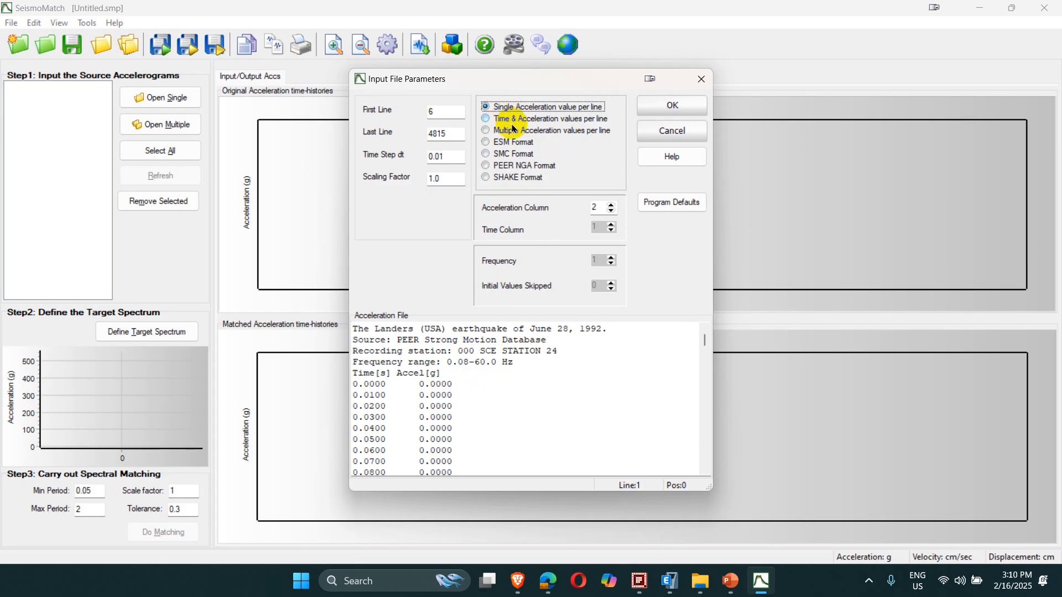
click(512, 126)
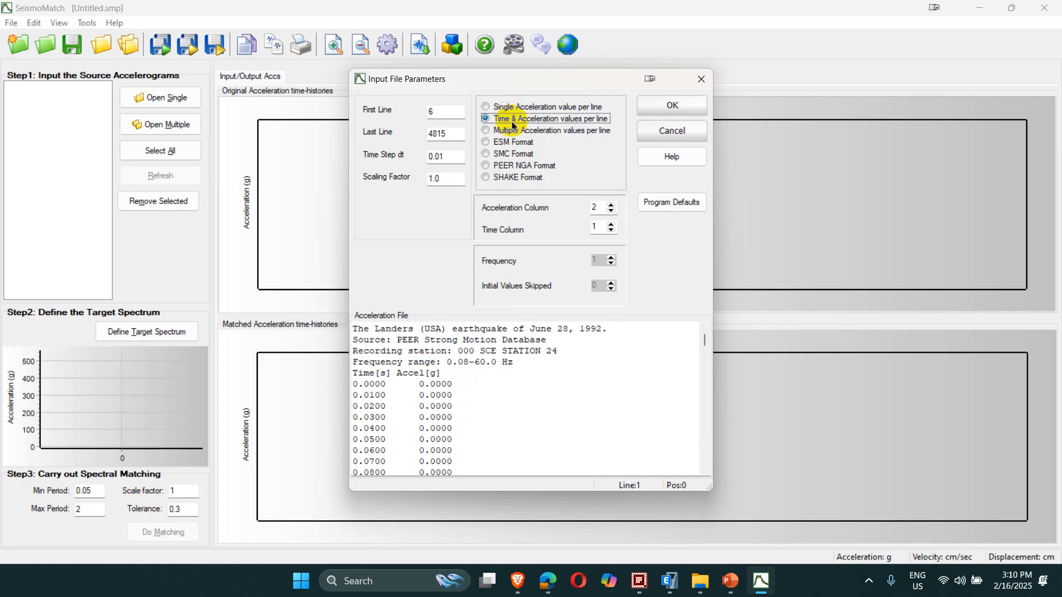
click(515, 133)
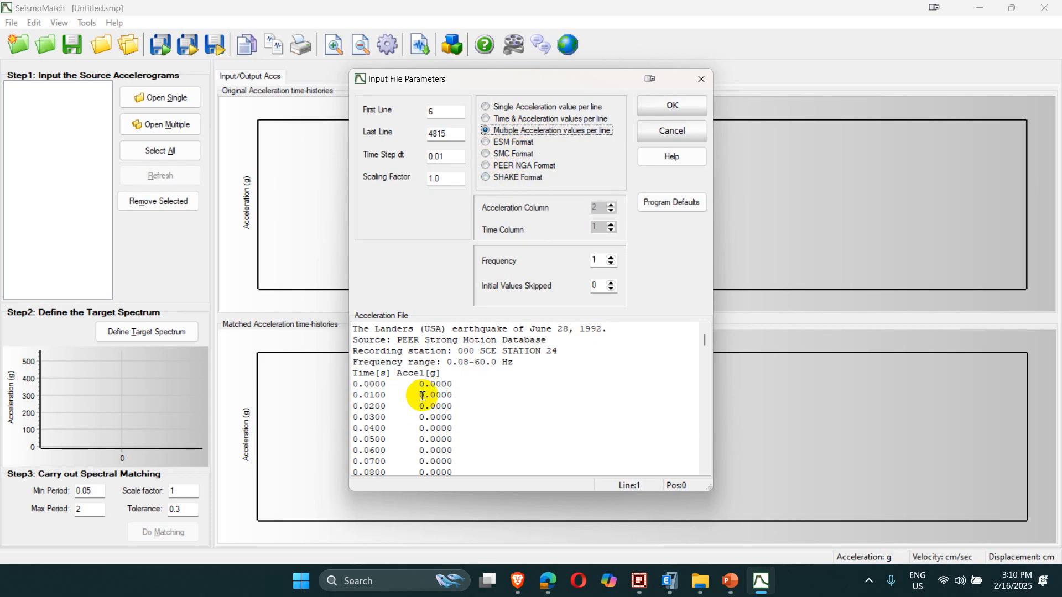
click(527, 120)
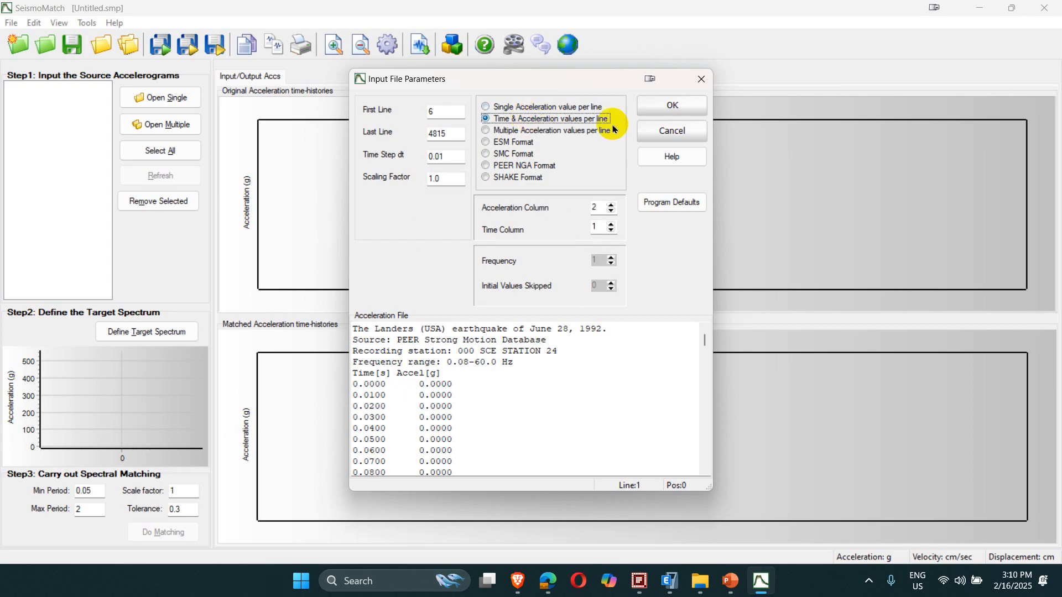
click(661, 110)
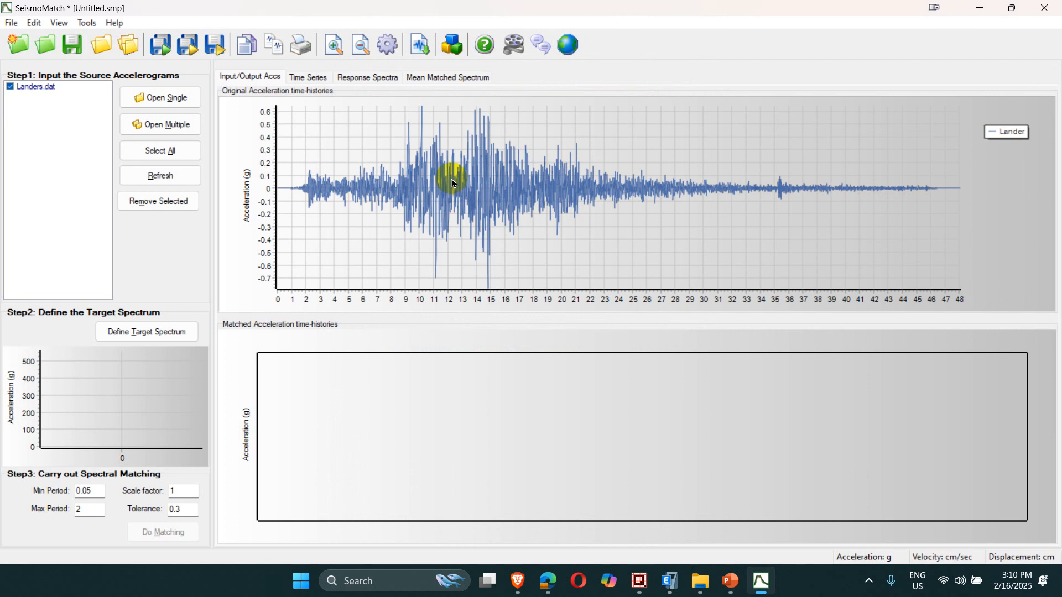
Review the Landers record's time series, response spectra and mean matched spectrum views
click(309, 80)
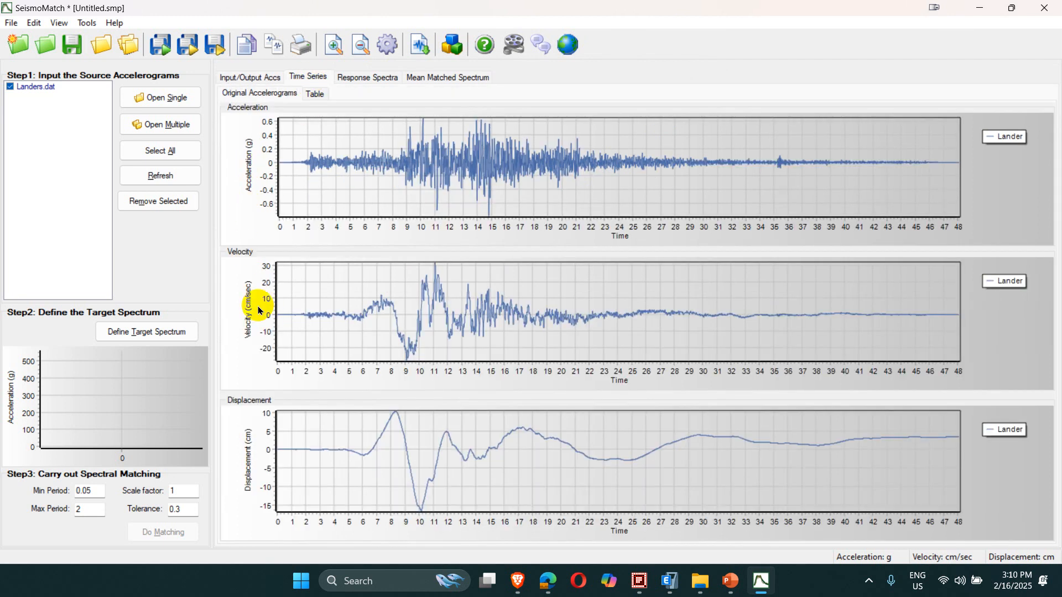
click(377, 78)
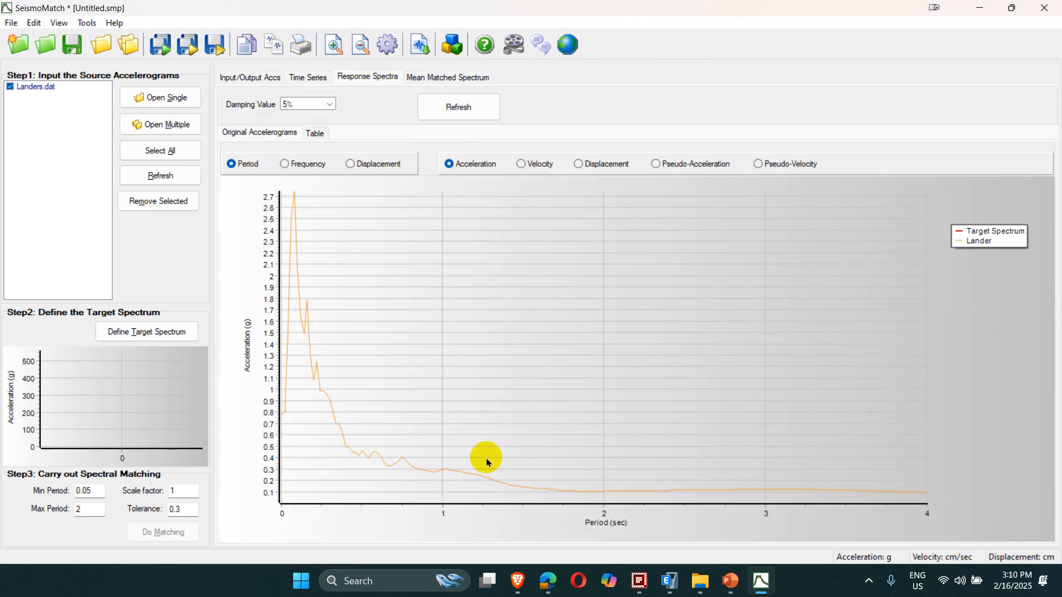
click(436, 78)
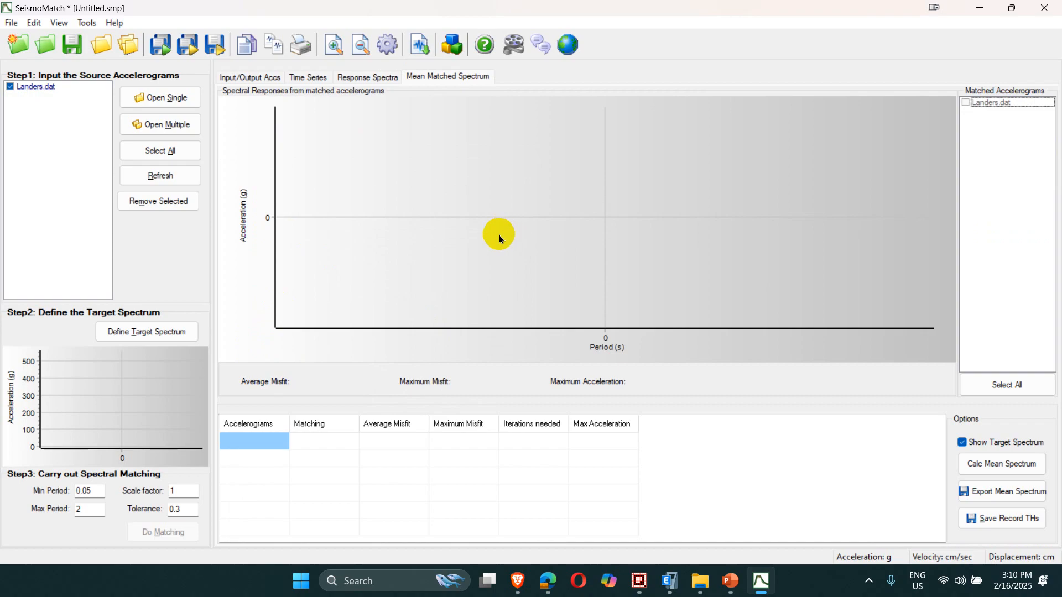
click(365, 79)
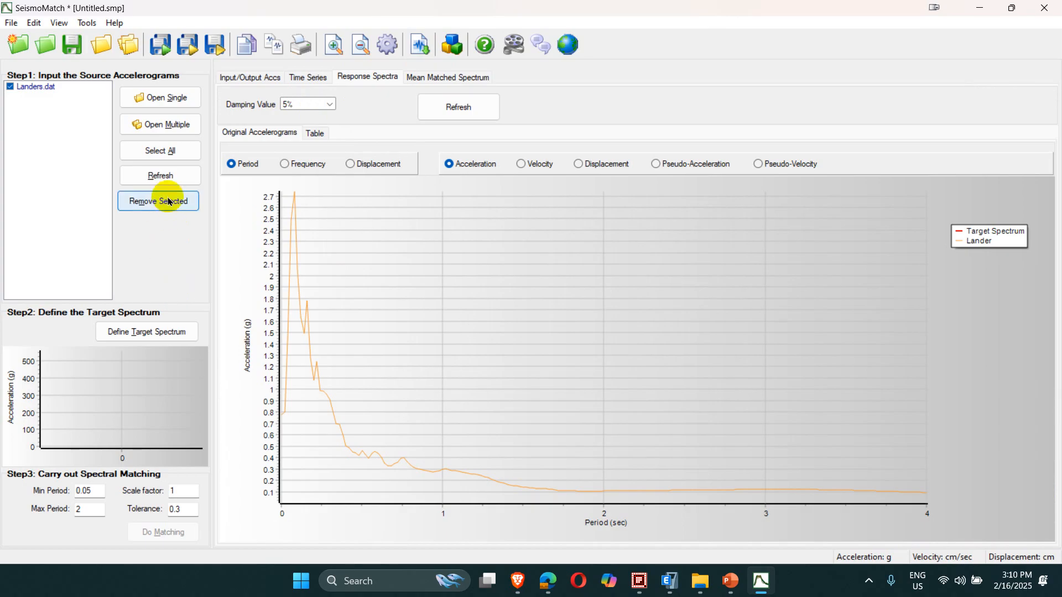
Start adding another single accelerogram and browse to the PEERNGARecords_Unscaled folder on the Desktop
click(169, 100)
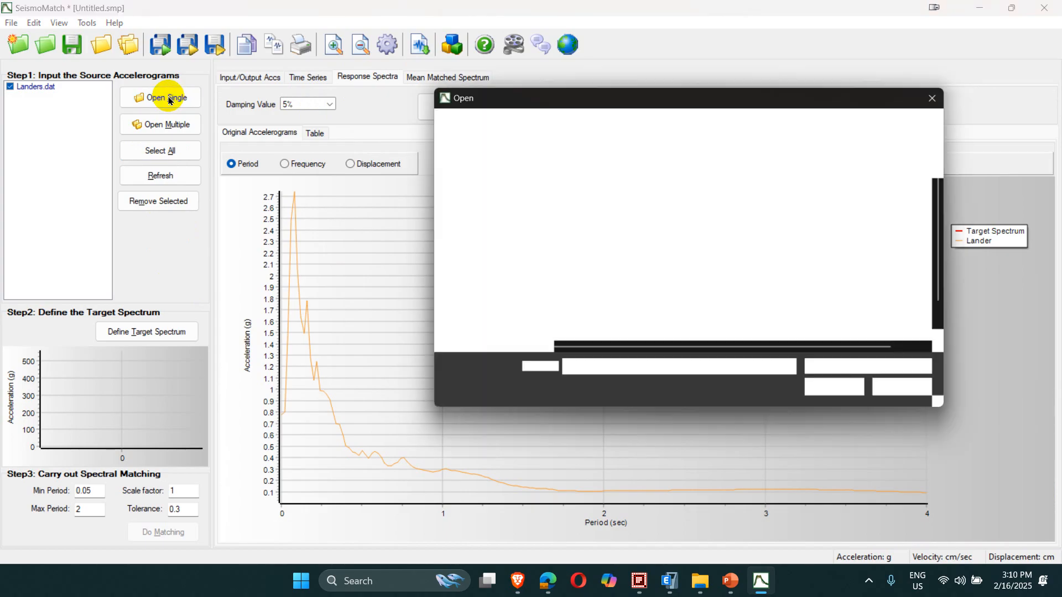
scroll(486, 307, up, 5)
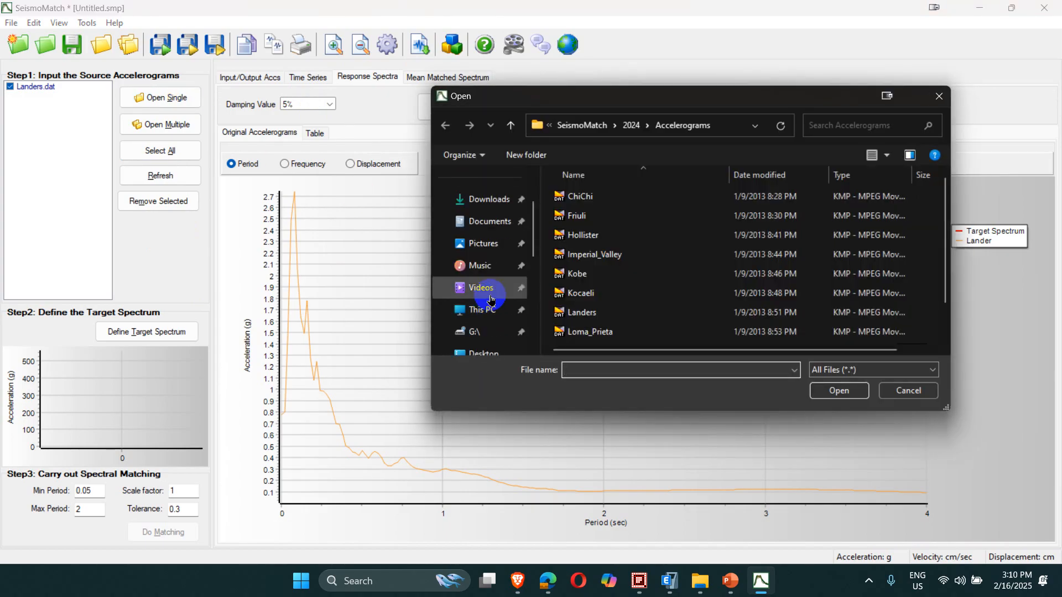
click(480, 221)
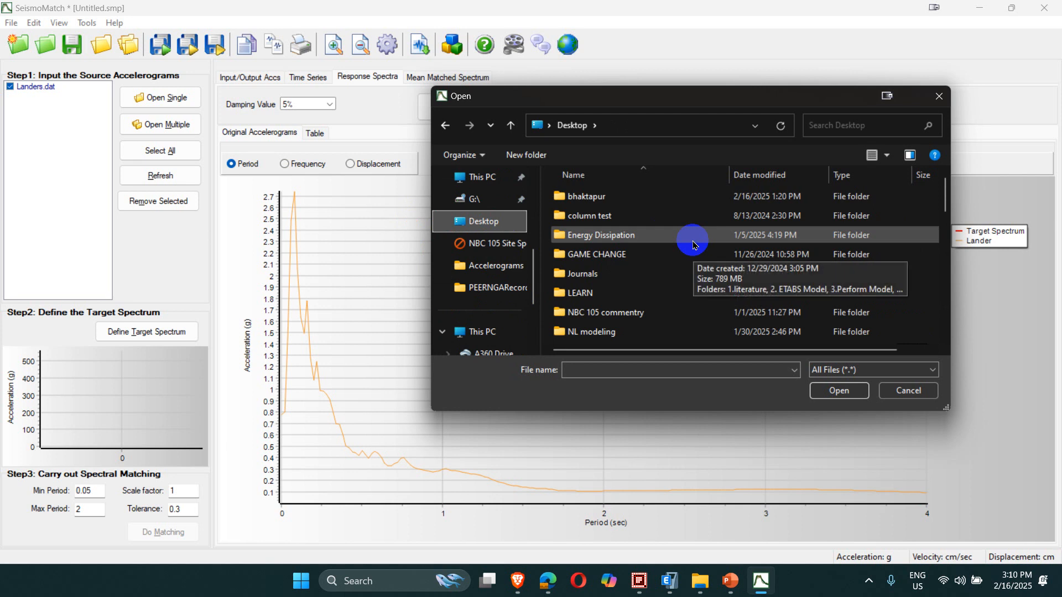
scroll(680, 245, down, 1)
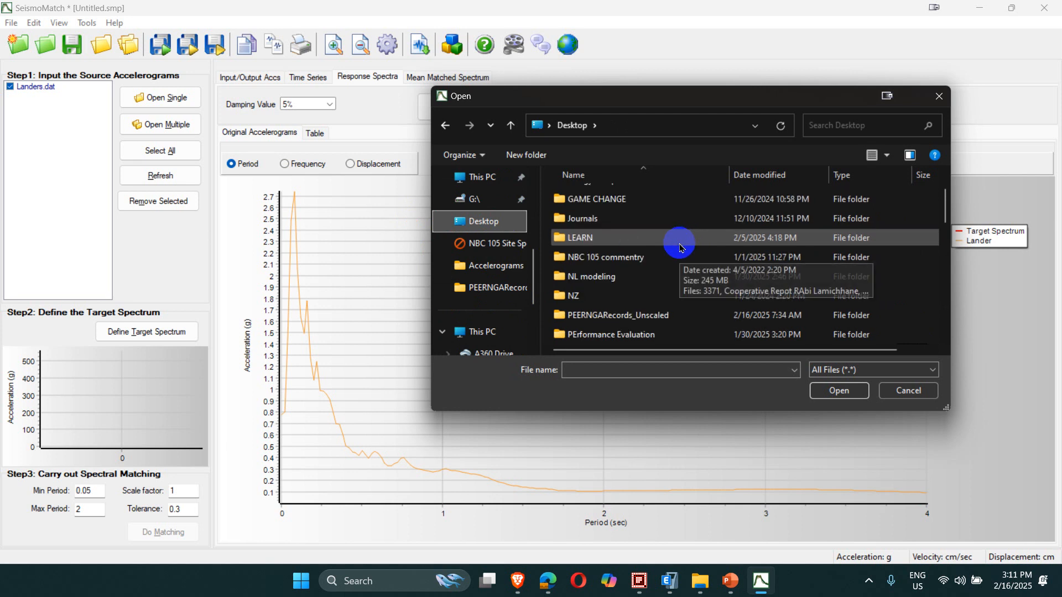
double_click(651, 316)
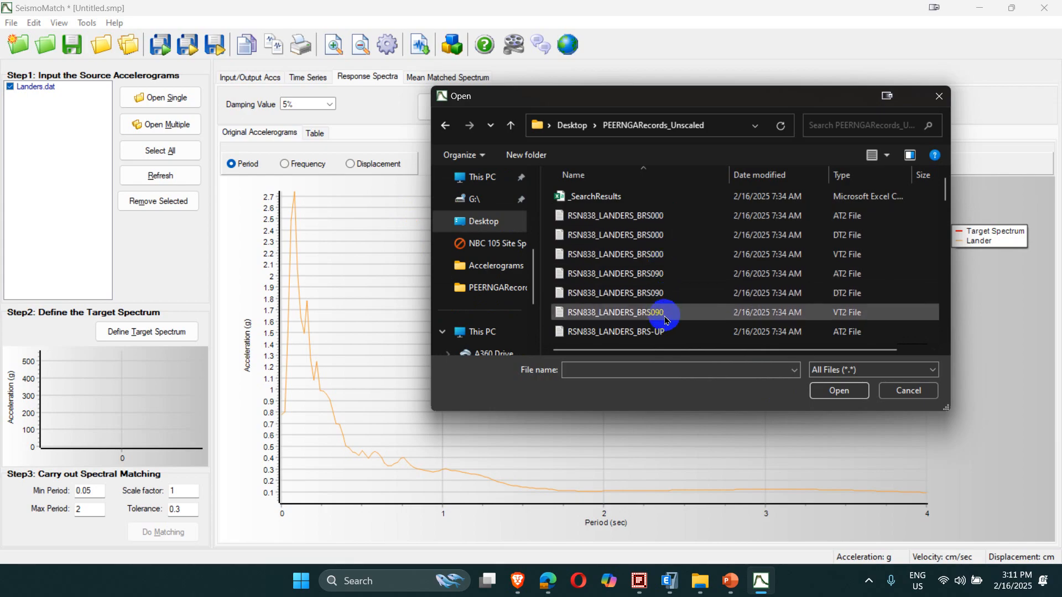
Find and open the RSN1402_CHICHI_NST-E acceleration record (AT2 file) in the PEERNGARecords_Unscaled folder
scroll(669, 323, down, 1)
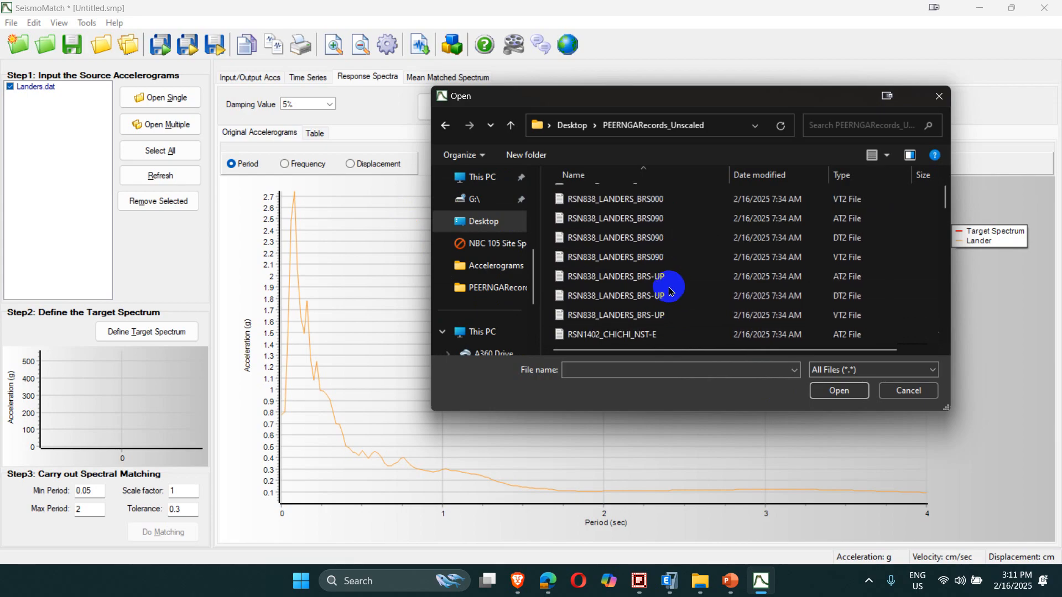
scroll(669, 291, down, 2)
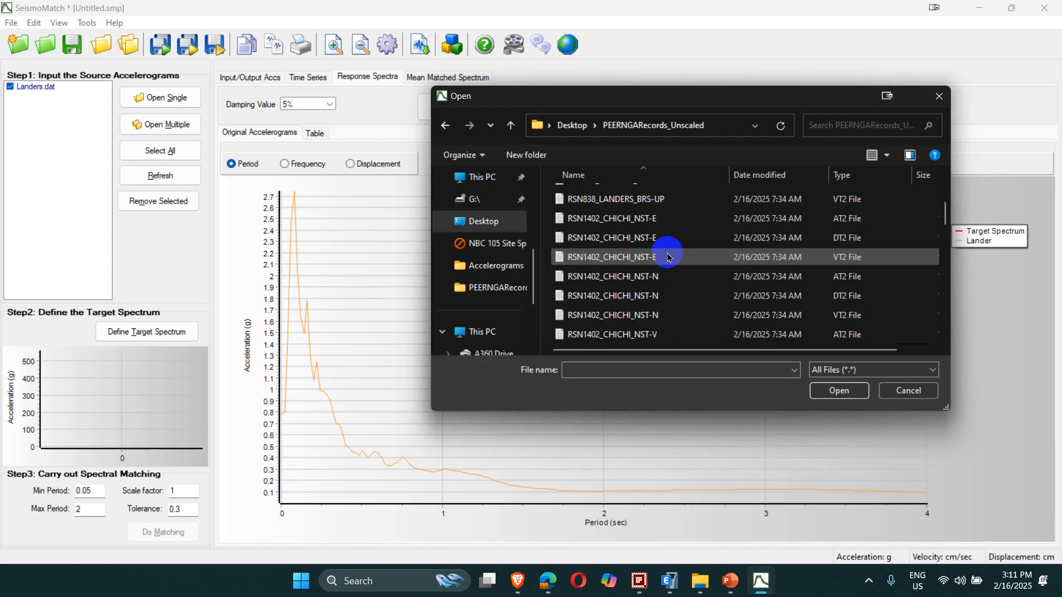
scroll(669, 299, down, 1)
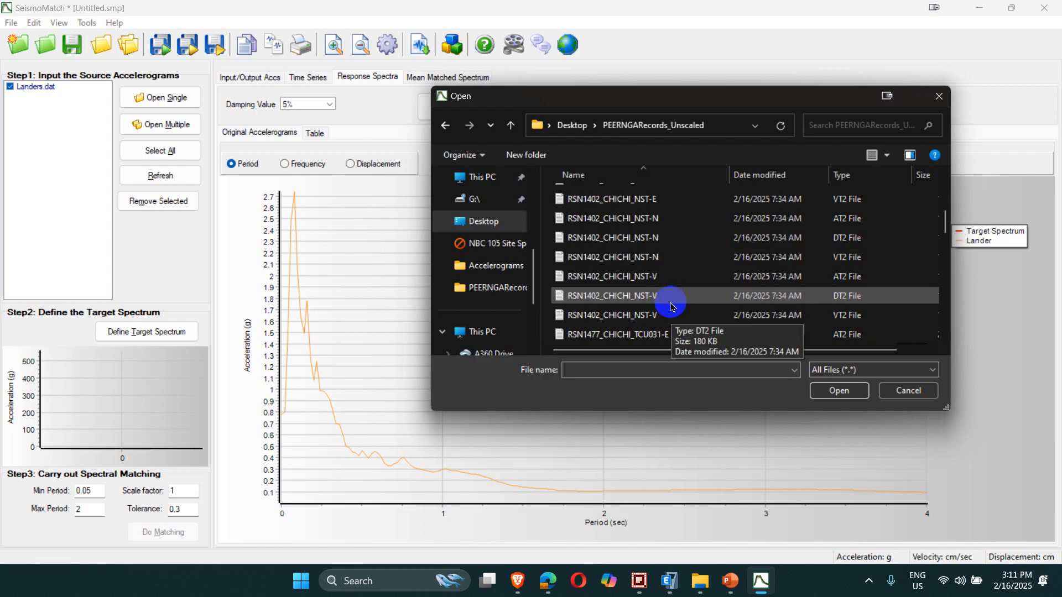
scroll(671, 304, up, 2)
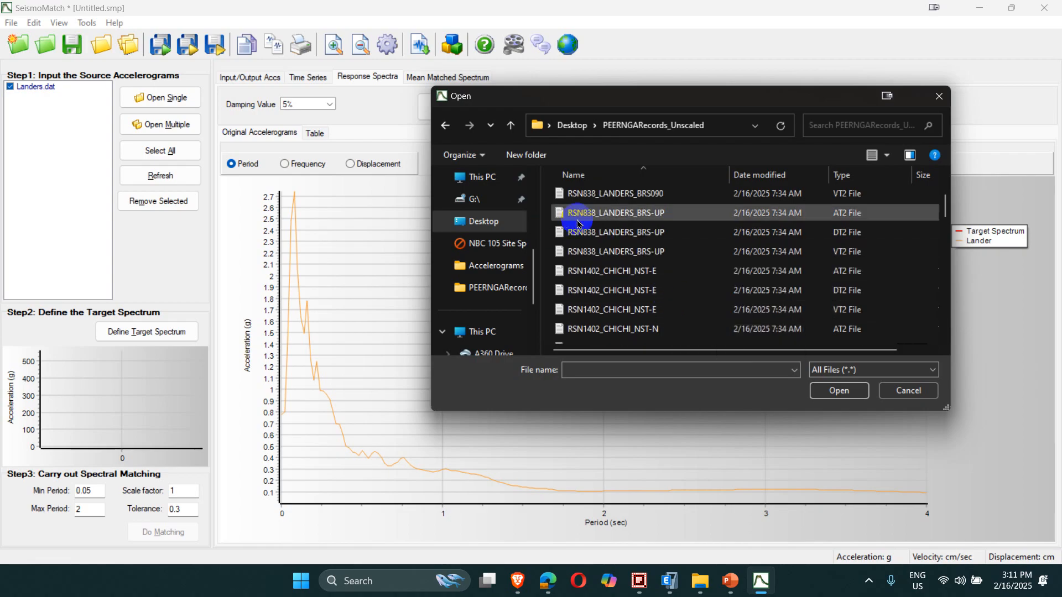
scroll(591, 226, up, 2)
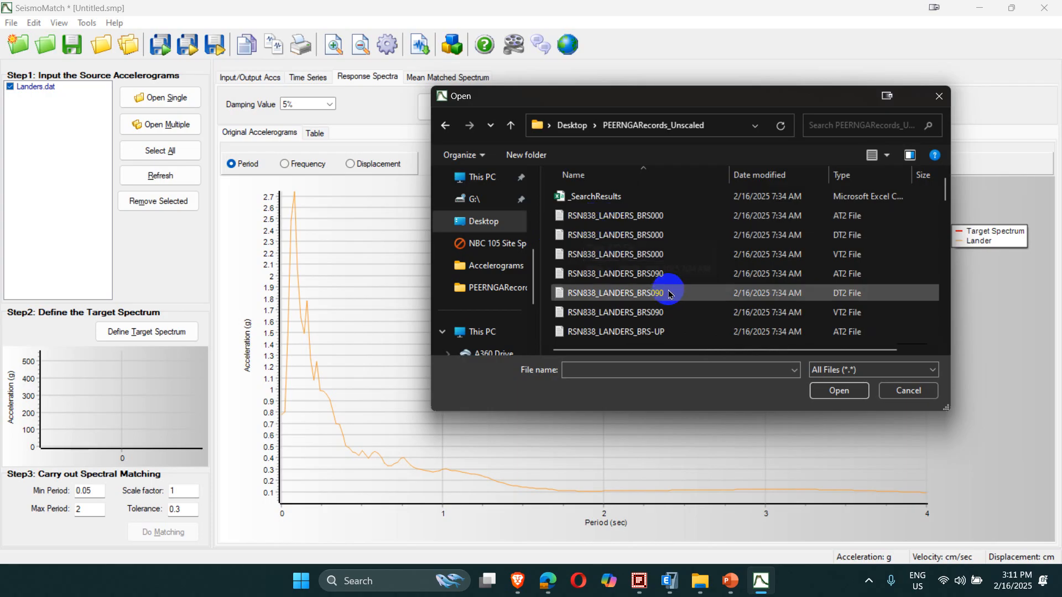
scroll(669, 232, down, 2)
click(636, 275)
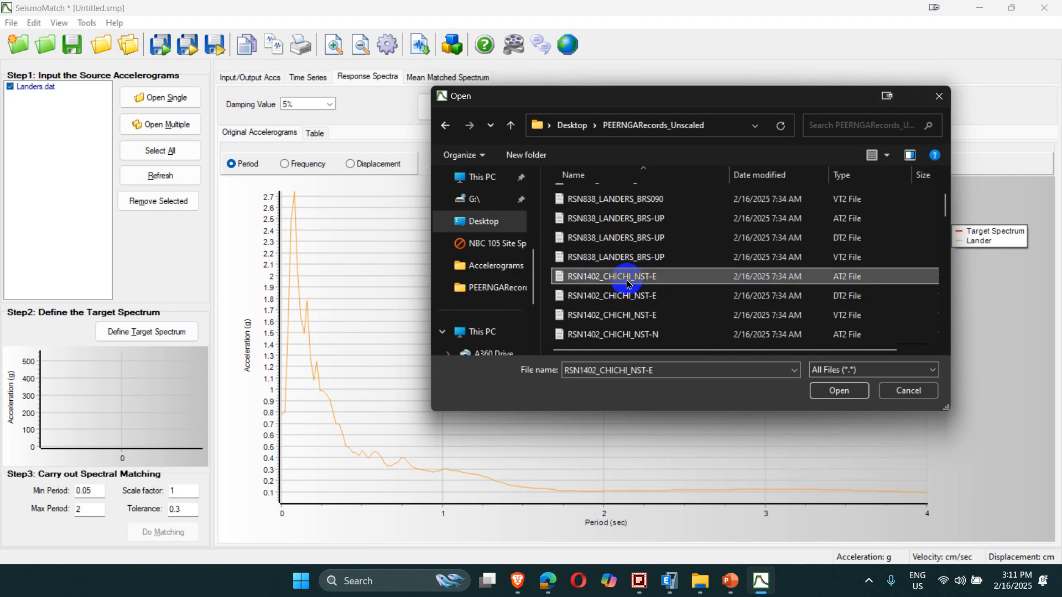
click(839, 390)
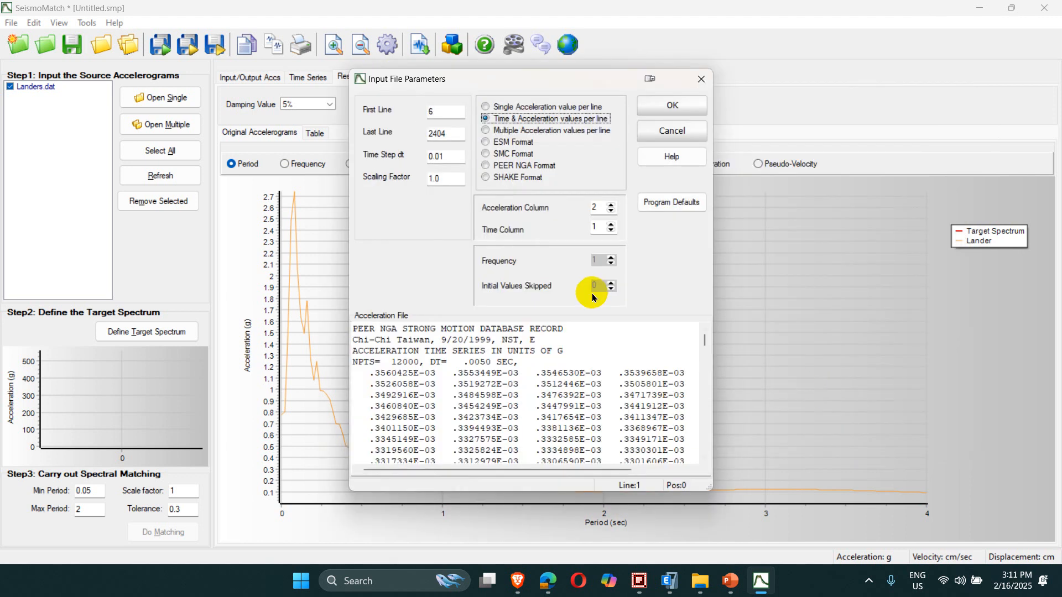
Set the Chi-Chi record's input format to PEER NGA Format and load it
click(499, 167)
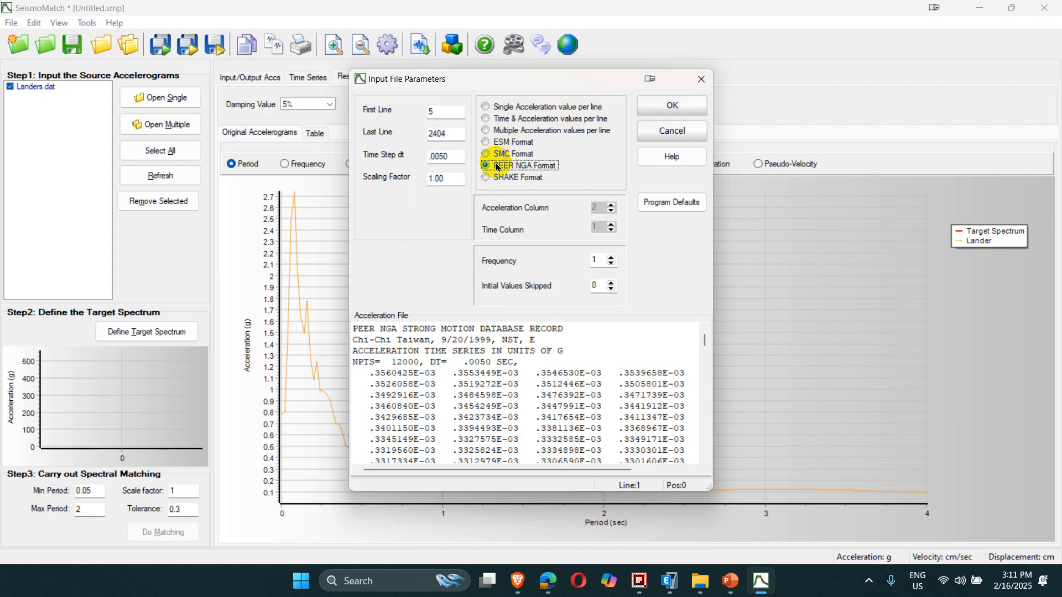
click(677, 109)
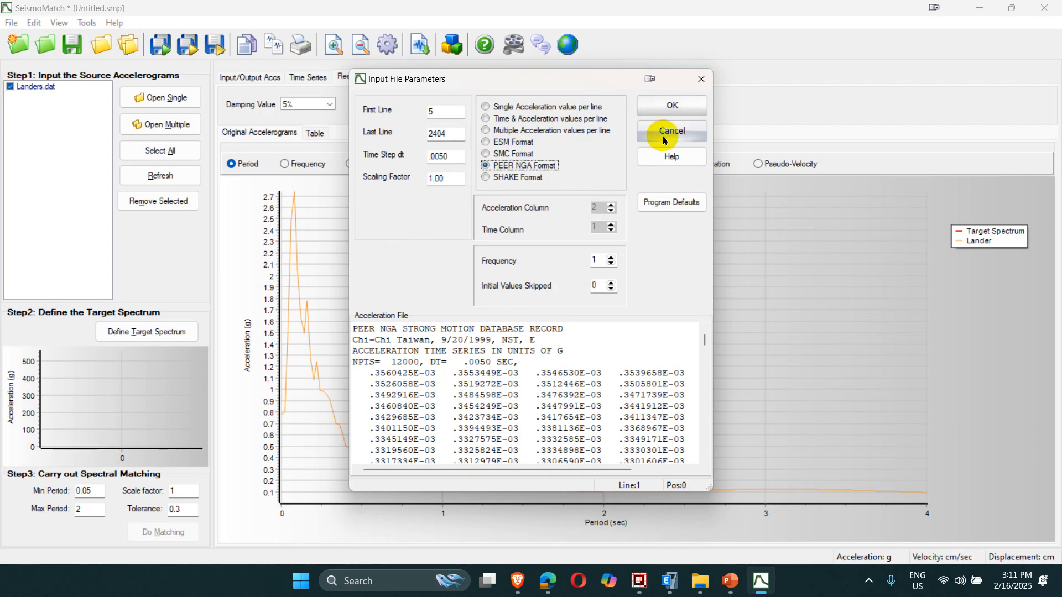
click(673, 105)
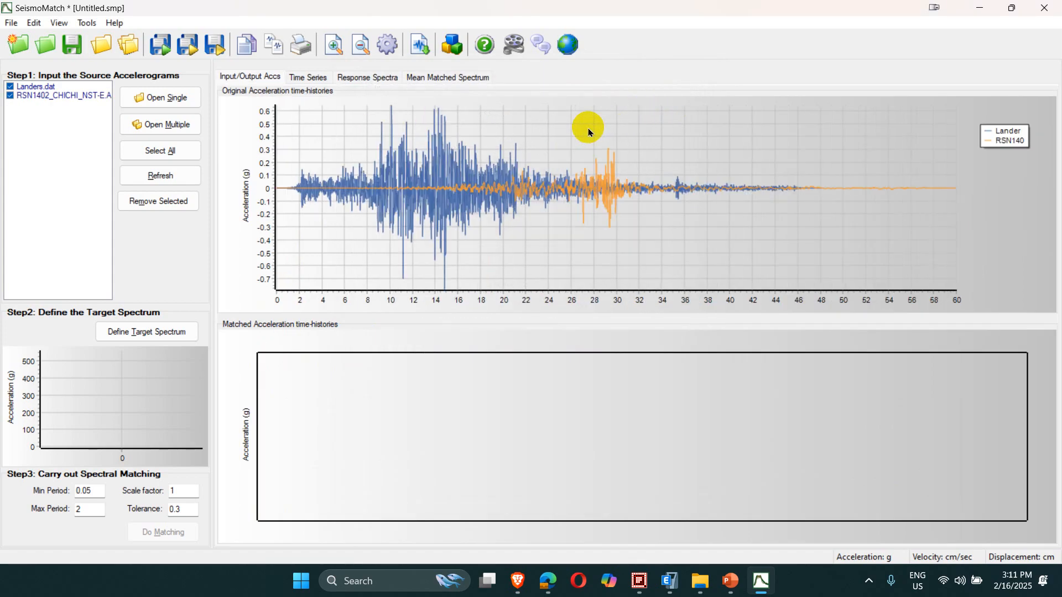
Plot the Landers record alone by excluding the Chi-Chi record, and include both records in the plot again
click(9, 97)
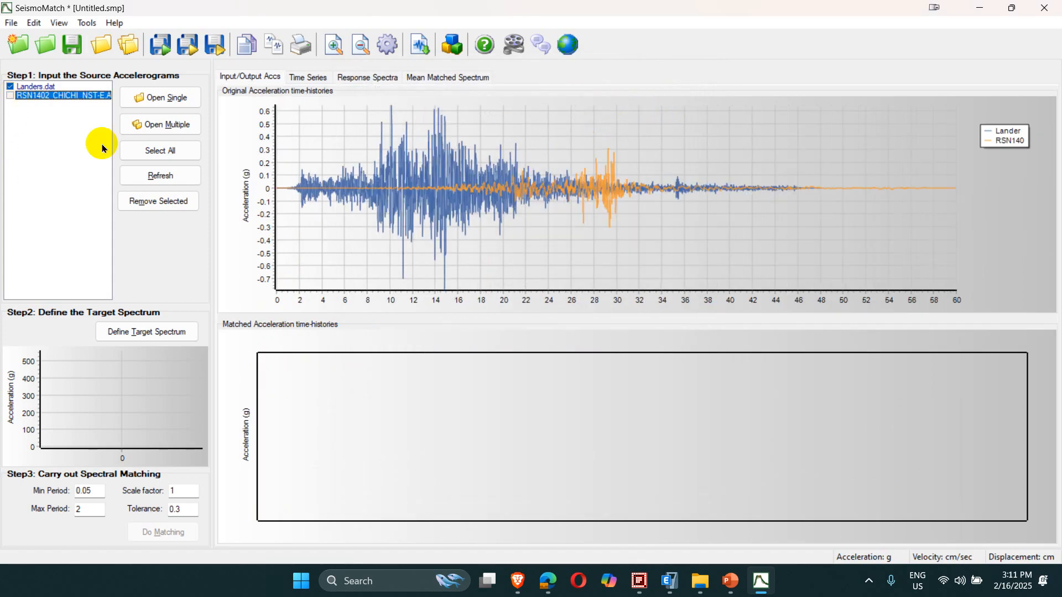
click(165, 177)
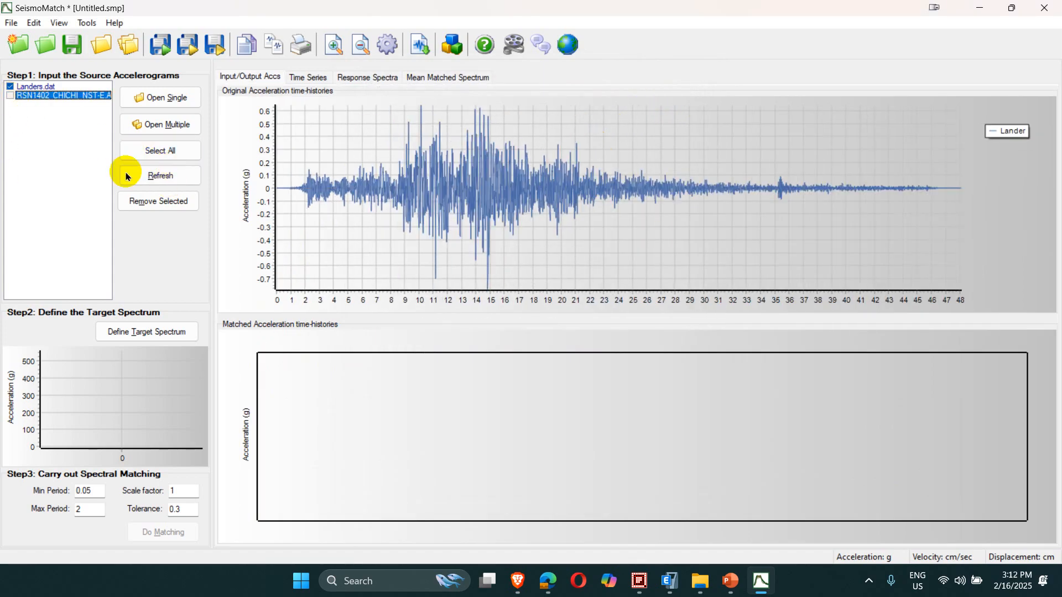
click(10, 87)
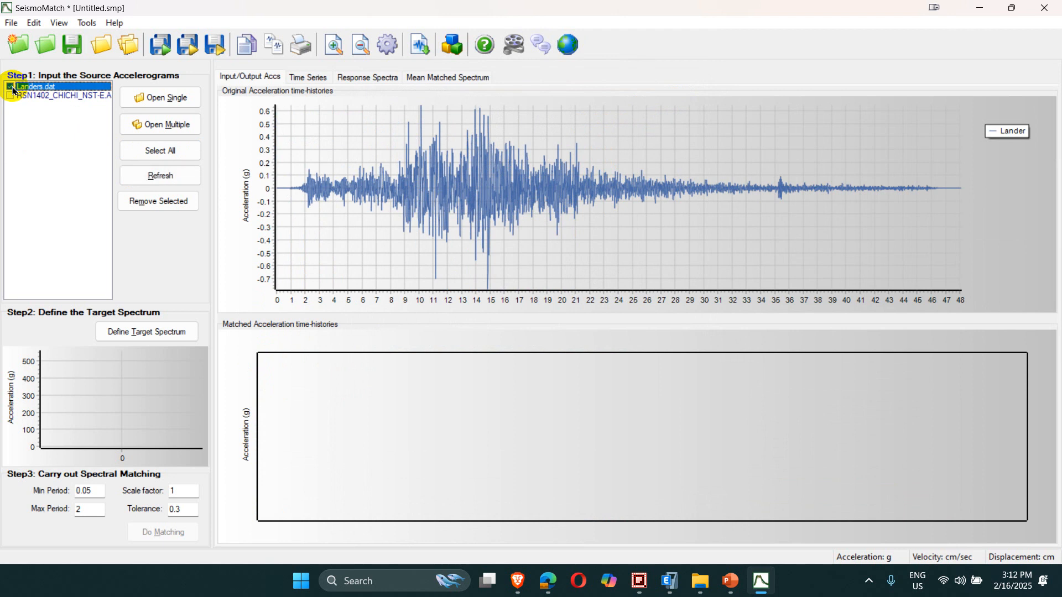
click(152, 176)
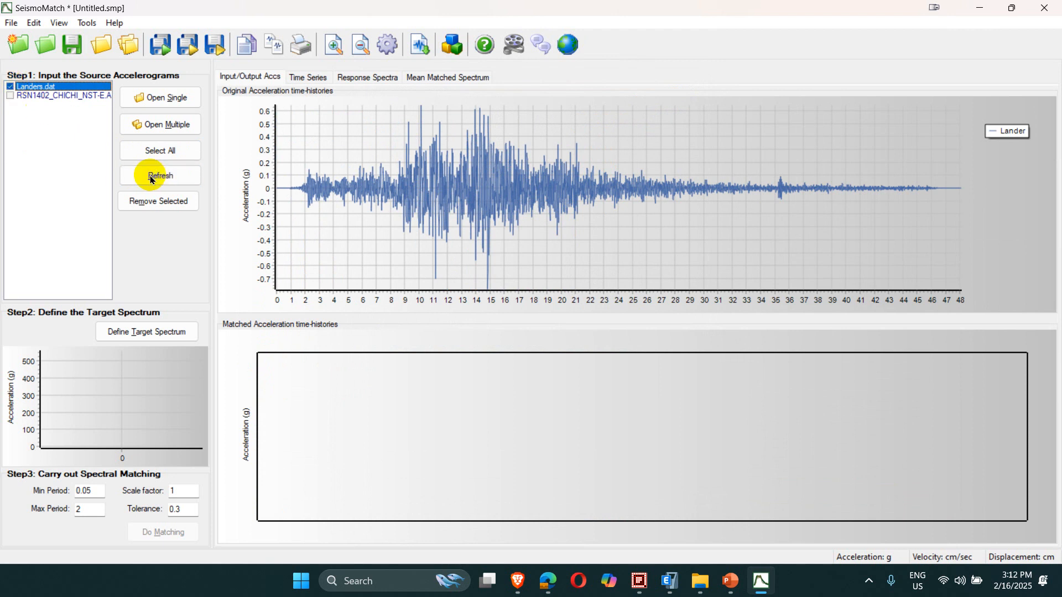
click(19, 97)
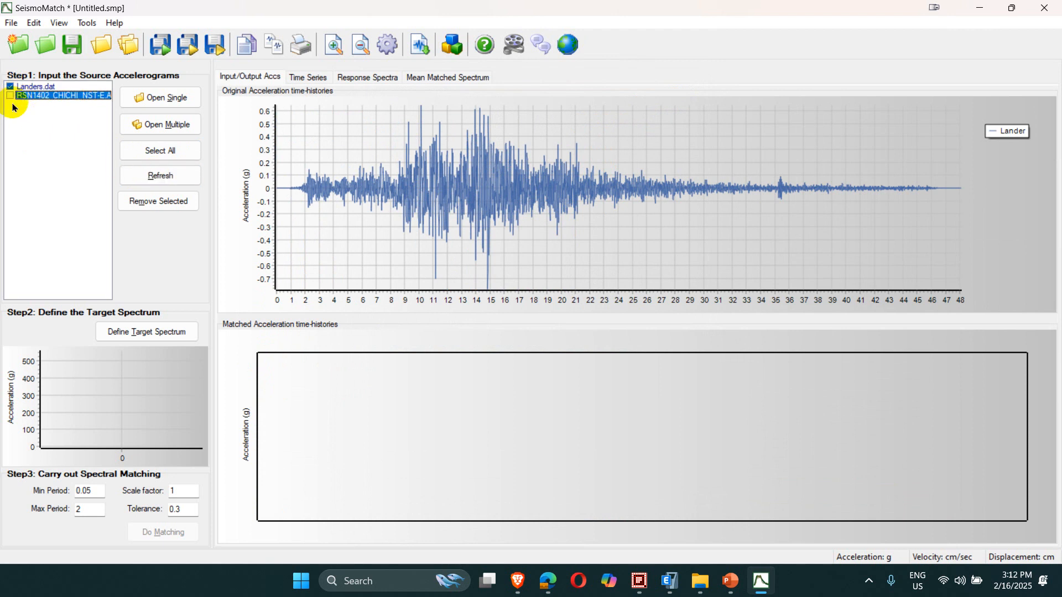
click(150, 176)
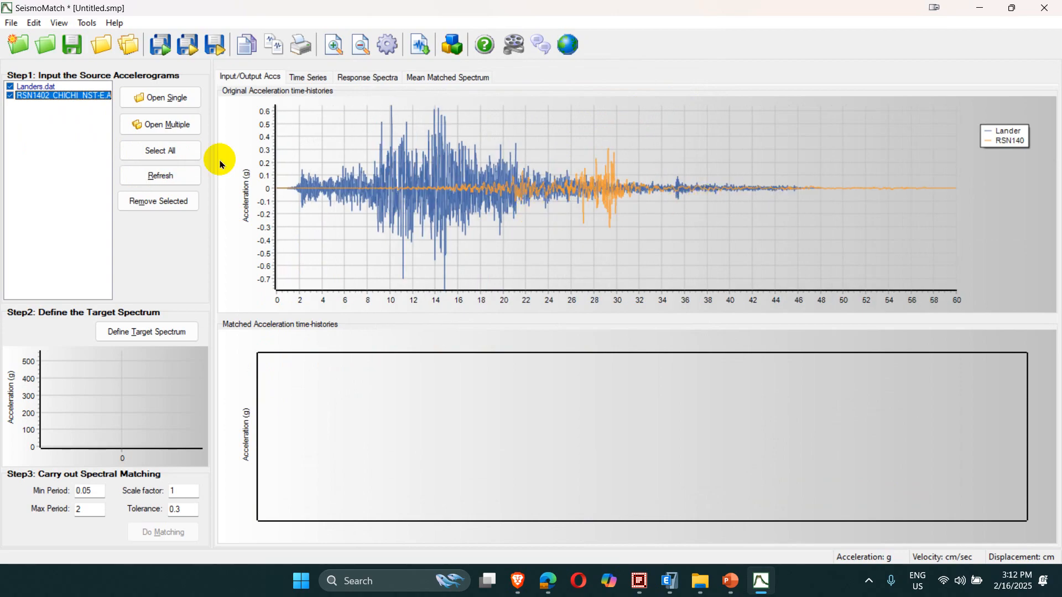
Plot the Chi-Chi record alone and the Landers record alone, and reselect the Chi-Chi record so both are checked
click(10, 87)
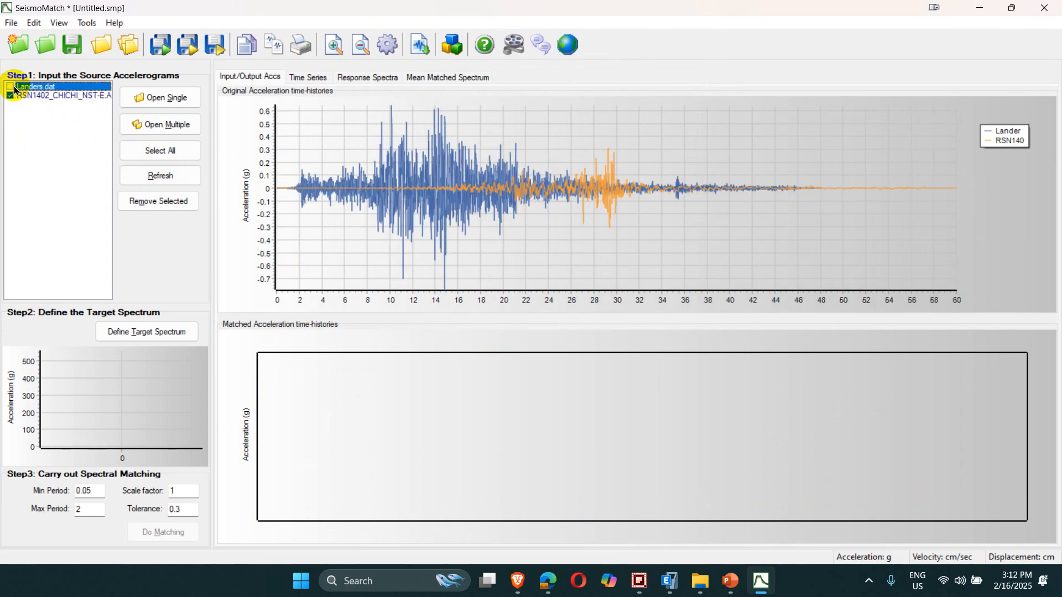
click(167, 179)
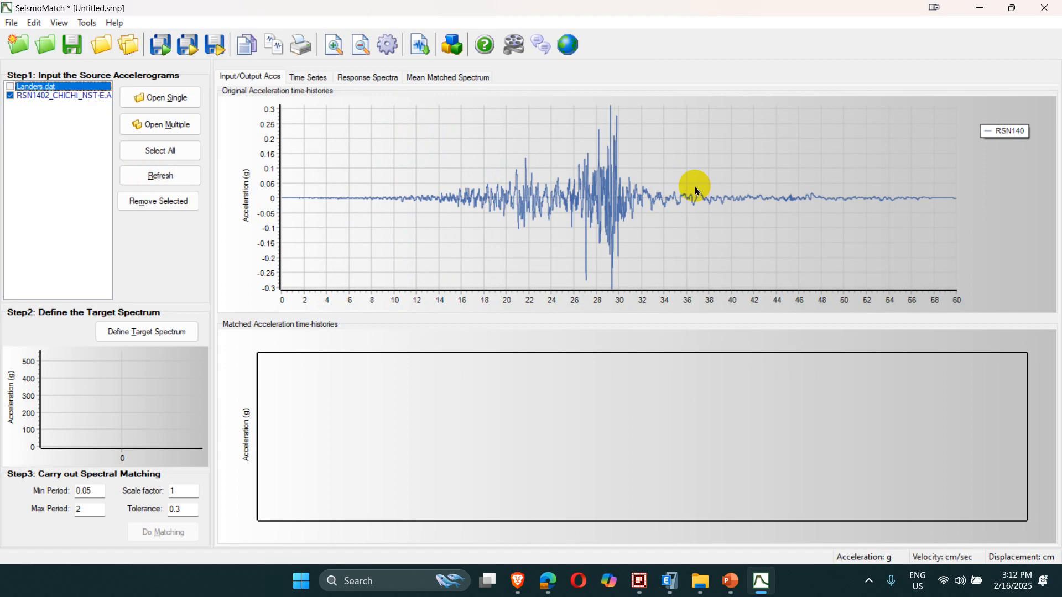
click(10, 98)
click(136, 174)
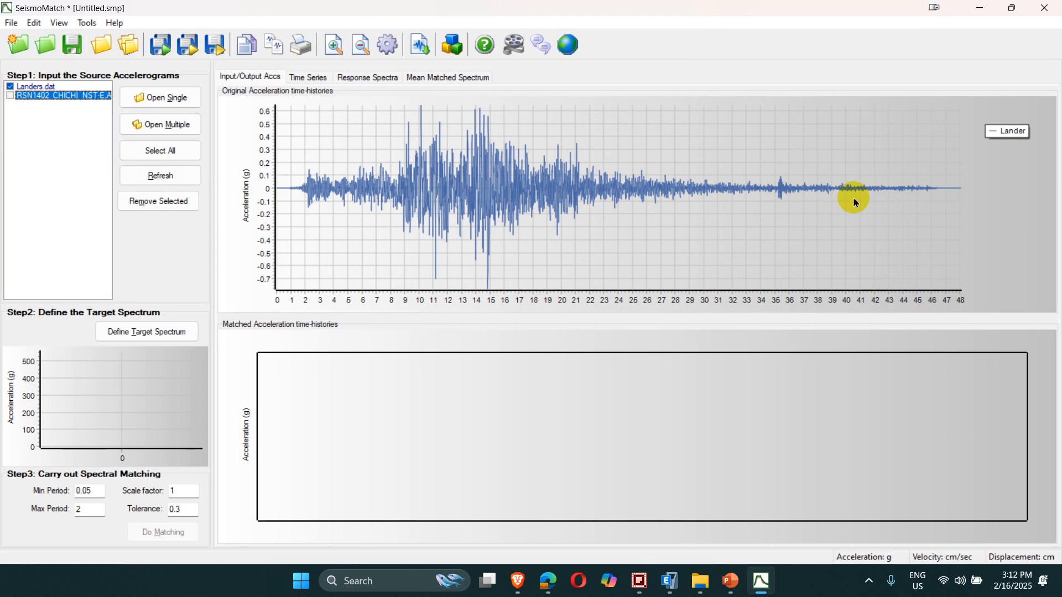
click(10, 95)
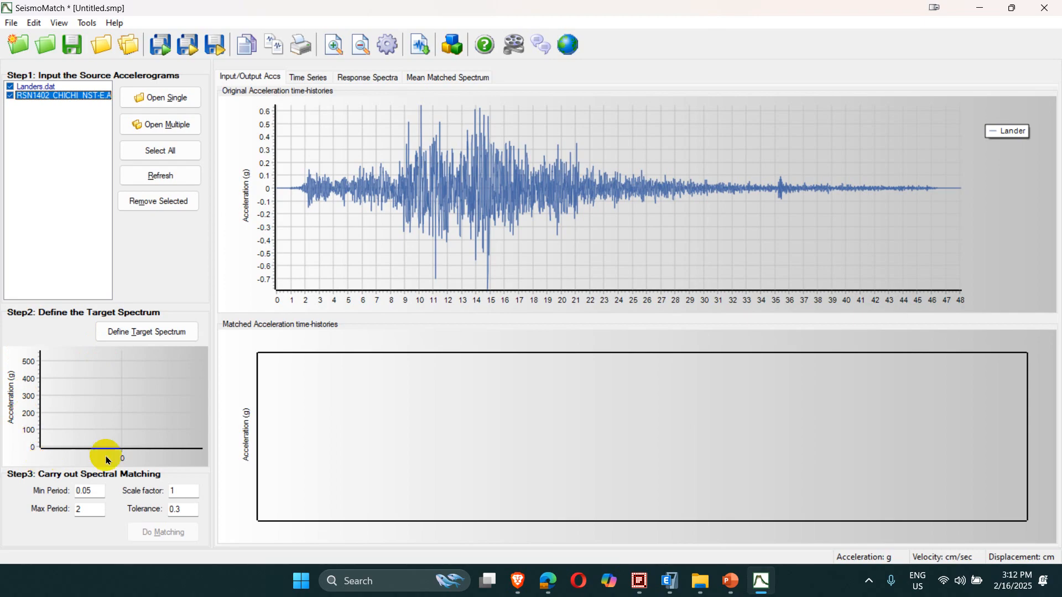
Open the target spectrum definition and reposition its dialog so that all settings and the spectrum graph are in view
click(138, 335)
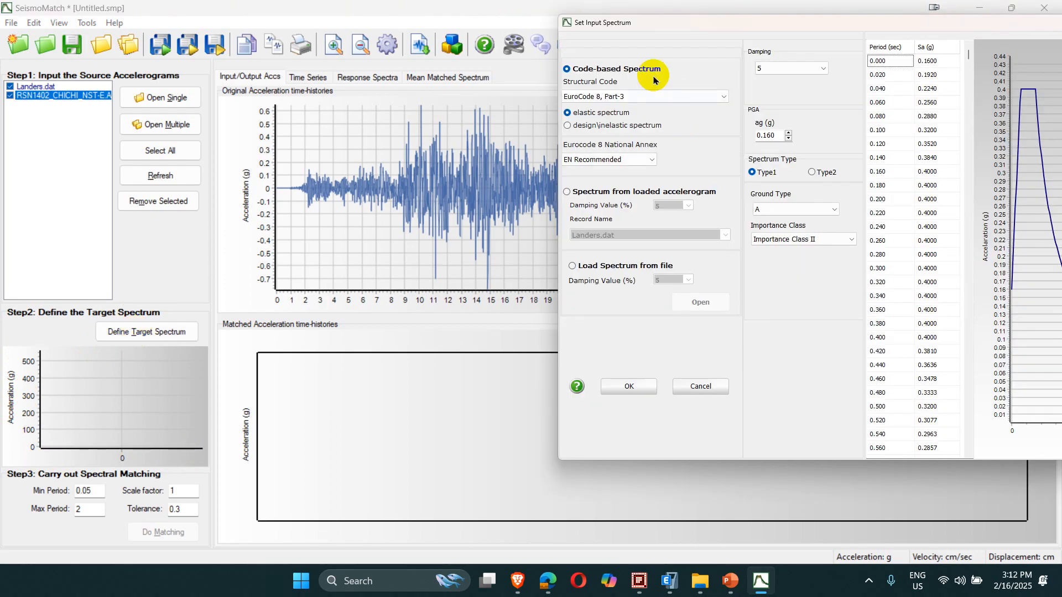
drag(653, 23, 272, 3)
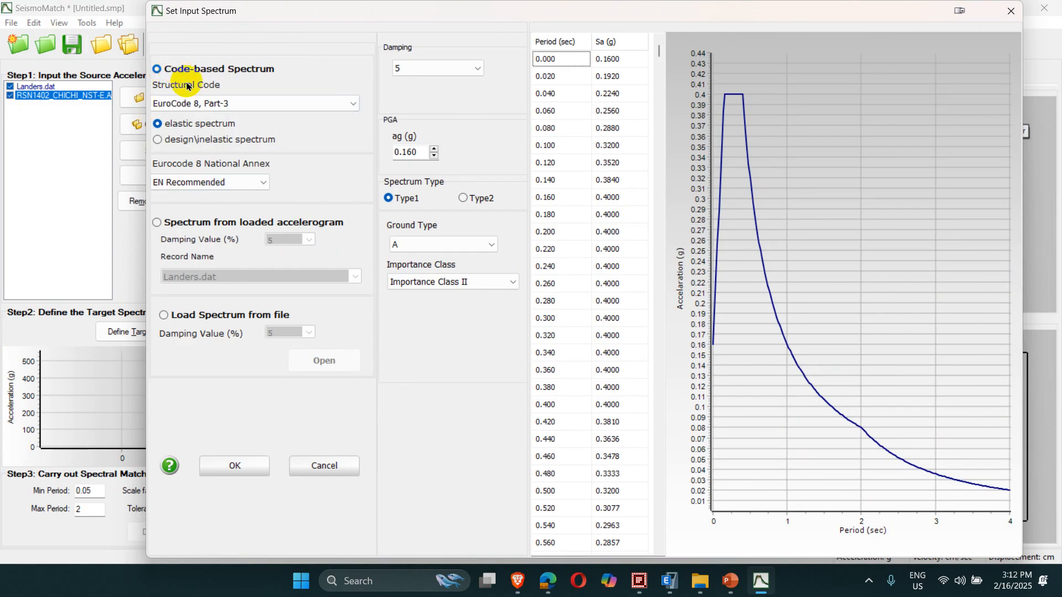
Try the NEC 2014 Ecuadorean and UBC 1997 code-based spectra, and check the seismicity zone and soil type options for UBC 1997
click(192, 104)
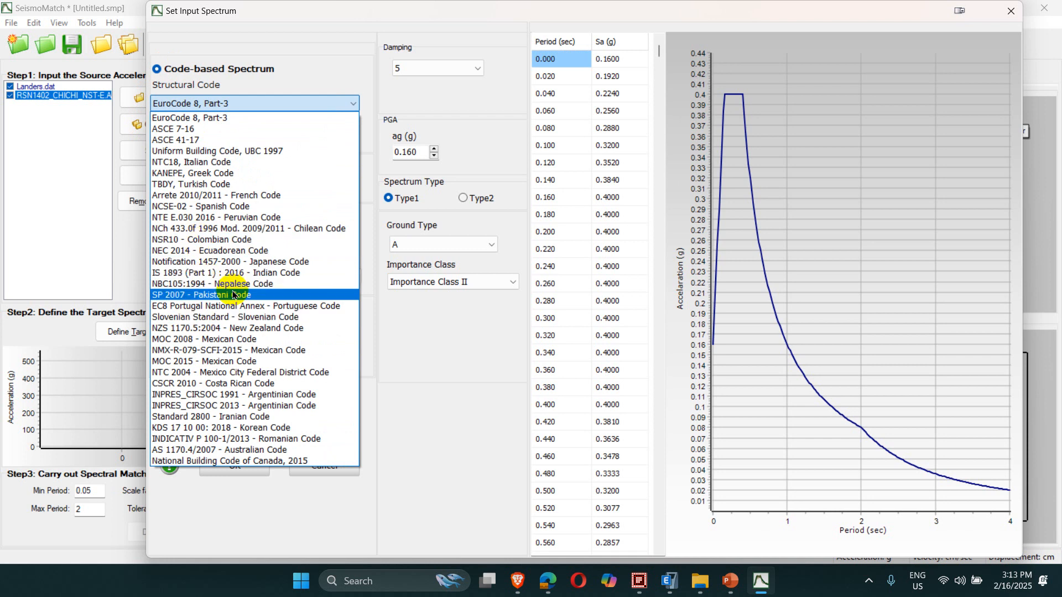
click(221, 251)
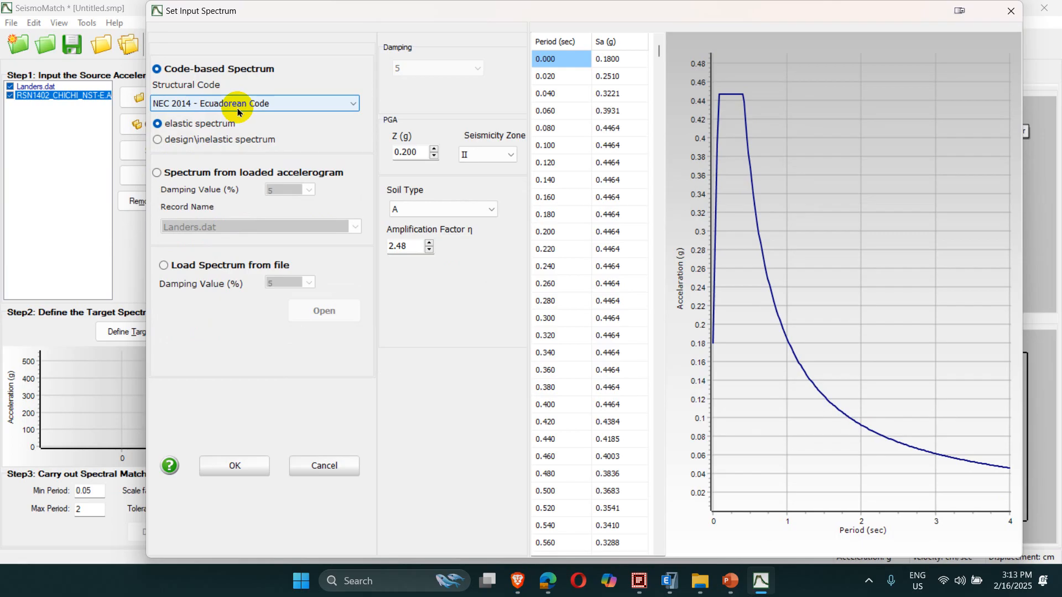
click(287, 101)
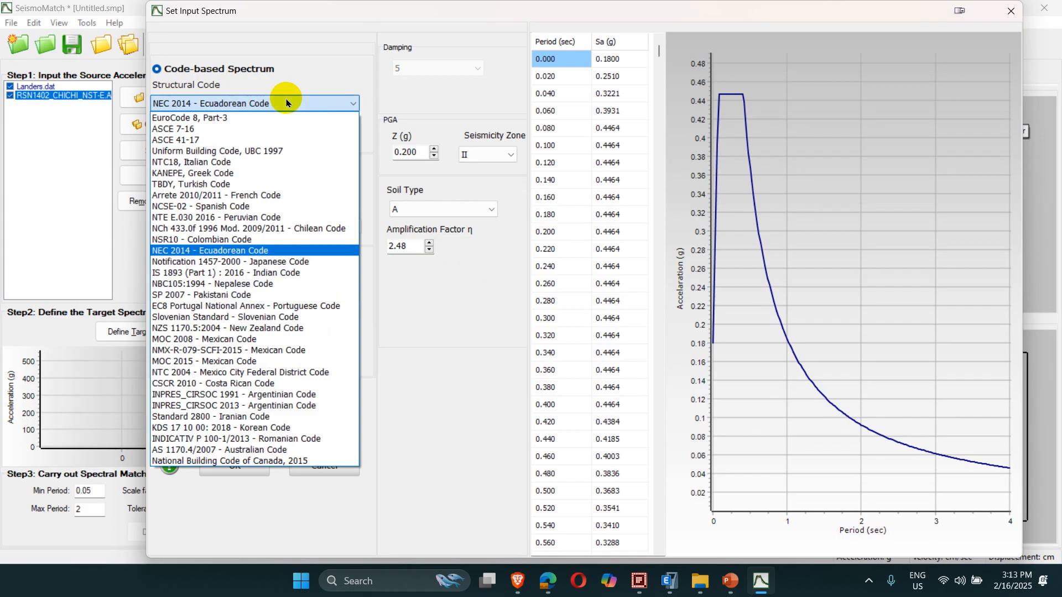
click(232, 157)
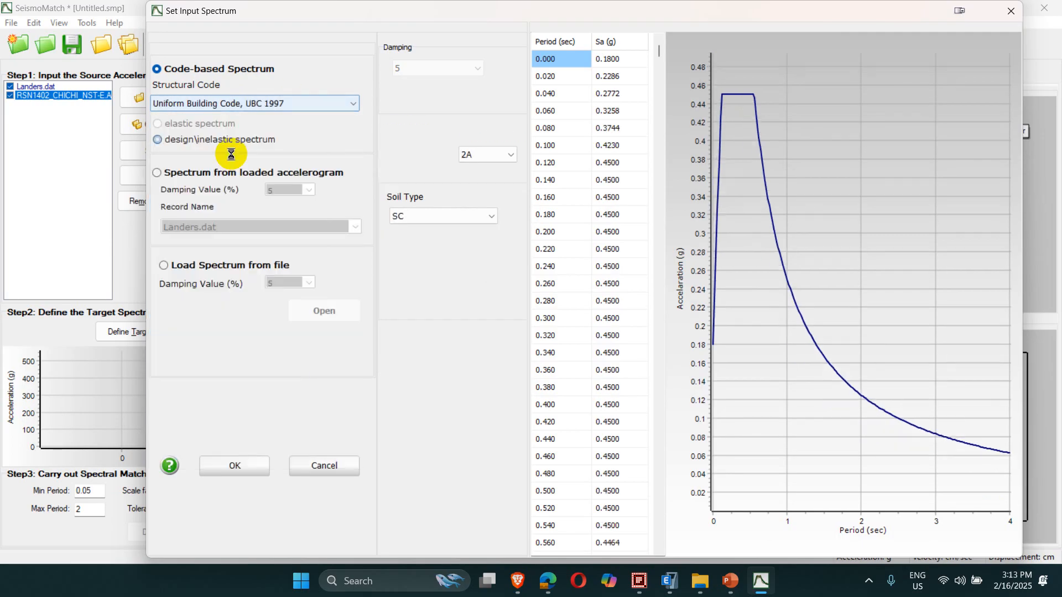
click(486, 157)
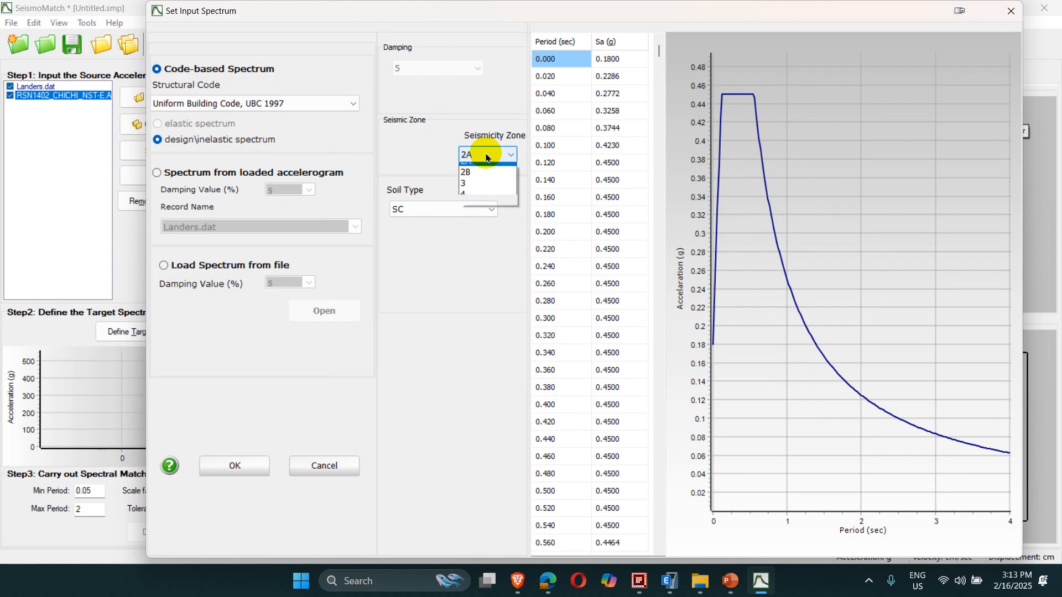
click(486, 158)
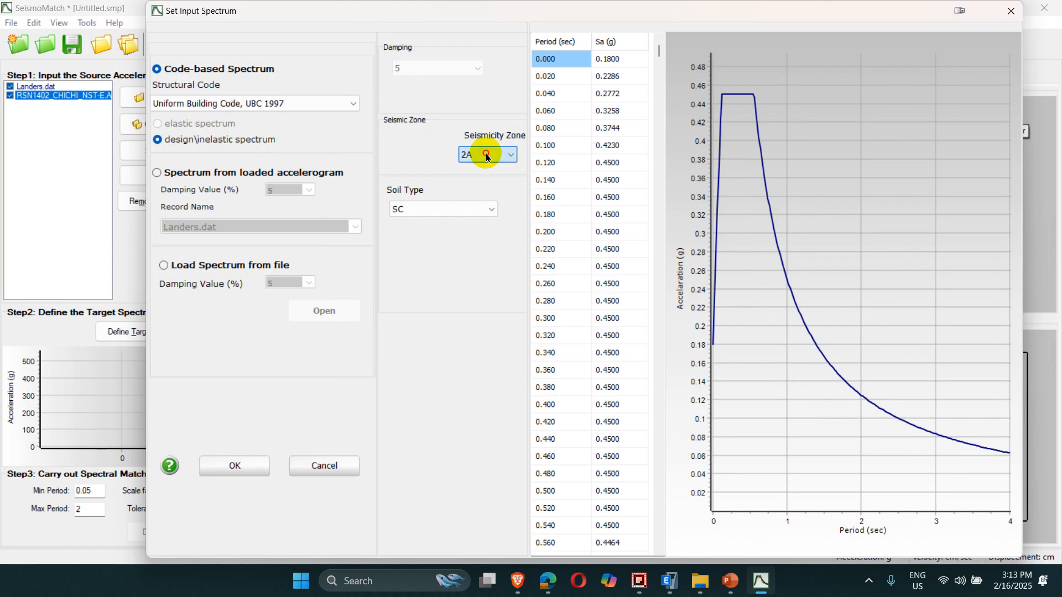
click(428, 210)
click(430, 211)
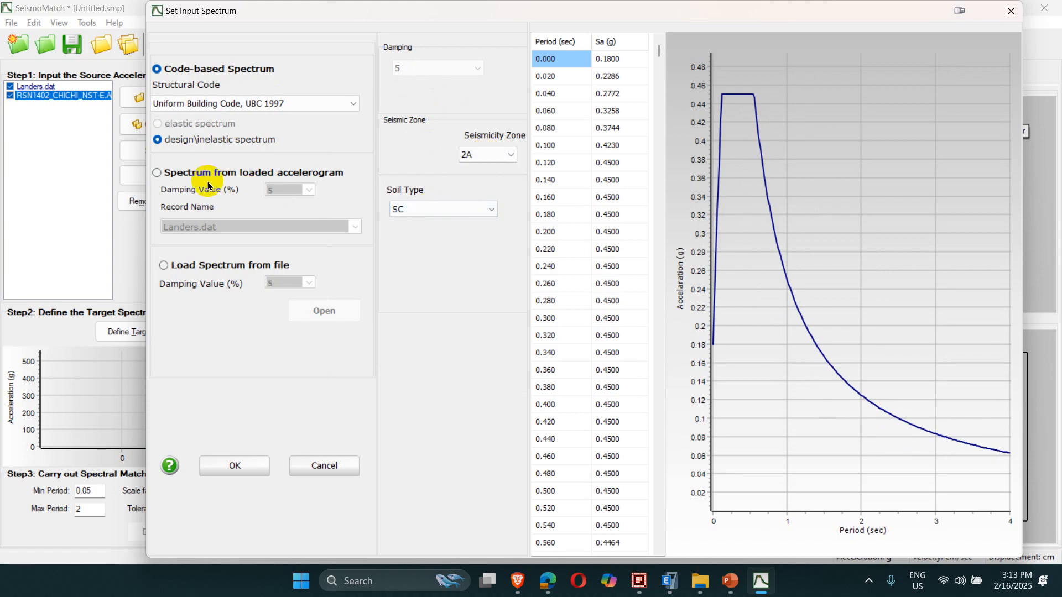
Try the IS 1893 (Part 1) : 2016 Indian code spectrum with seismicity zone V and soil type C, and view its importance classes
click(184, 103)
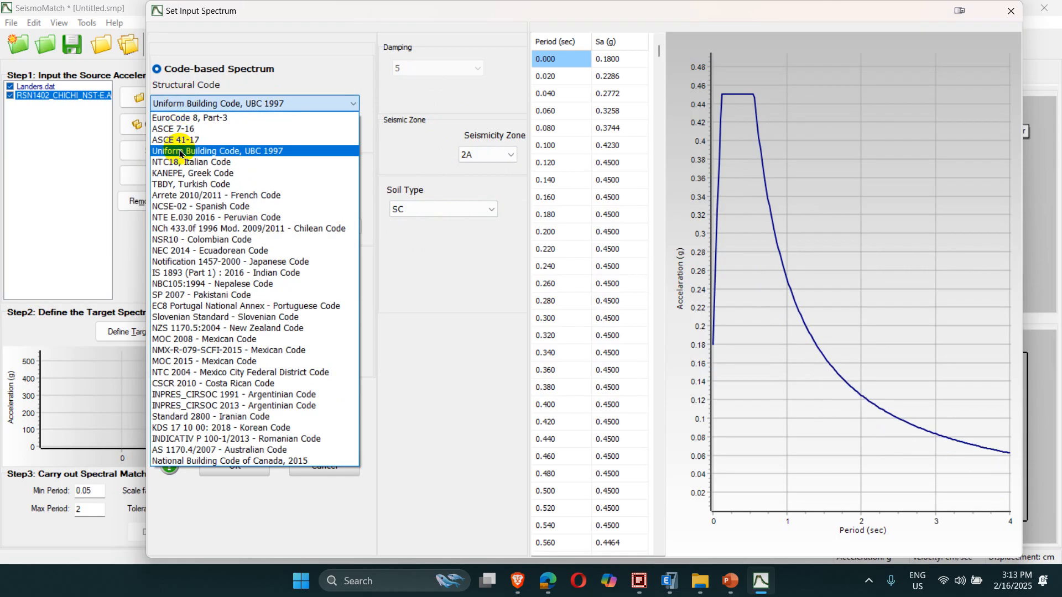
click(186, 277)
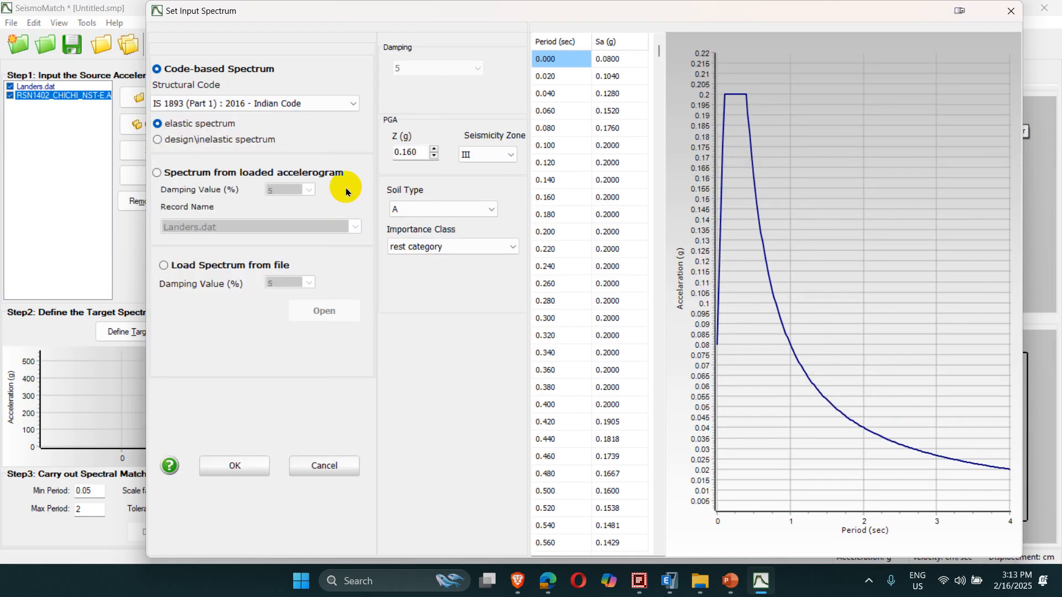
click(510, 155)
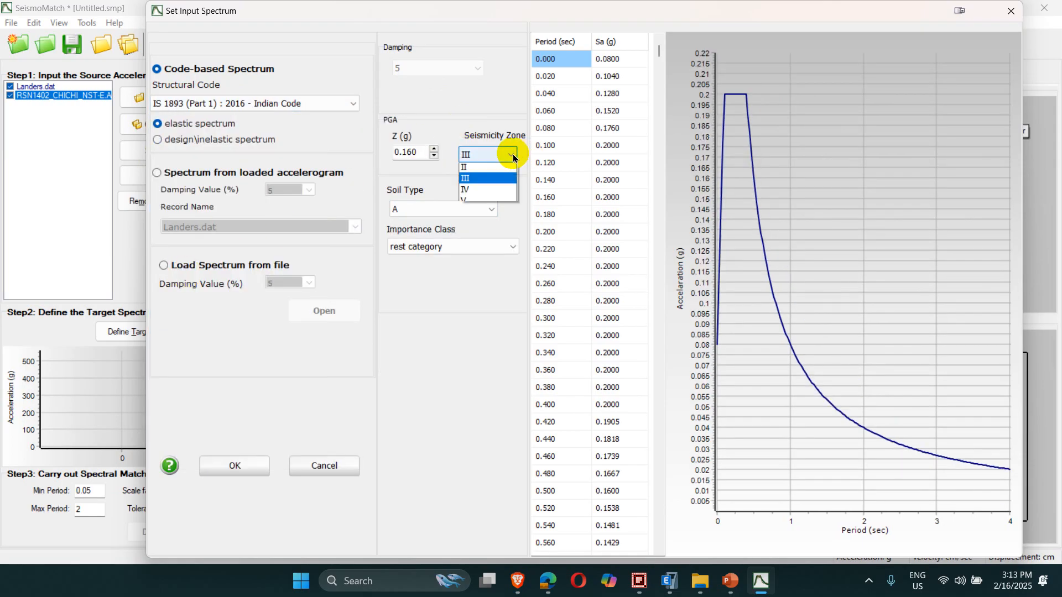
click(495, 201)
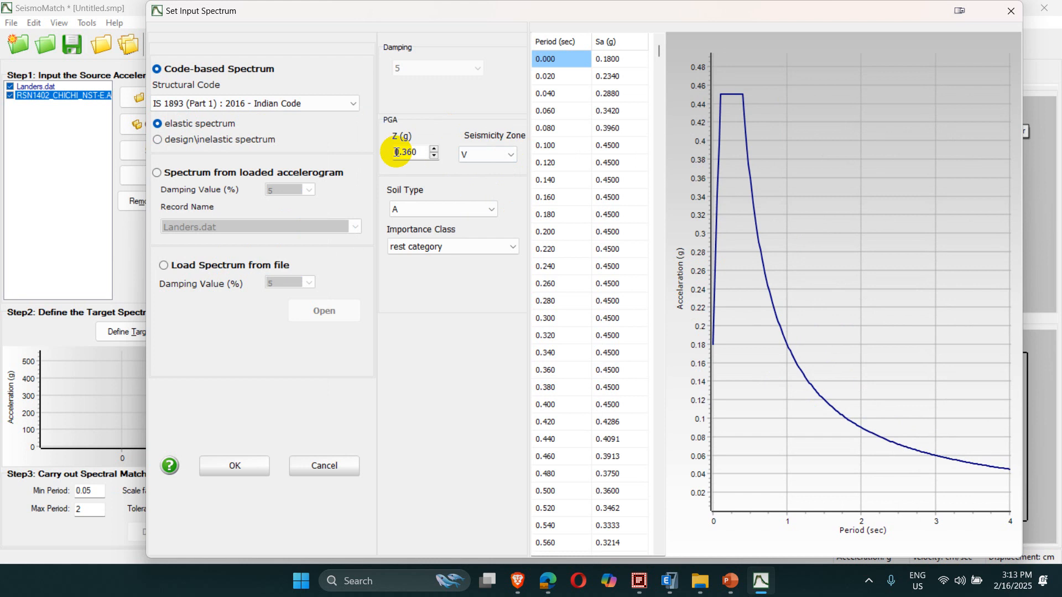
click(422, 209)
click(408, 239)
click(407, 247)
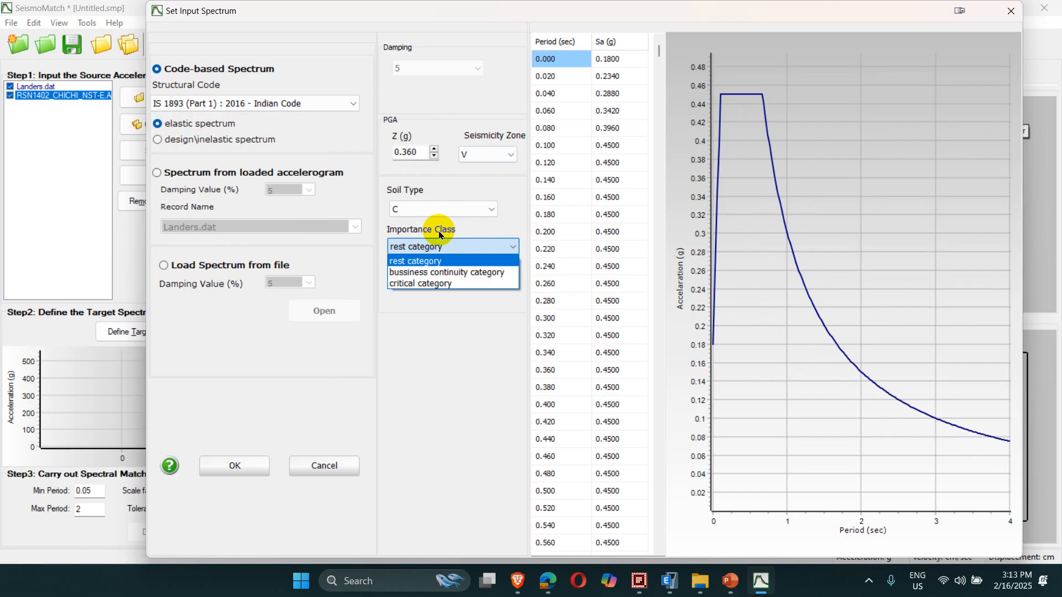
Try the NBC105:1994 Nepalese code spectrum, and switch the target to the spectrum from the loaded Landers accelerogram
click(176, 105)
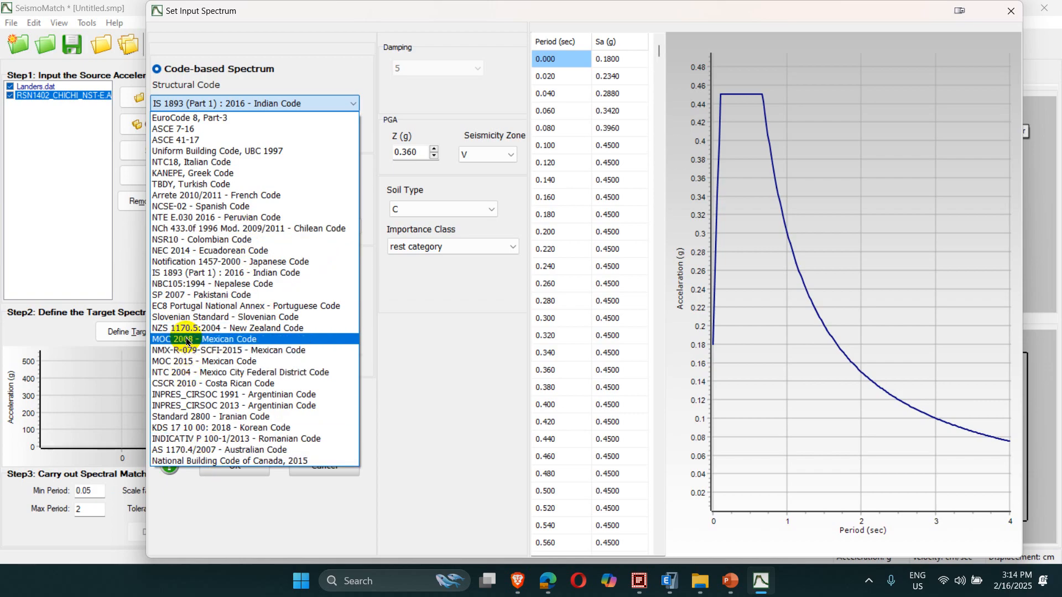
click(187, 292)
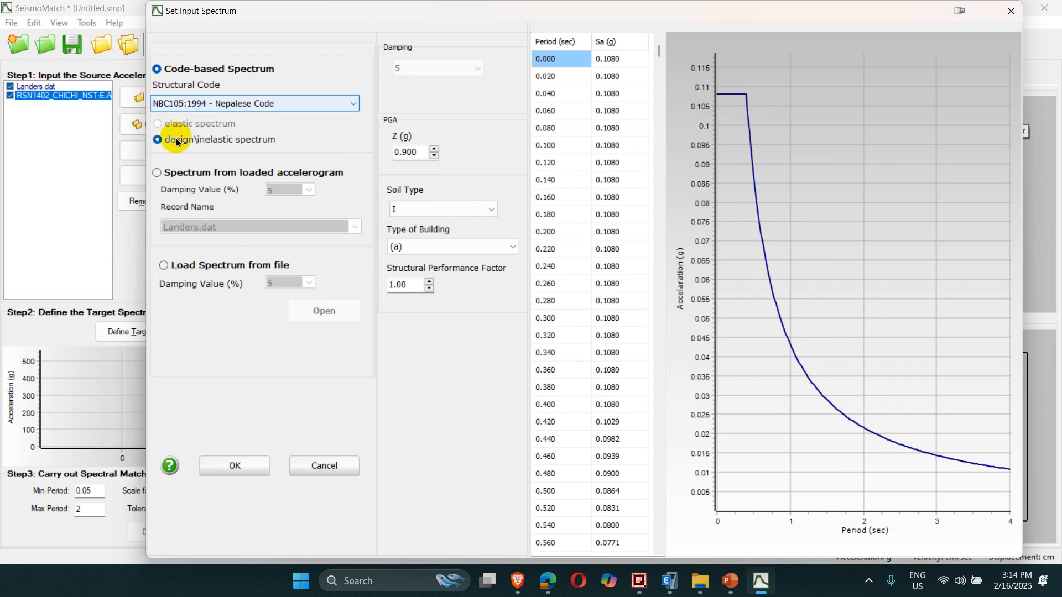
click(160, 177)
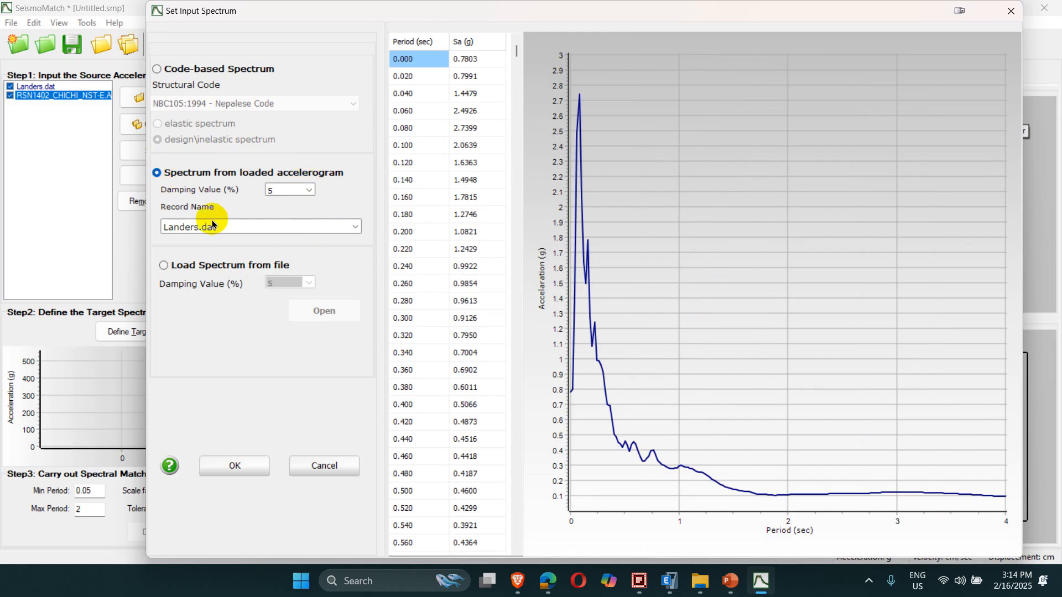
Set the target spectrum to load from a file and browse to the NBC 105 Site Spectra folder on drive D
click(190, 272)
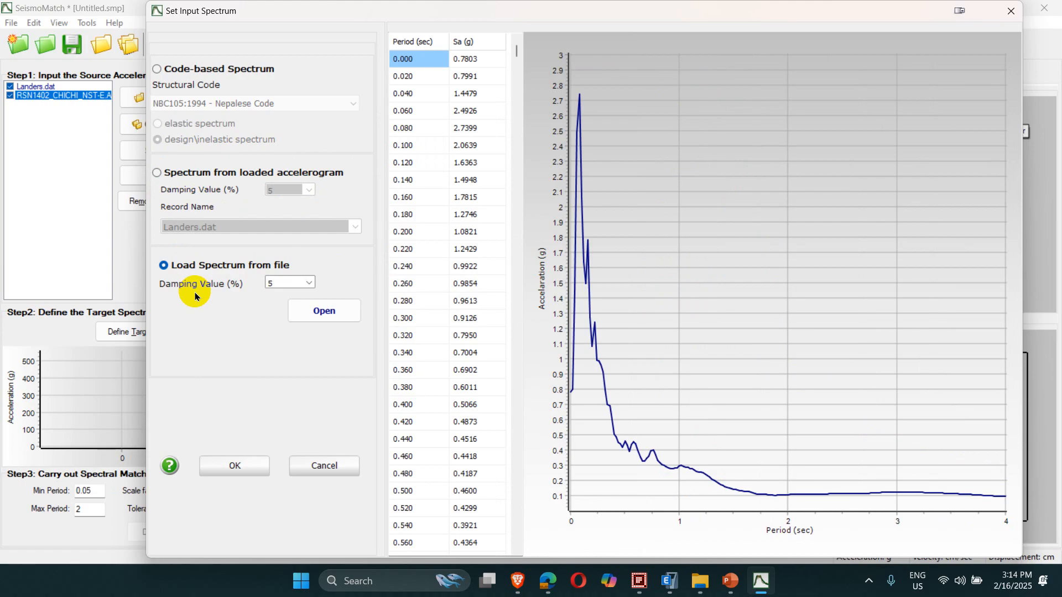
click(323, 313)
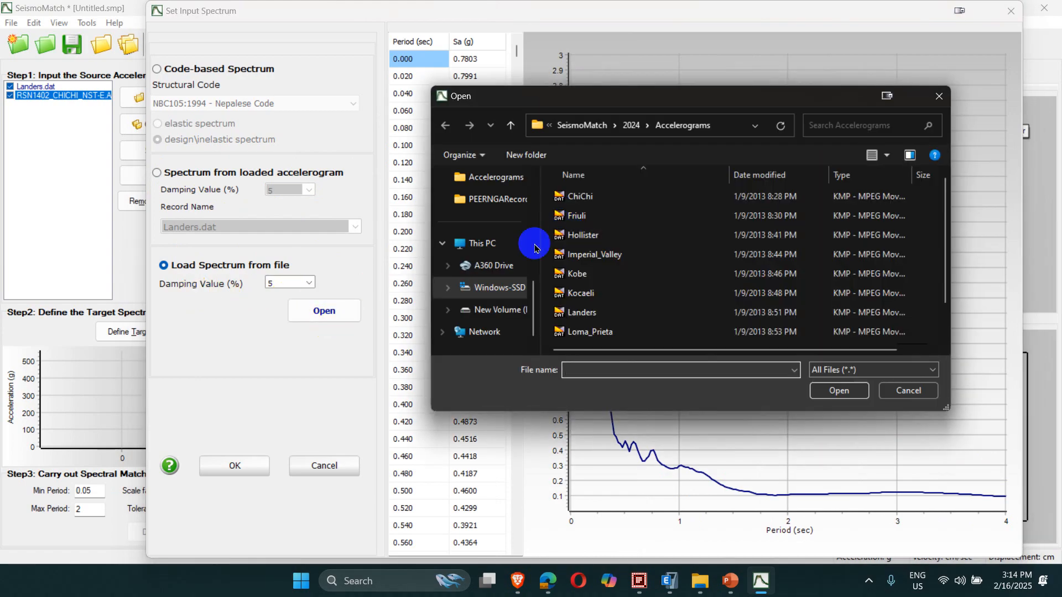
click(512, 296)
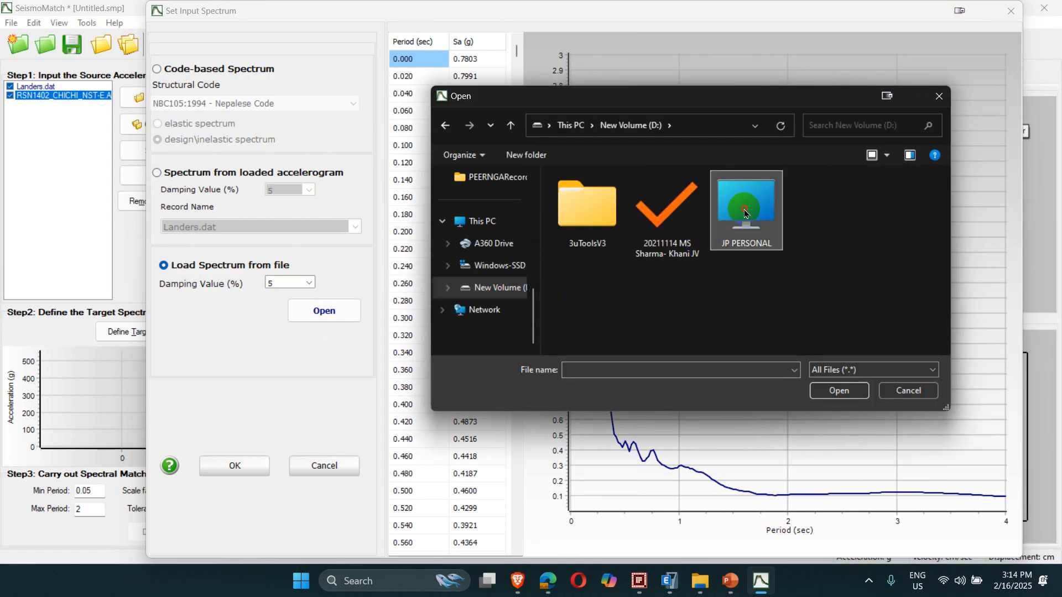
double_click(735, 219)
double_click(658, 332)
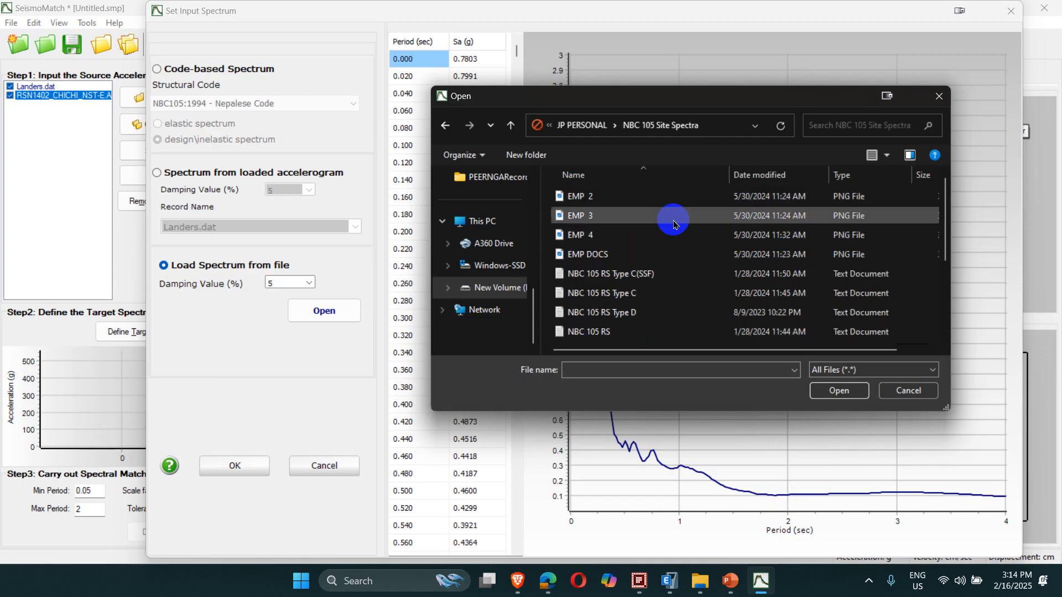
Load the NBC 105 Type RS Type C text file as target spectrum, using lines 2 to 62, period column 1 and acceleration column 2
click(672, 293)
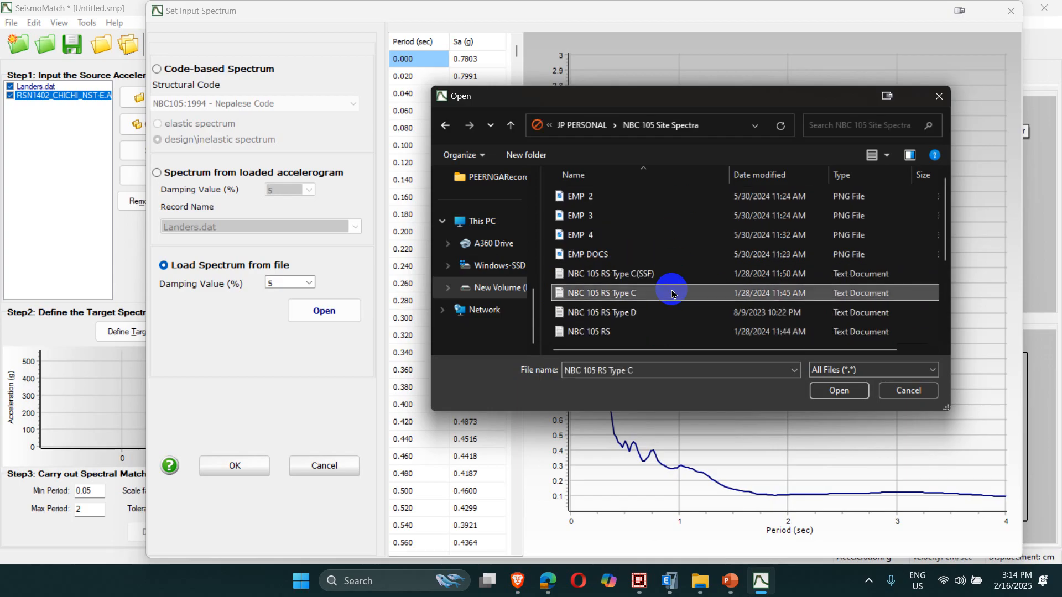
scroll(672, 293, down, 3)
click(670, 238)
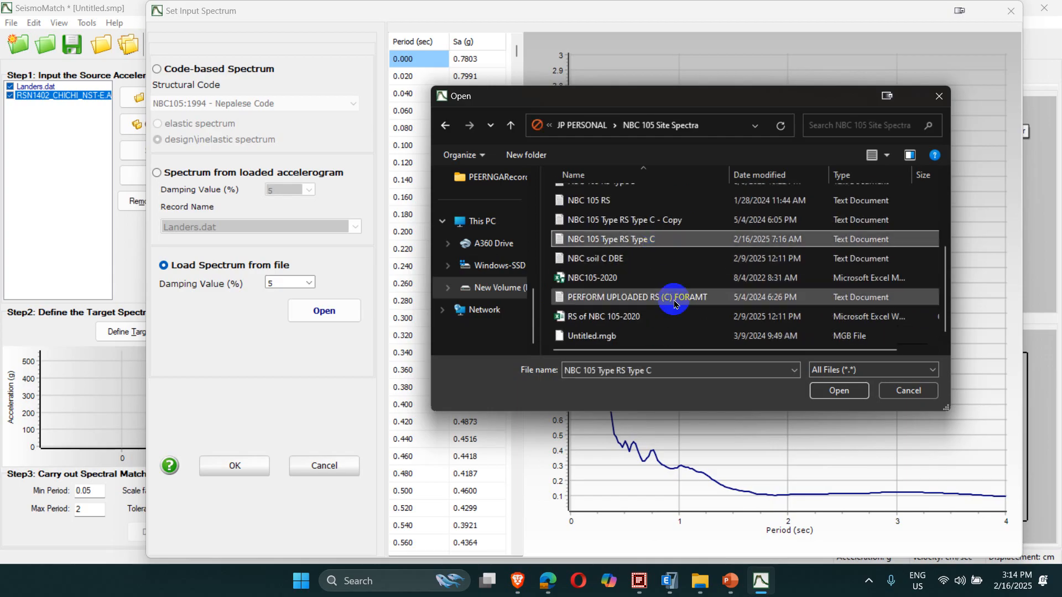
click(839, 391)
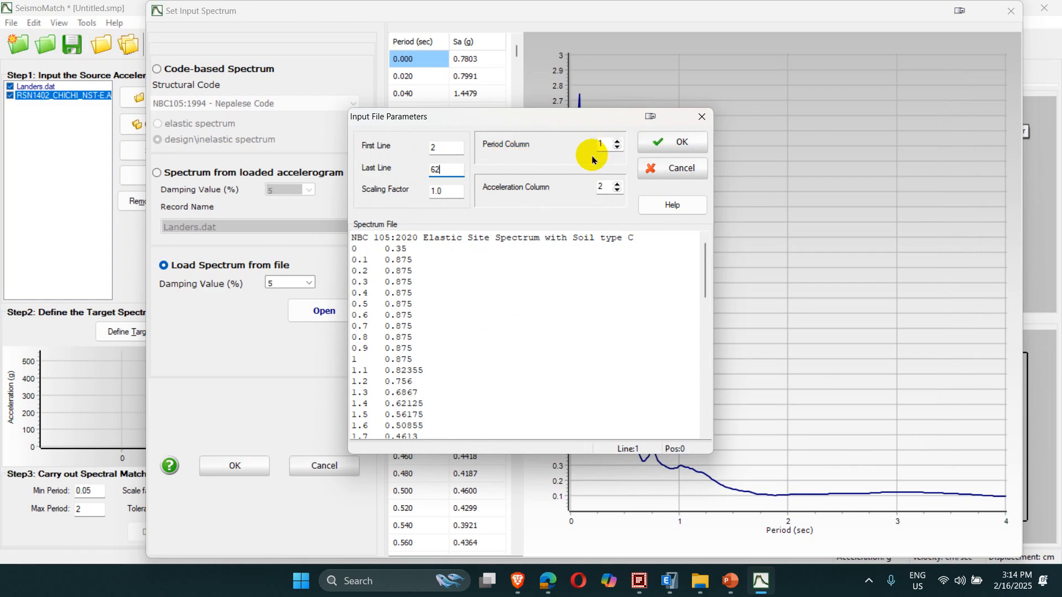
click(676, 142)
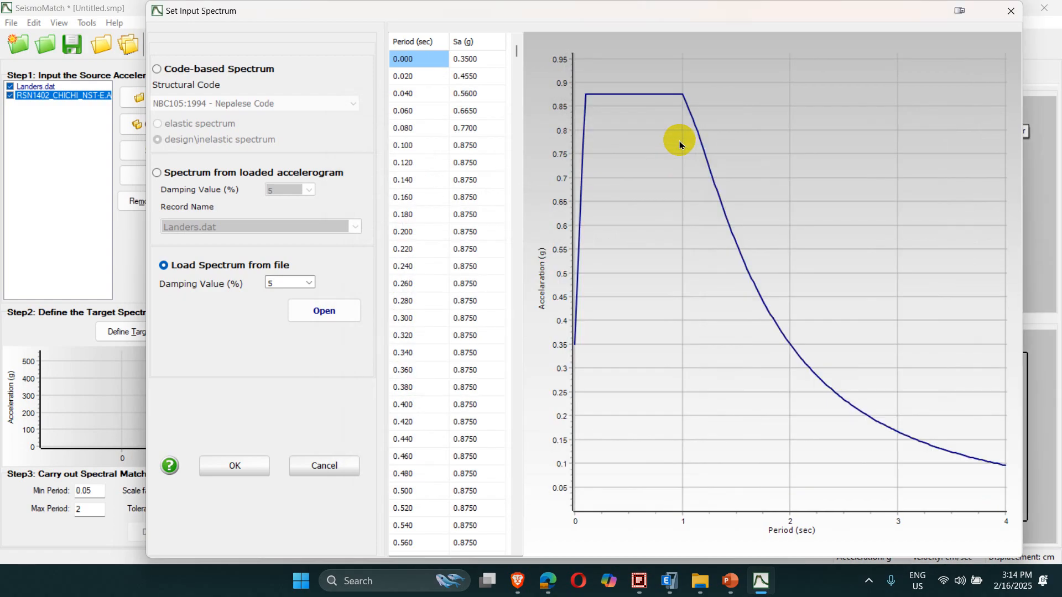
Accept the loaded target spectrum, exclude the RSN1402 Chi-Chi record from the source accelerograms and refresh the plots
click(236, 466)
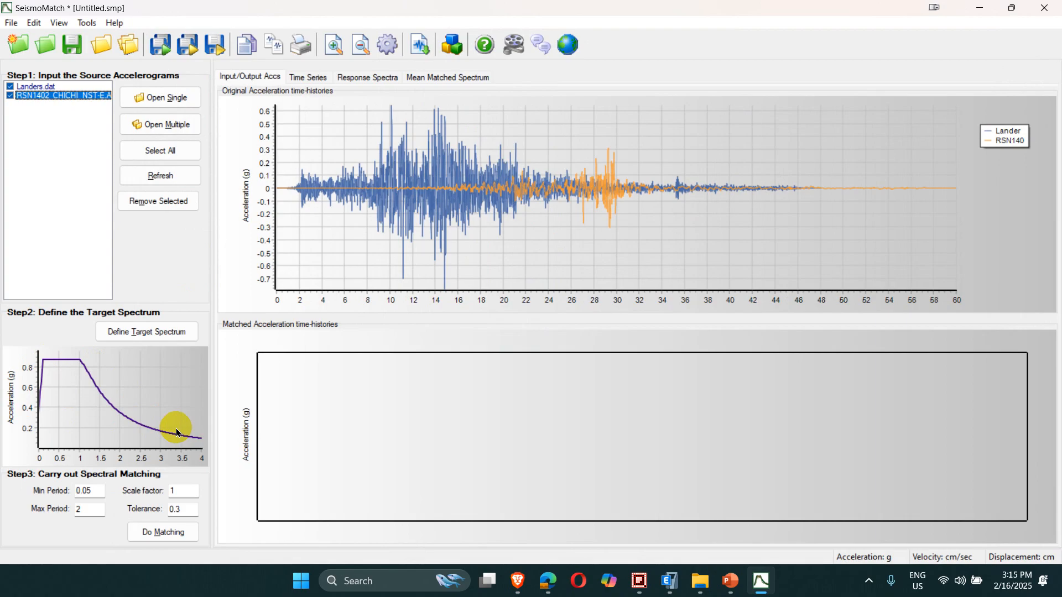
click(11, 95)
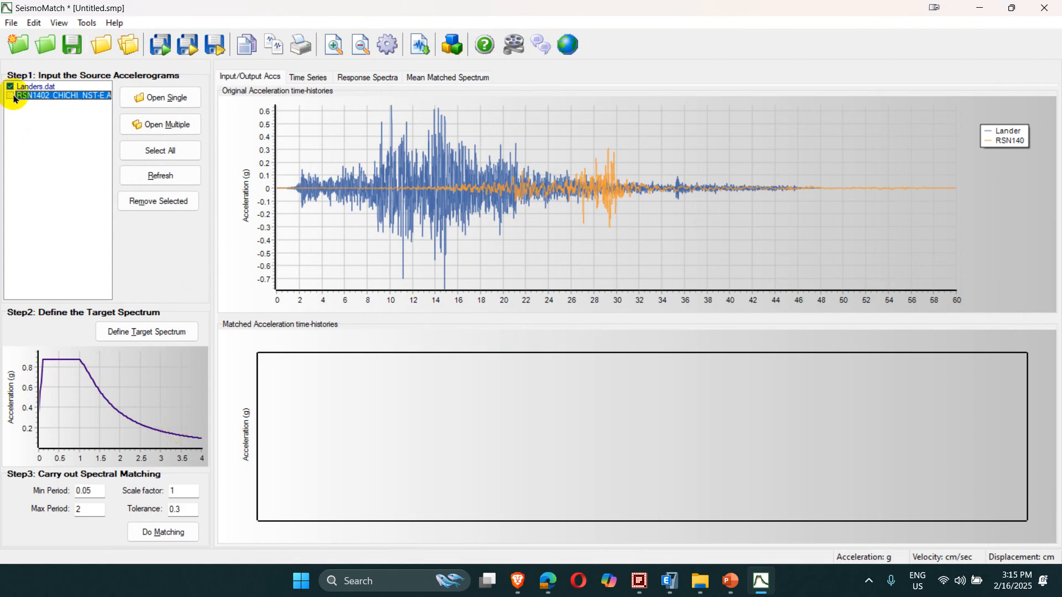
click(157, 177)
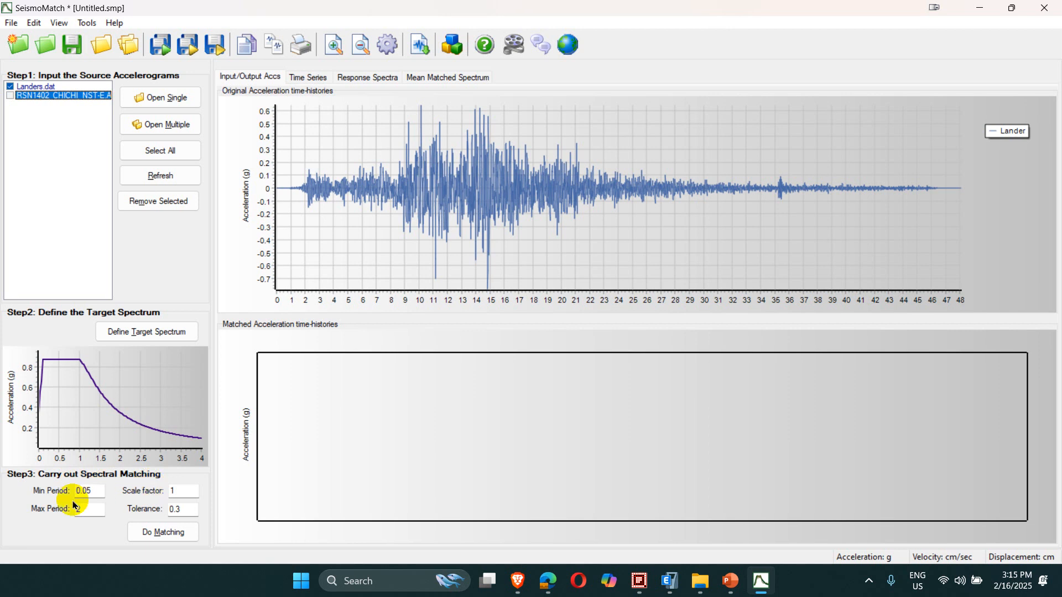
Set the maximum period to 4 and run the spectral matching on the Landers record
drag(98, 493, 70, 518)
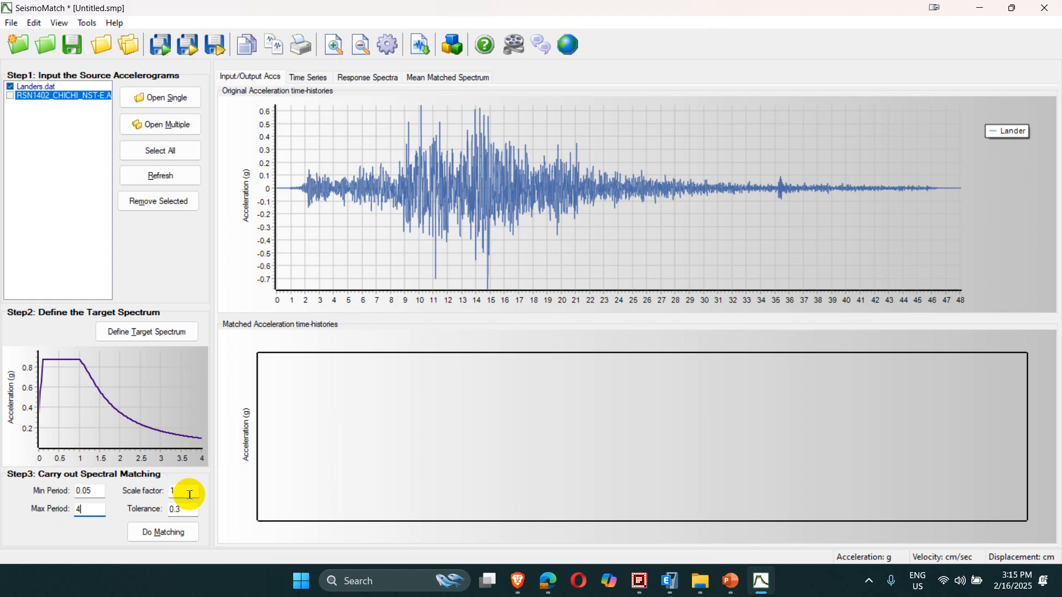
key(Tab)
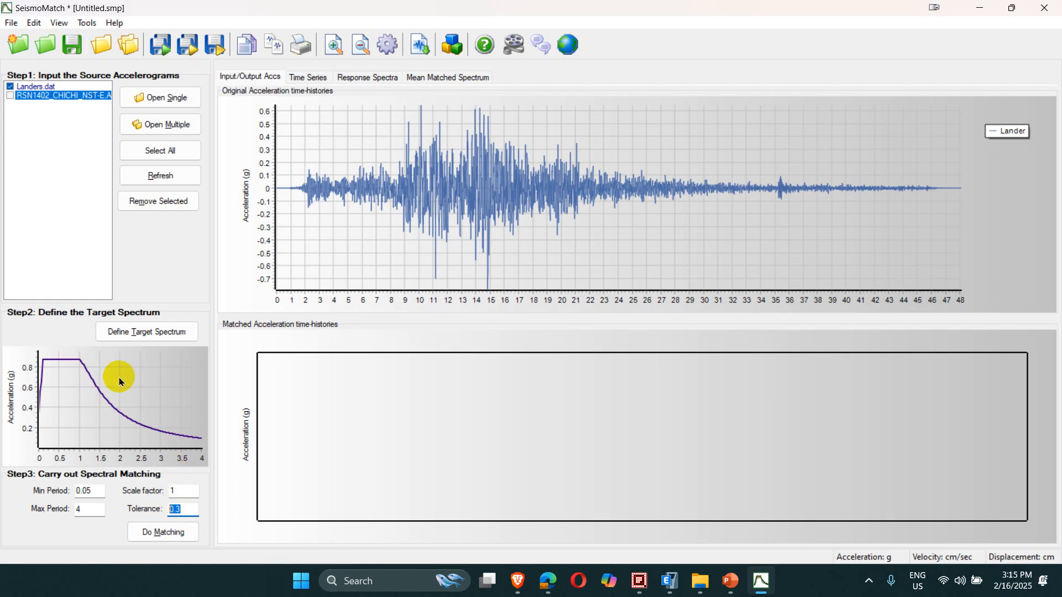
click(145, 535)
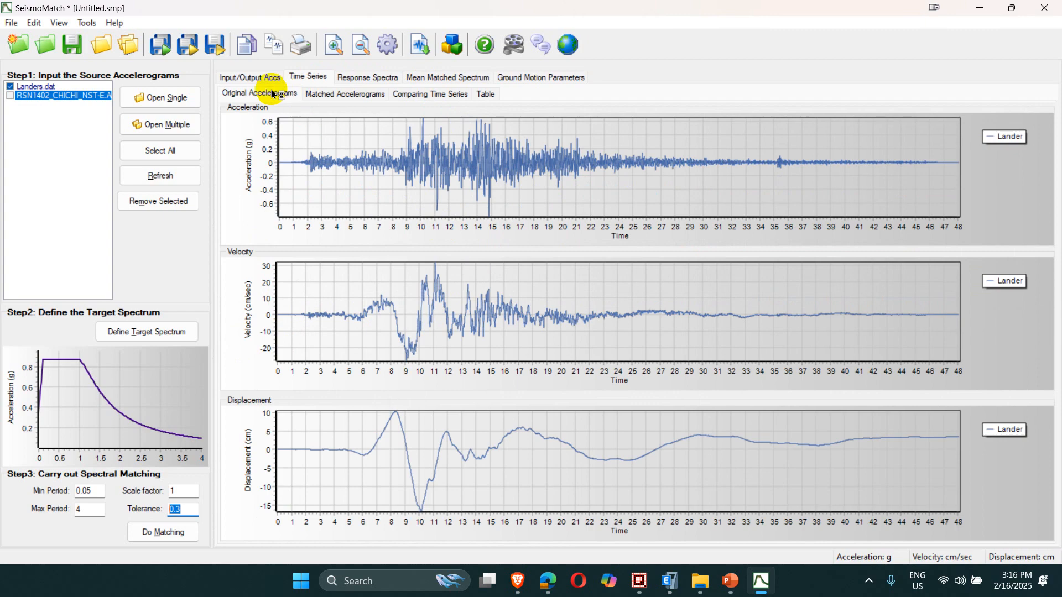
View the matched and original time series plots of Landers and open its time series table
click(326, 98)
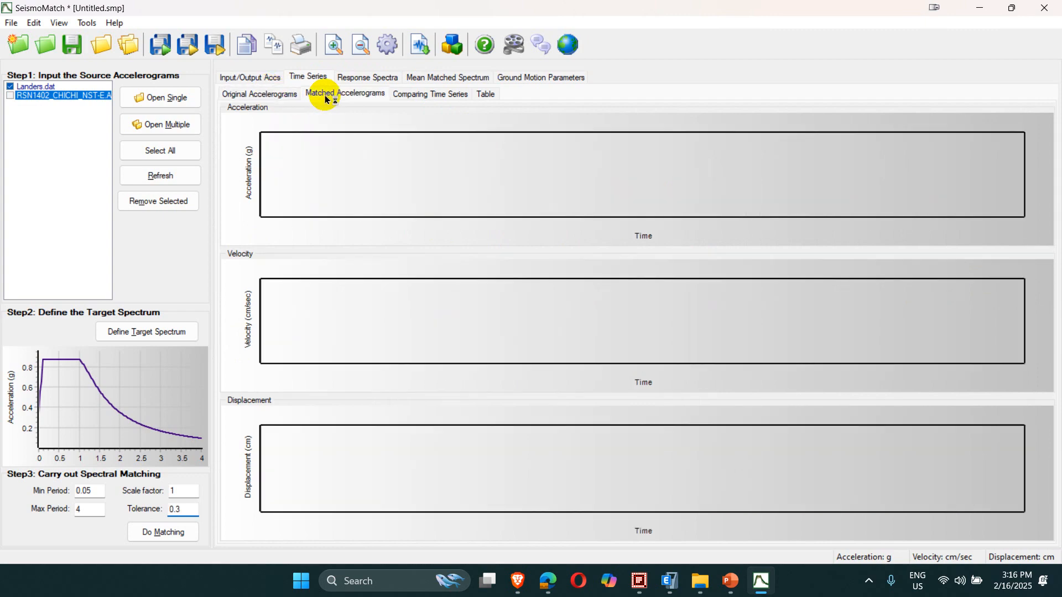
click(270, 95)
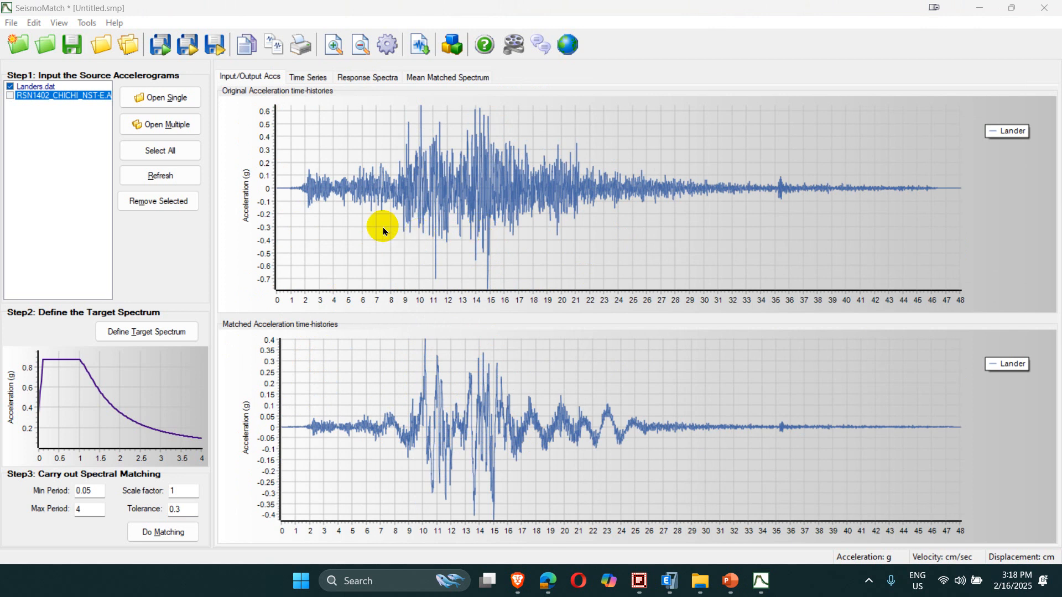
click(305, 78)
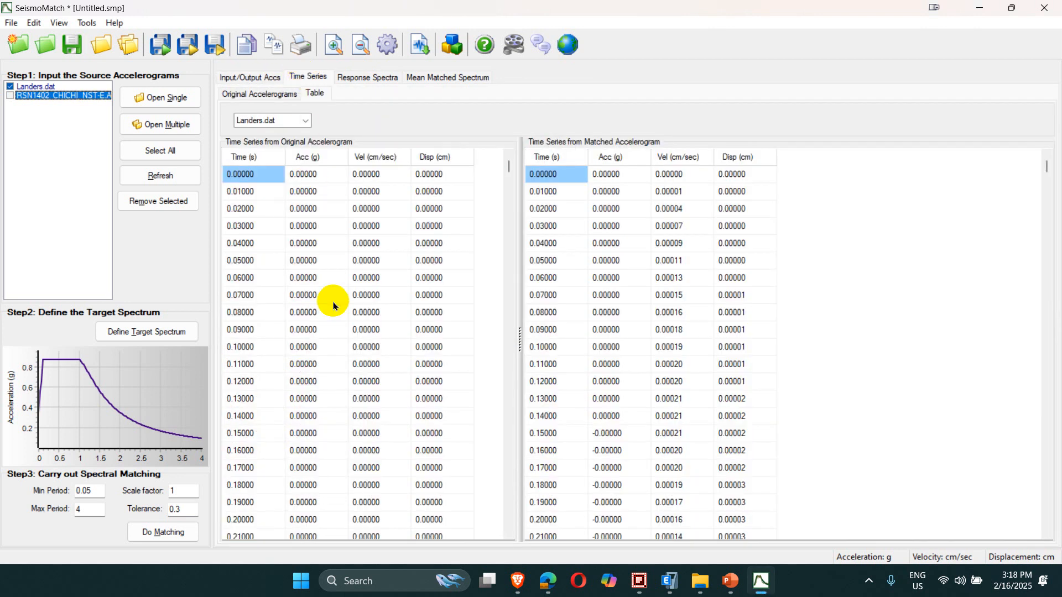
Select all values in the original and matched Landers time series tables and check the copy option
click(308, 297)
key(ctrl+a)
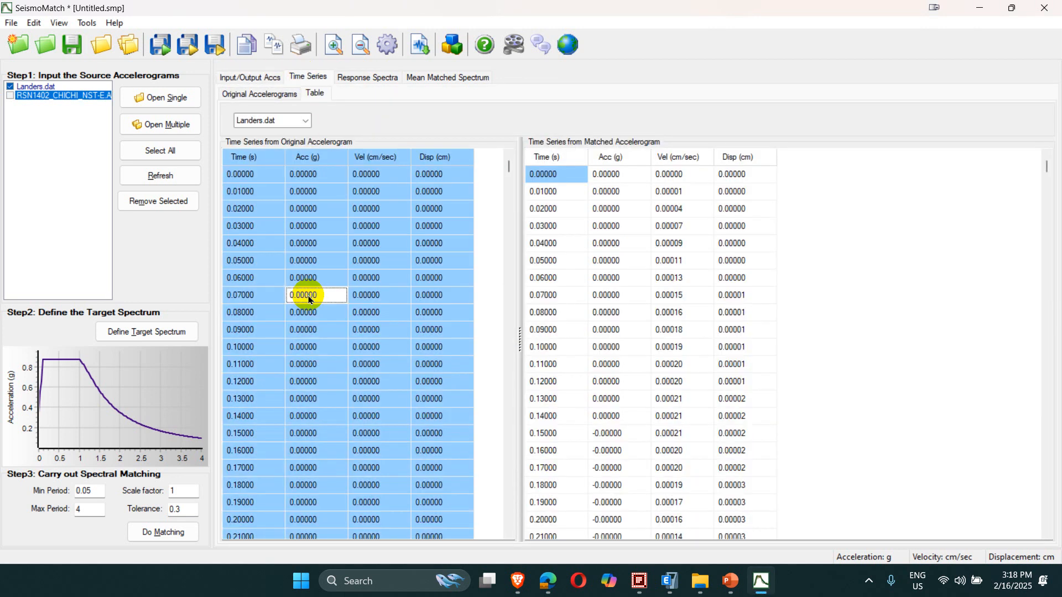
click(614, 278)
key(ctrl+a)
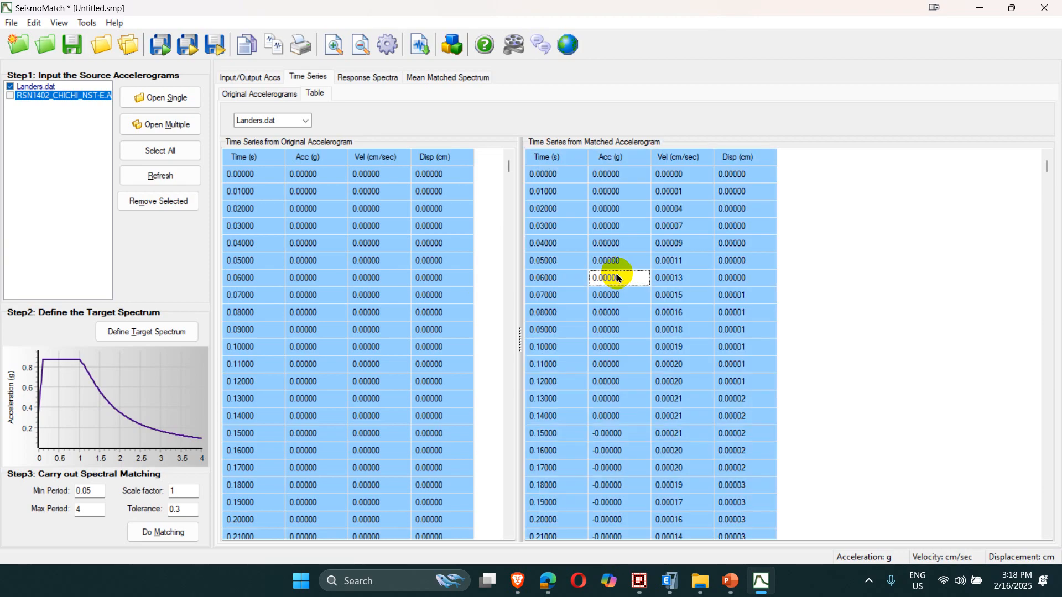
click(401, 244)
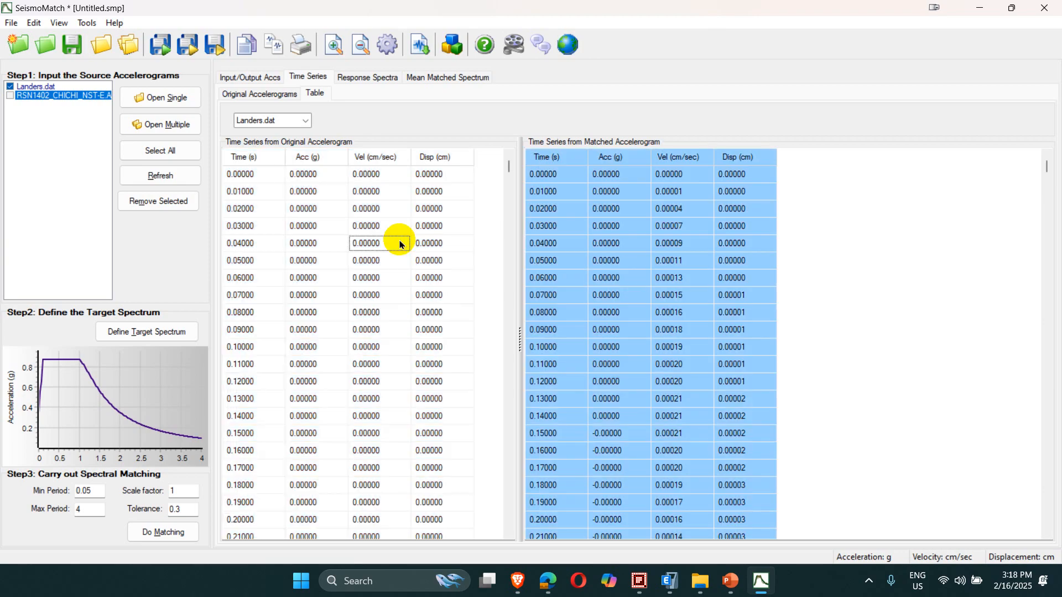
key(ctrl+a)
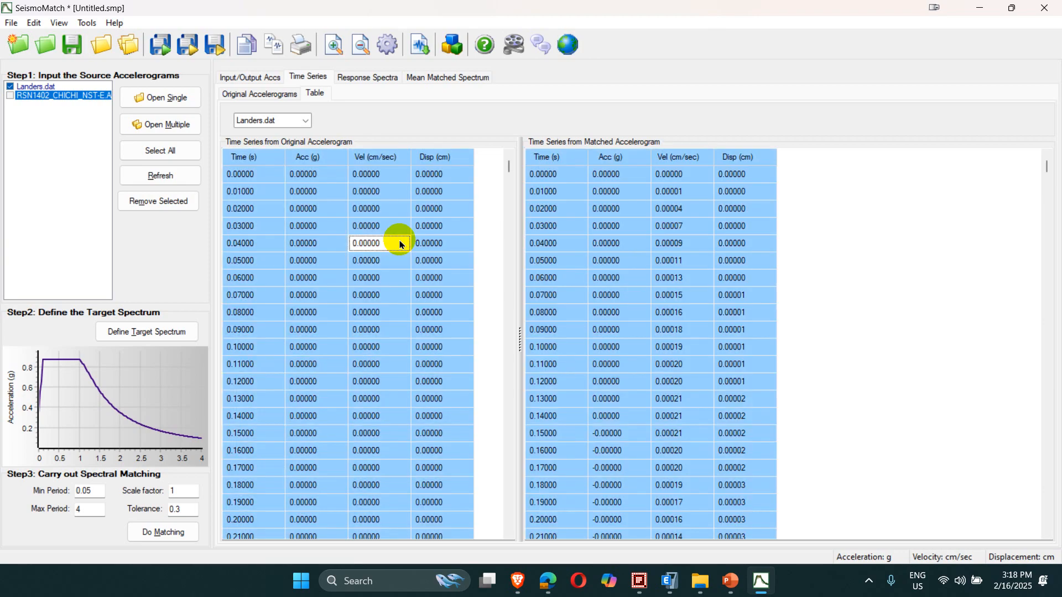
click(603, 243)
key(ctrl+a)
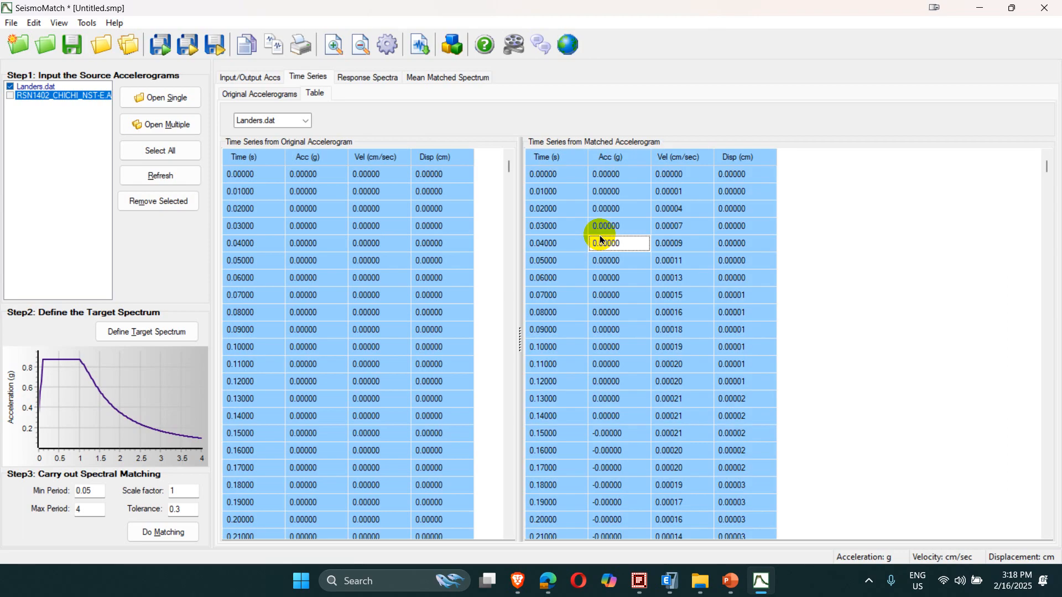
right_click(602, 239)
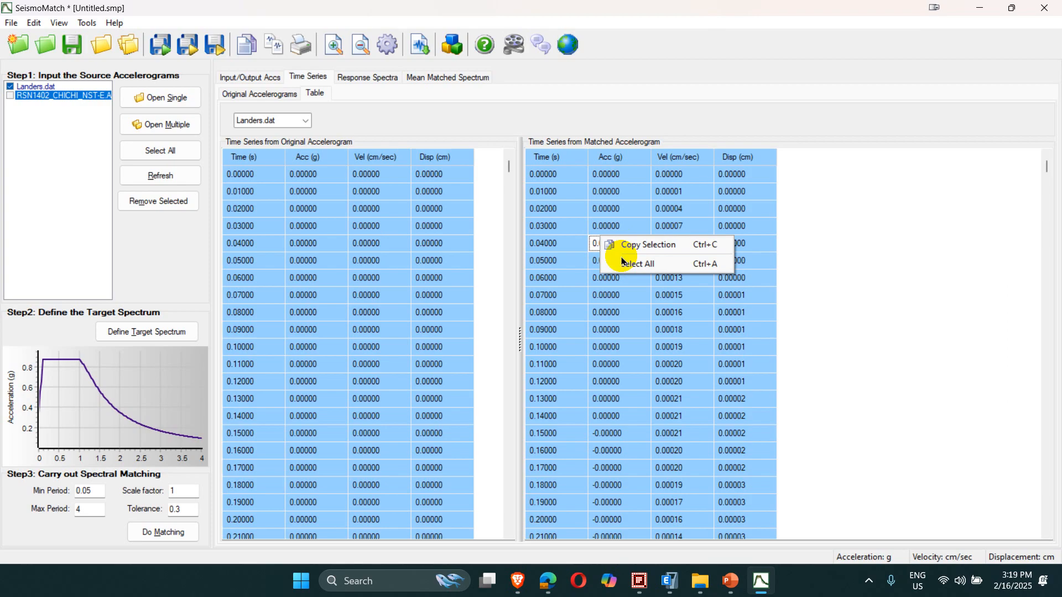
click(633, 330)
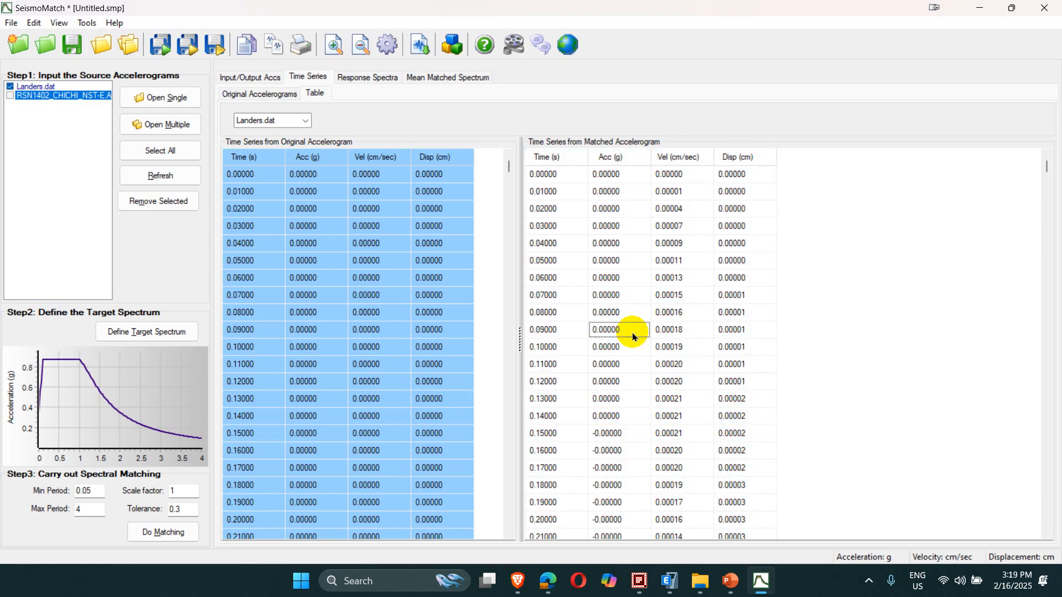
click(606, 280)
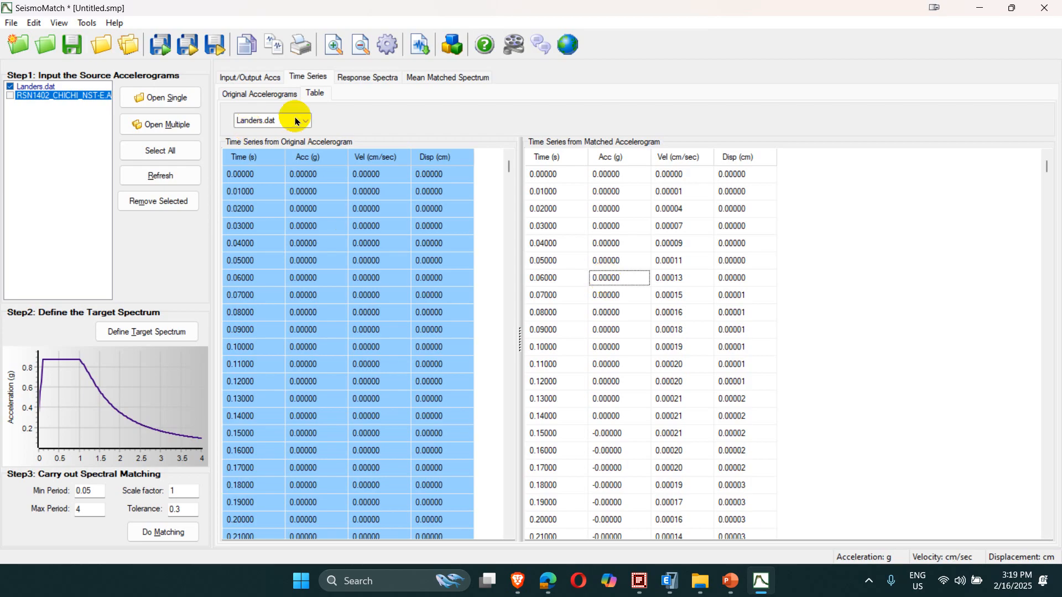
Refresh the accelerograms and review the Landers response spectrum and time series tables
click(354, 76)
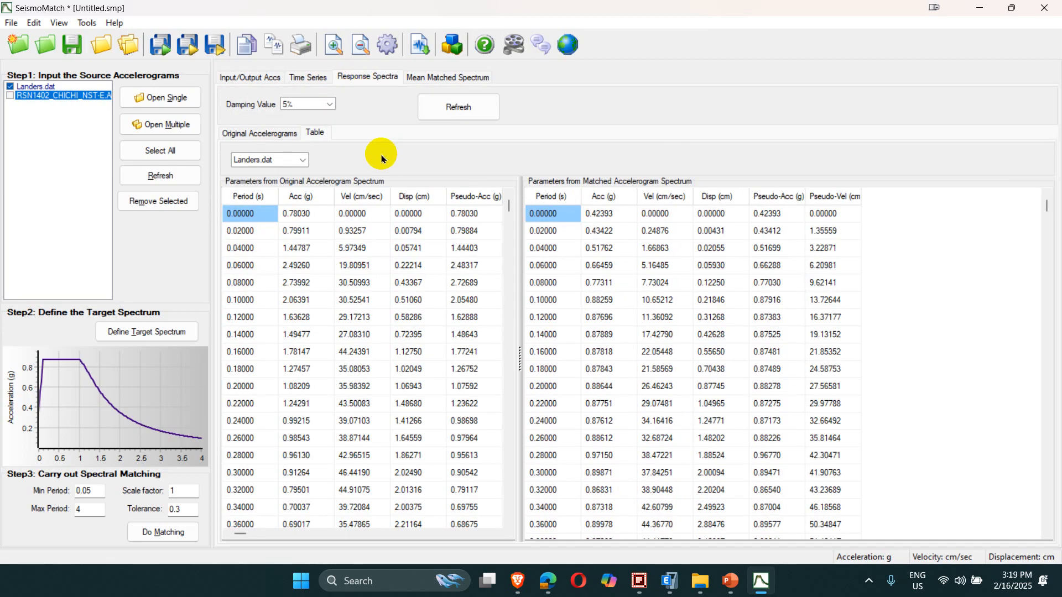
click(169, 177)
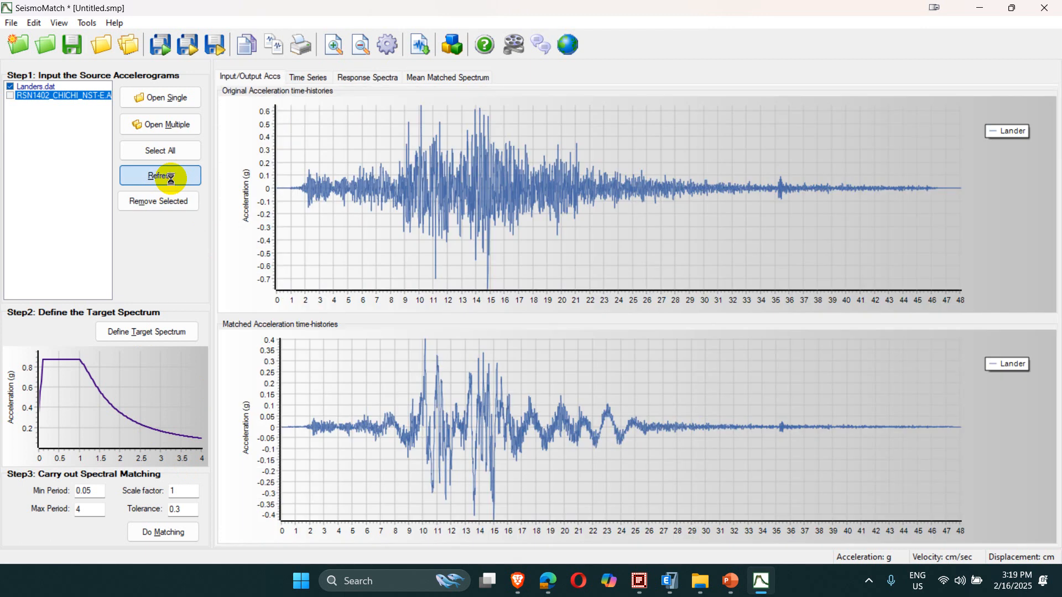
click(369, 78)
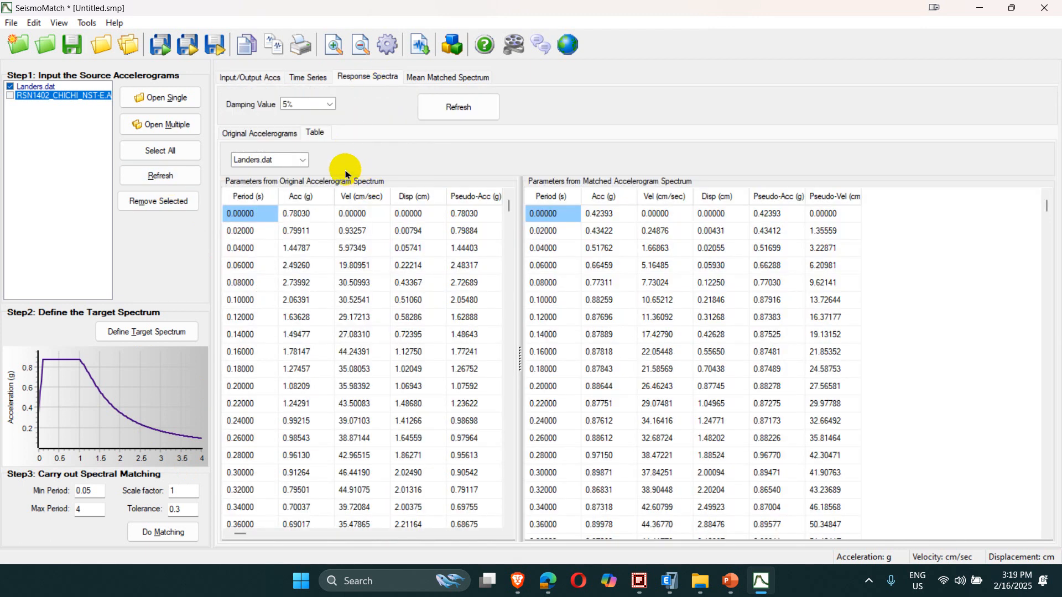
click(265, 81)
click(306, 77)
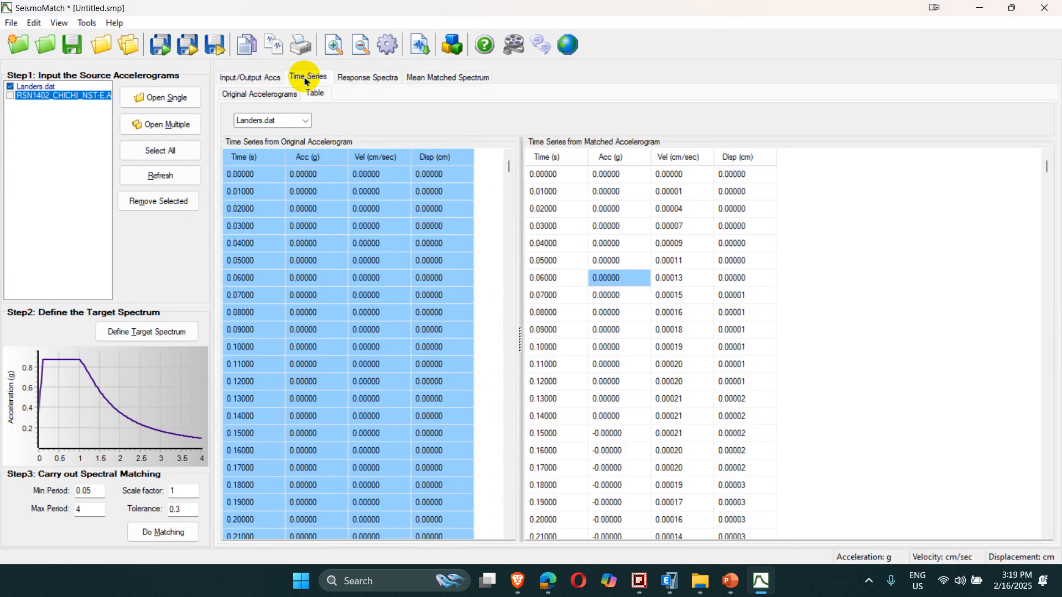
Compare the original and matched Landers response spectra with the target spectrum and check the mean matched spectrum view
click(367, 78)
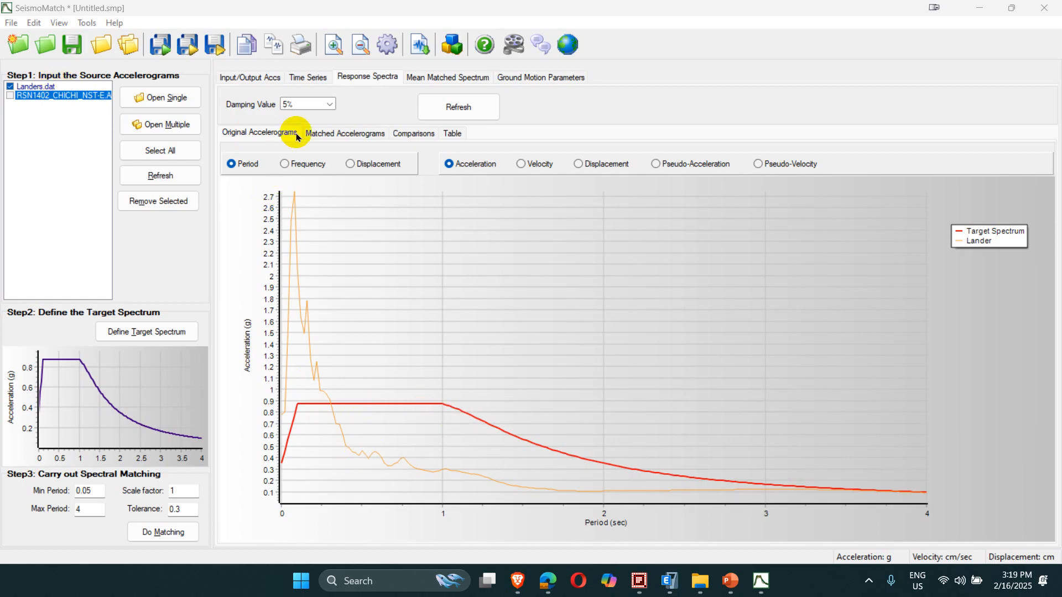
click(317, 139)
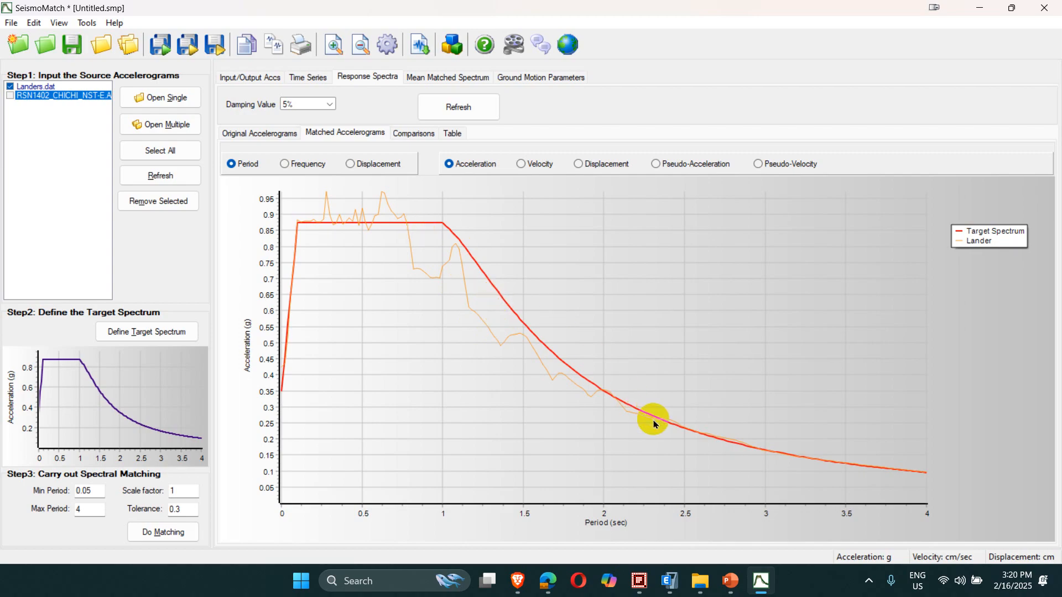
click(407, 133)
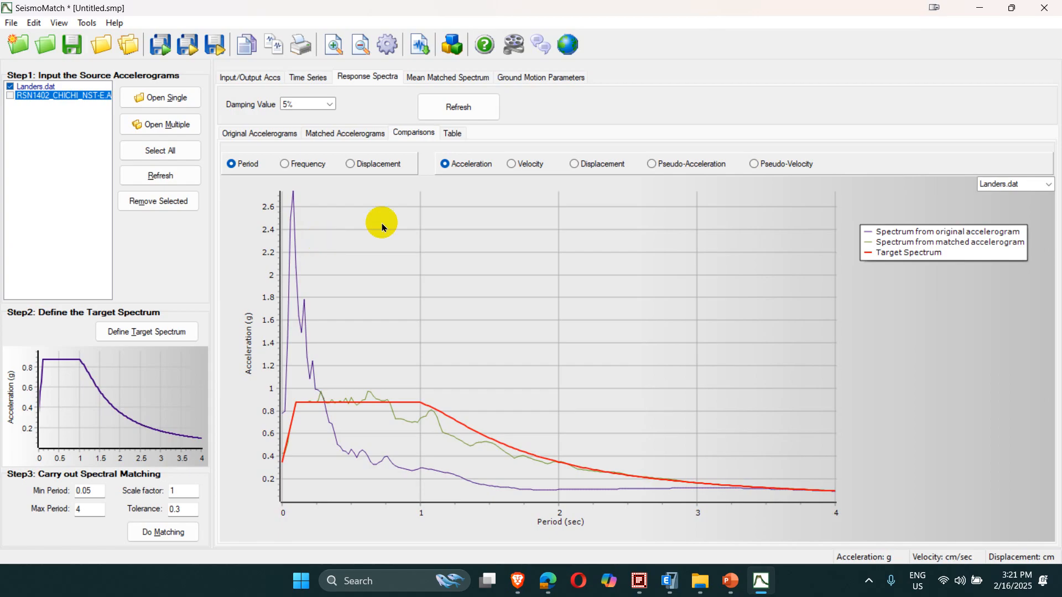
click(431, 77)
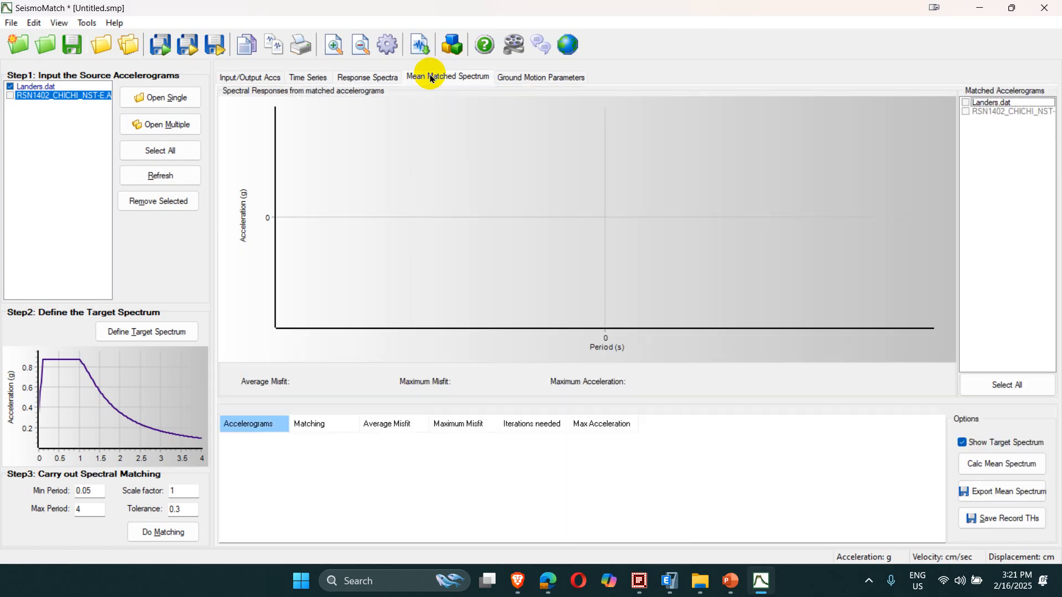
click(373, 77)
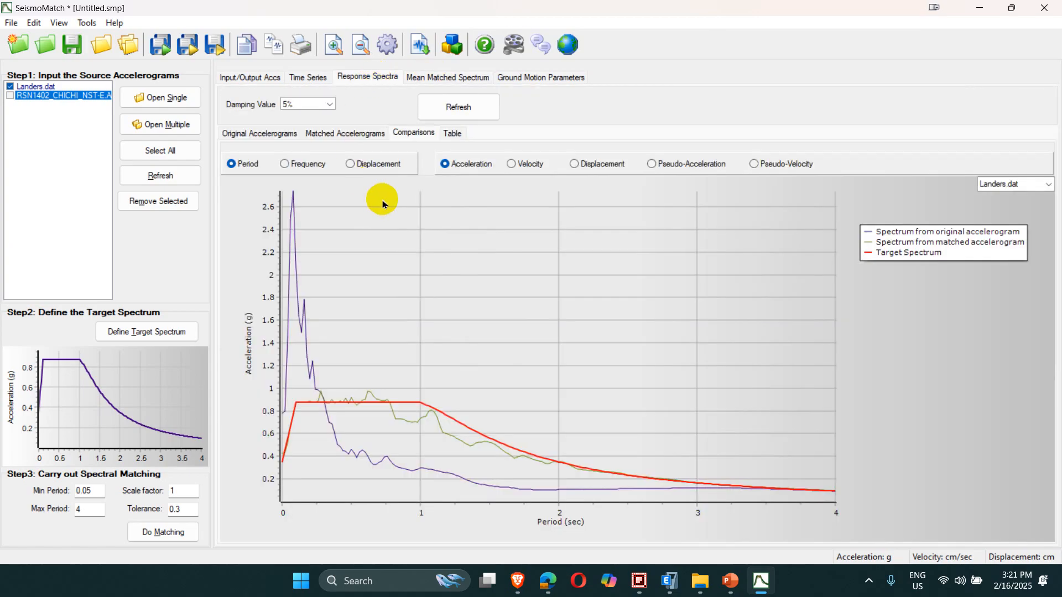
Examine the ground motion parameters of the original and matched Landers accelerograms
click(539, 79)
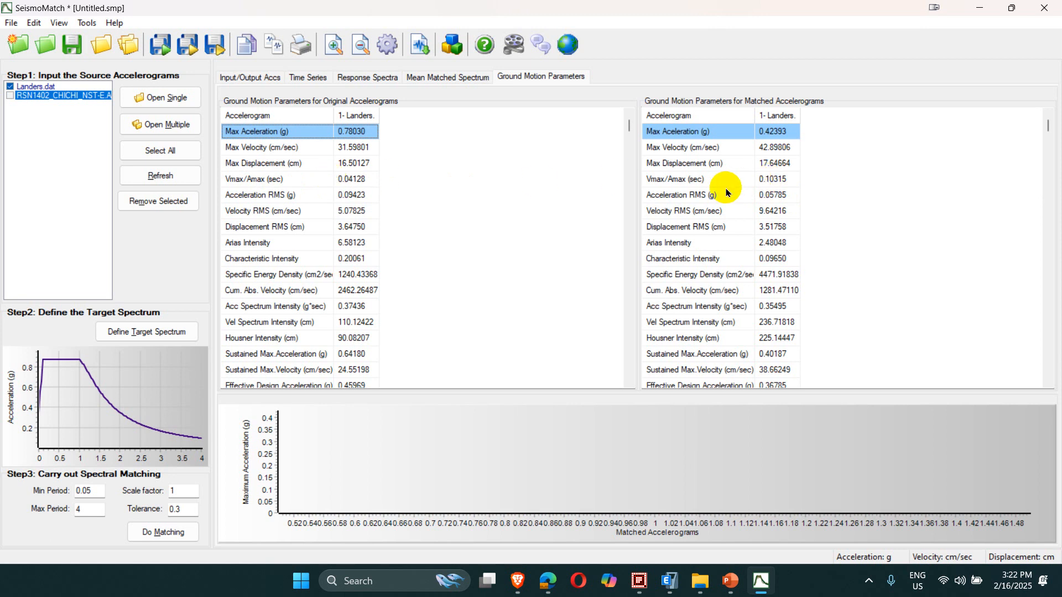
scroll(369, 318, down, 6)
scroll(365, 321, up, 5)
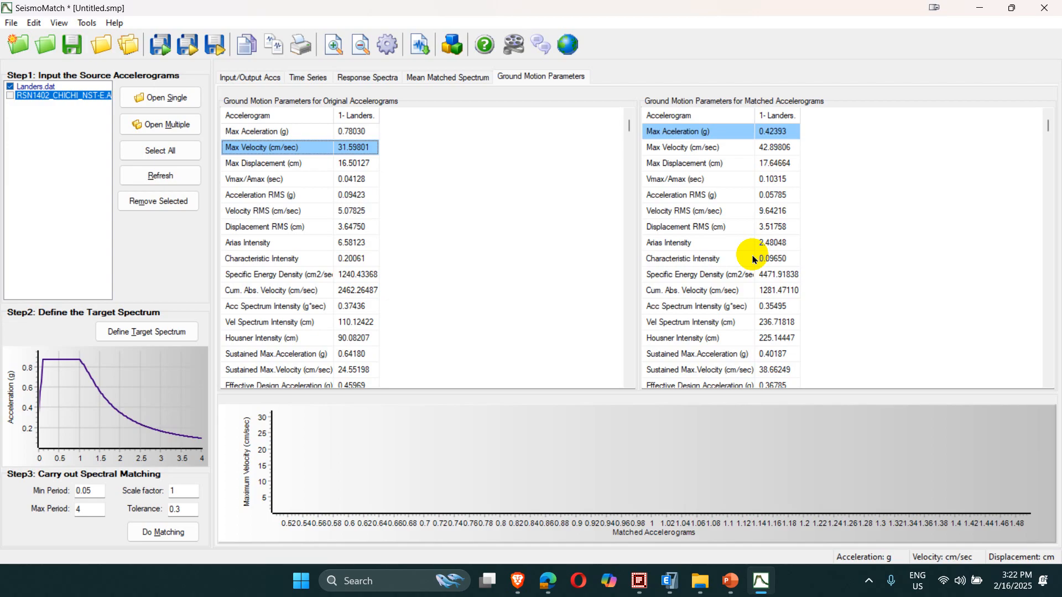
Show the response spectra table for Landers and select all values of both the matched and original spectra
click(359, 77)
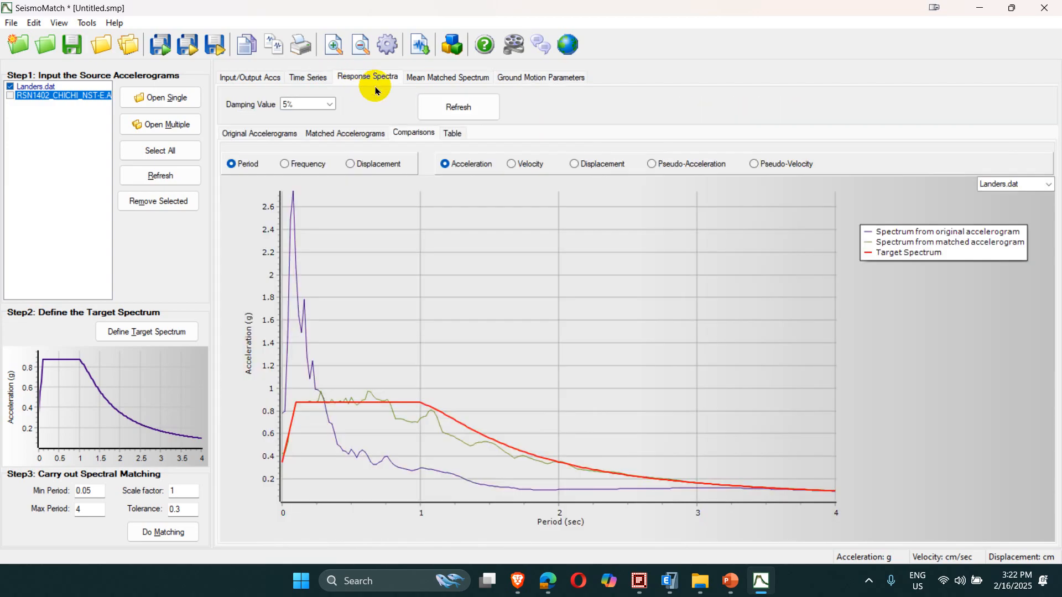
click(453, 132)
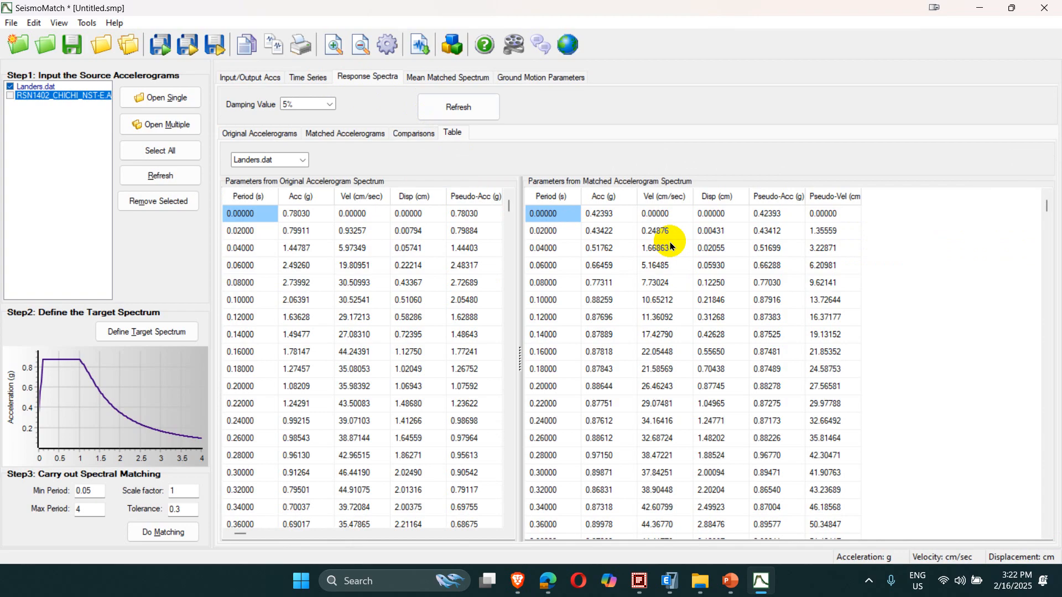
click(655, 283)
key(ctrl+a)
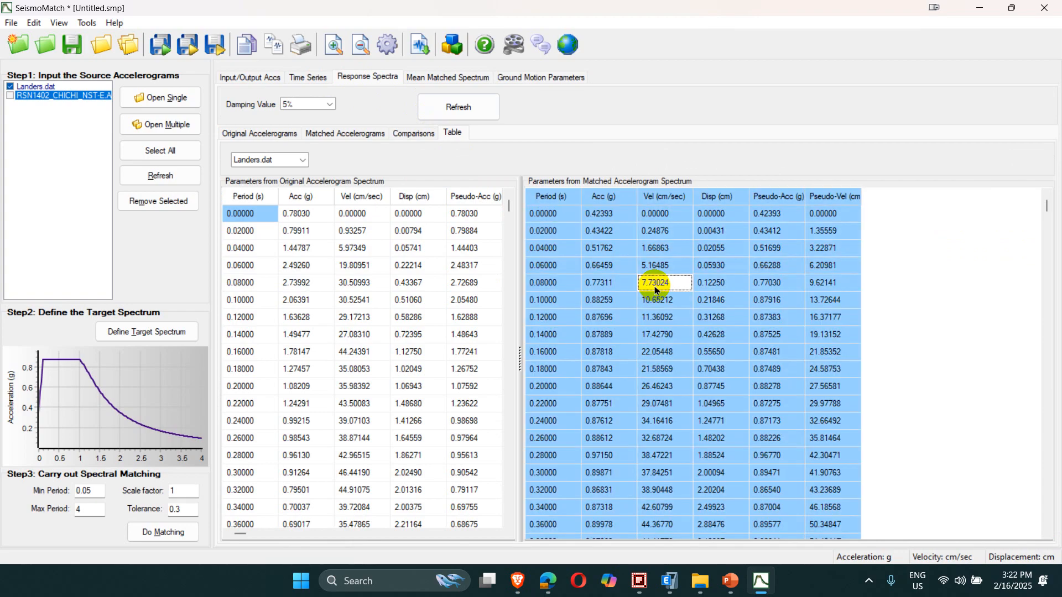
click(419, 283)
key(ctrl+a)
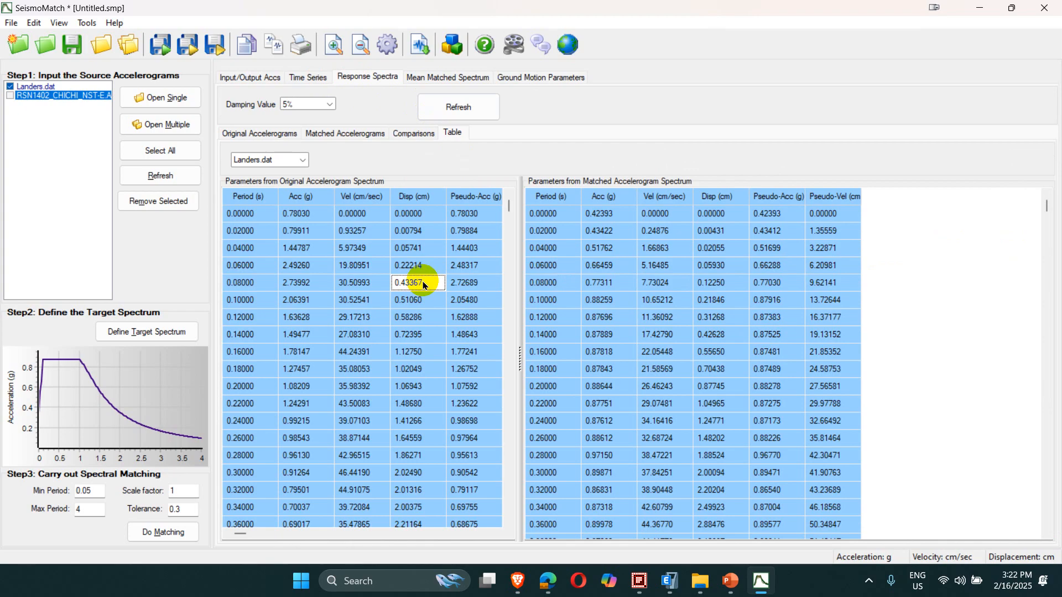
click(11, 23)
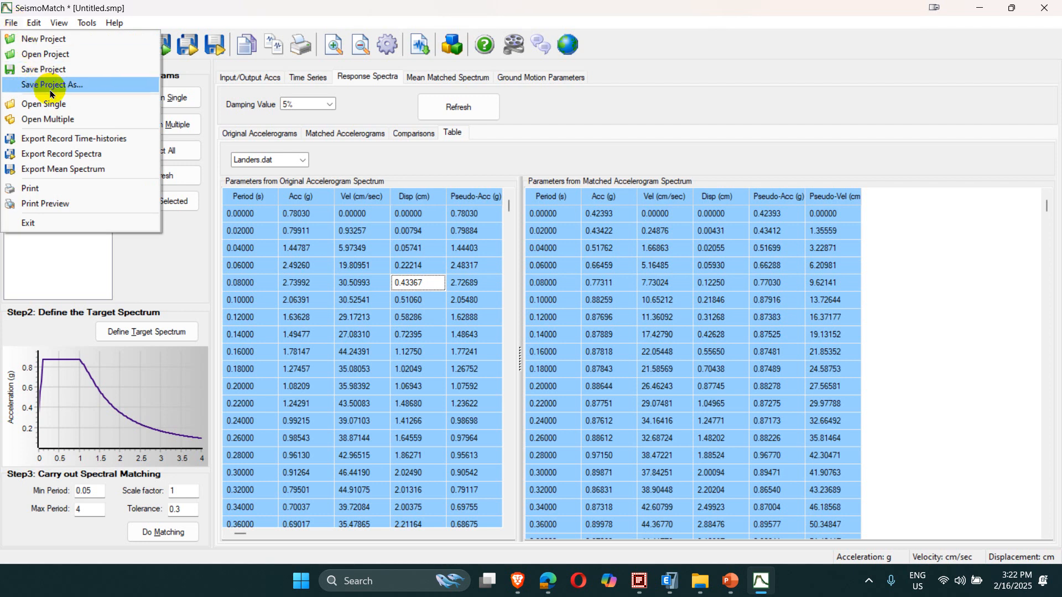
click(45, 69)
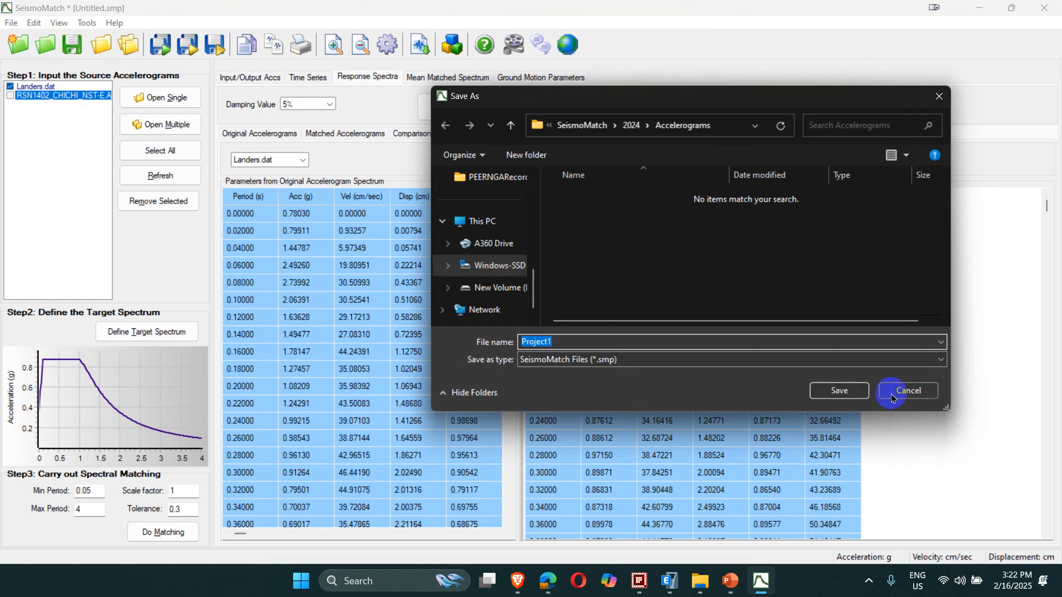
click(901, 390)
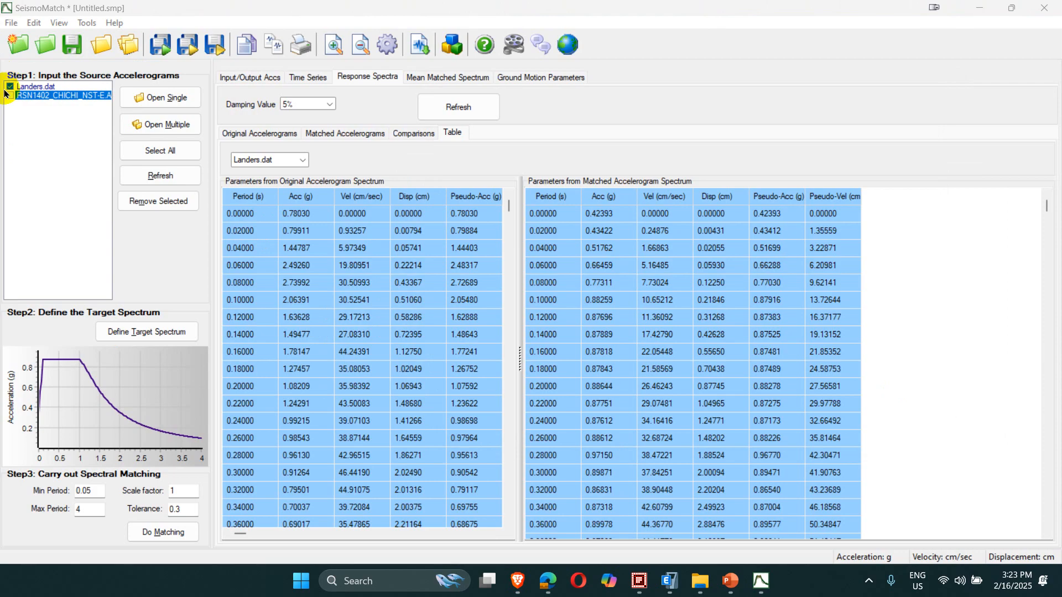
Start exporting the record time histories and choose to save data from the matched accelerograms only
click(45, 146)
click(11, 23)
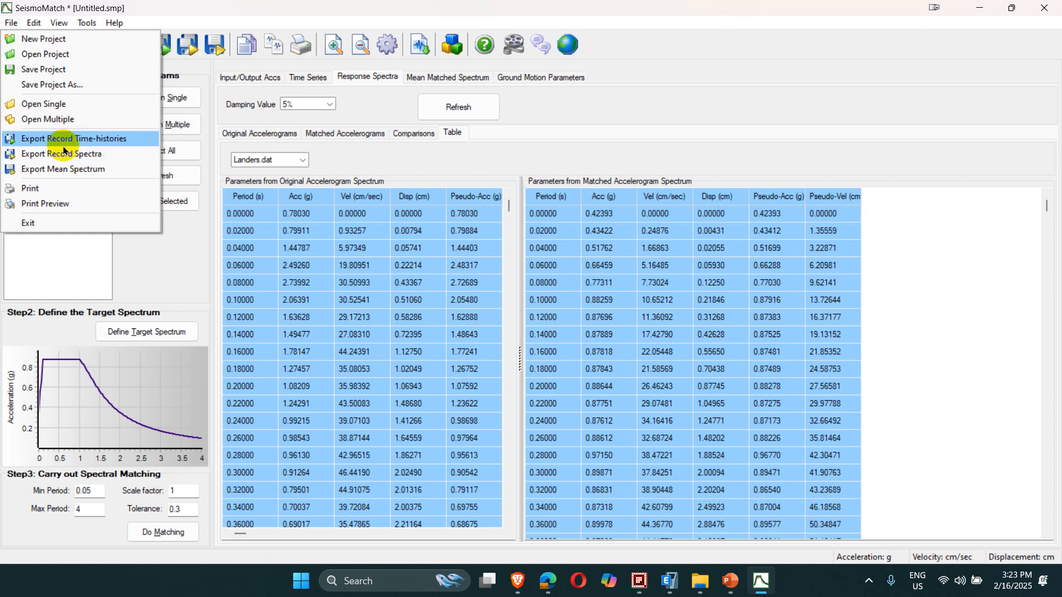
click(64, 141)
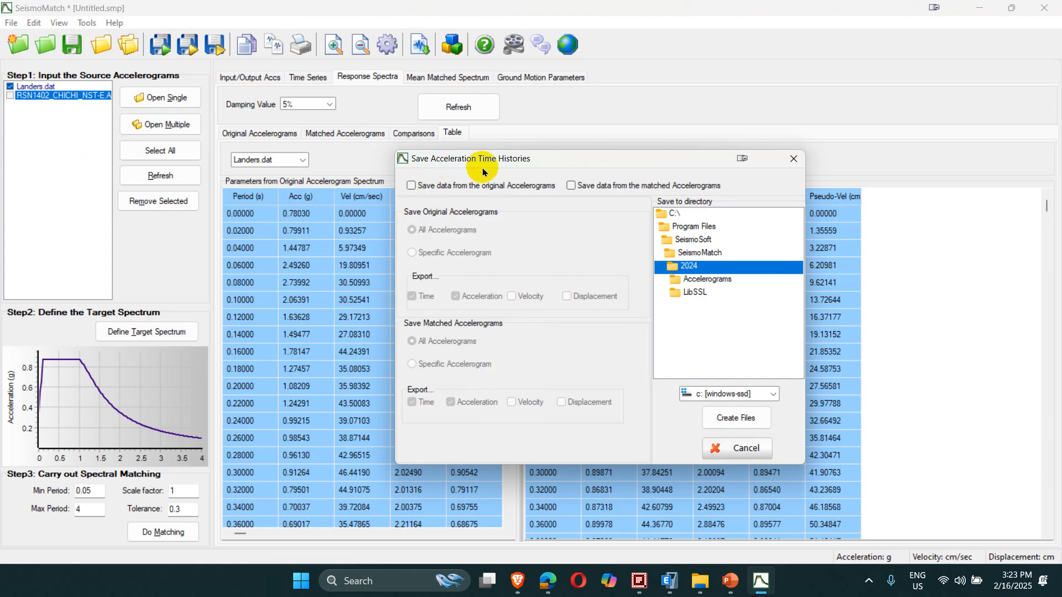
click(458, 188)
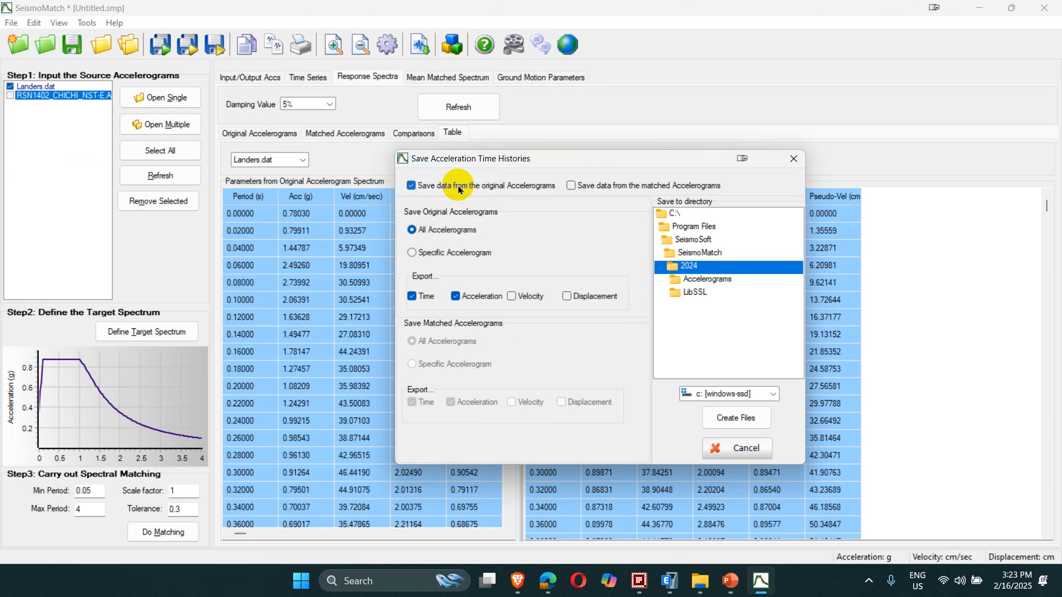
click(572, 187)
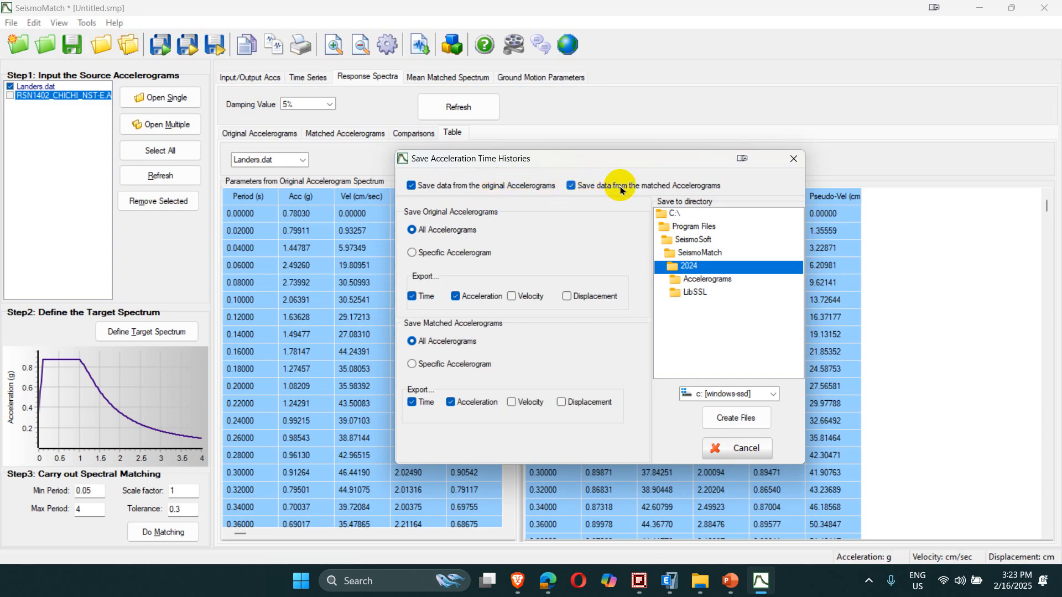
click(411, 185)
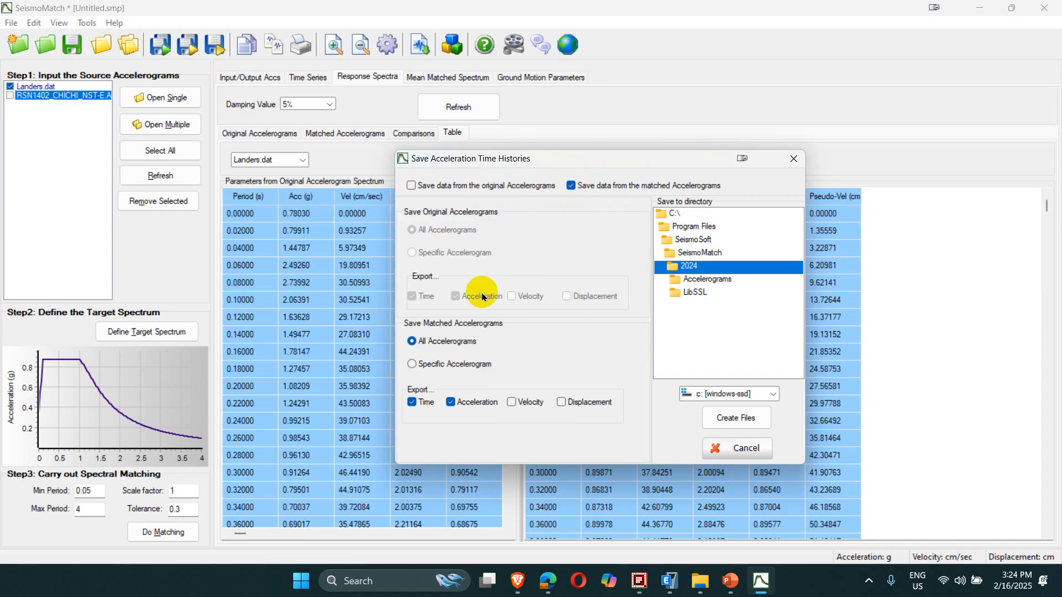
Limit the matched accelerogram export to the specific accelerogram Landers.dat
click(424, 368)
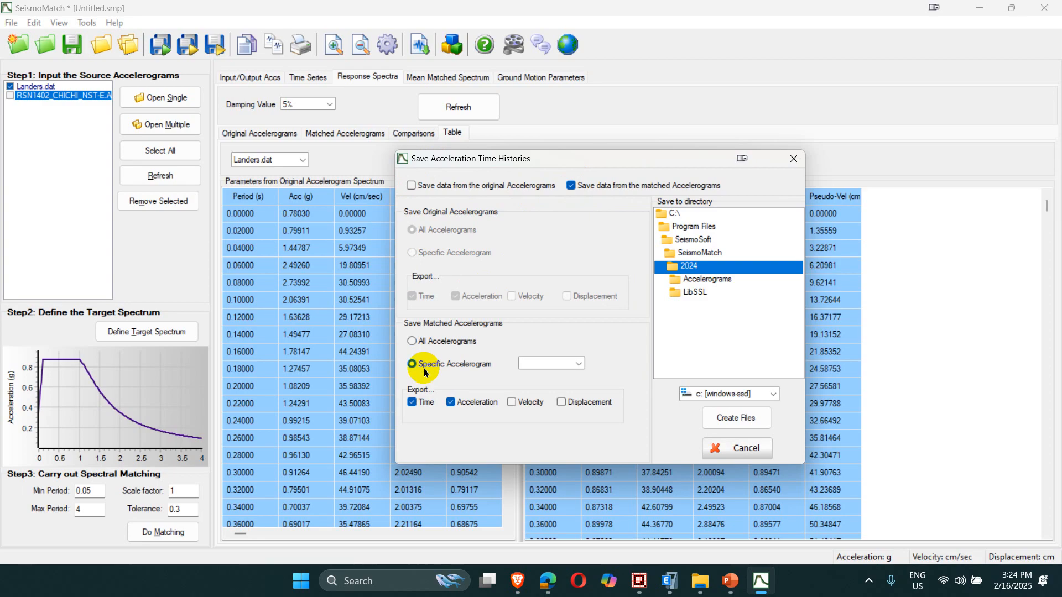
click(575, 365)
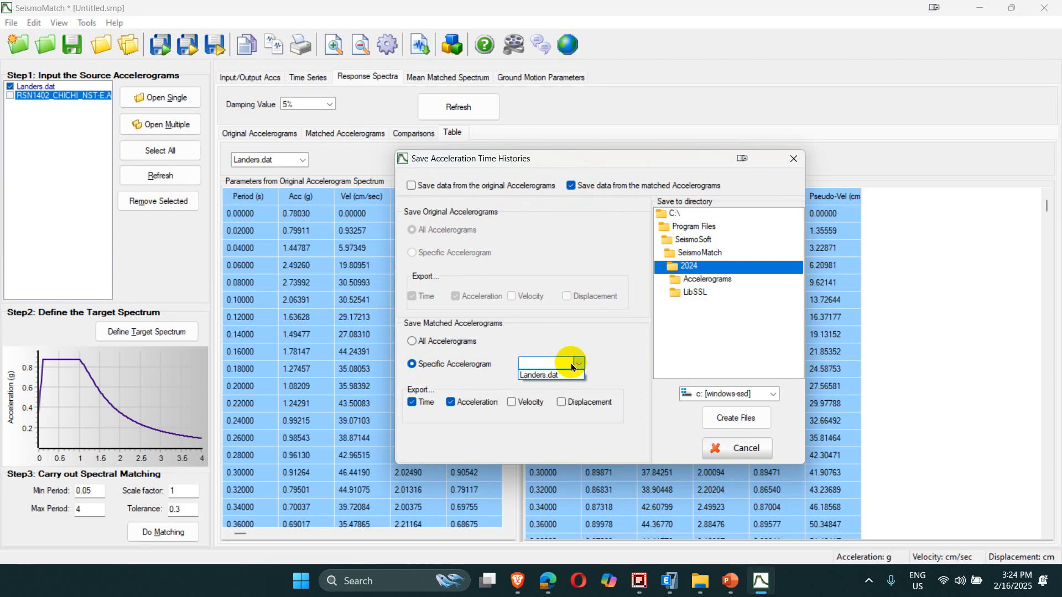
click(542, 374)
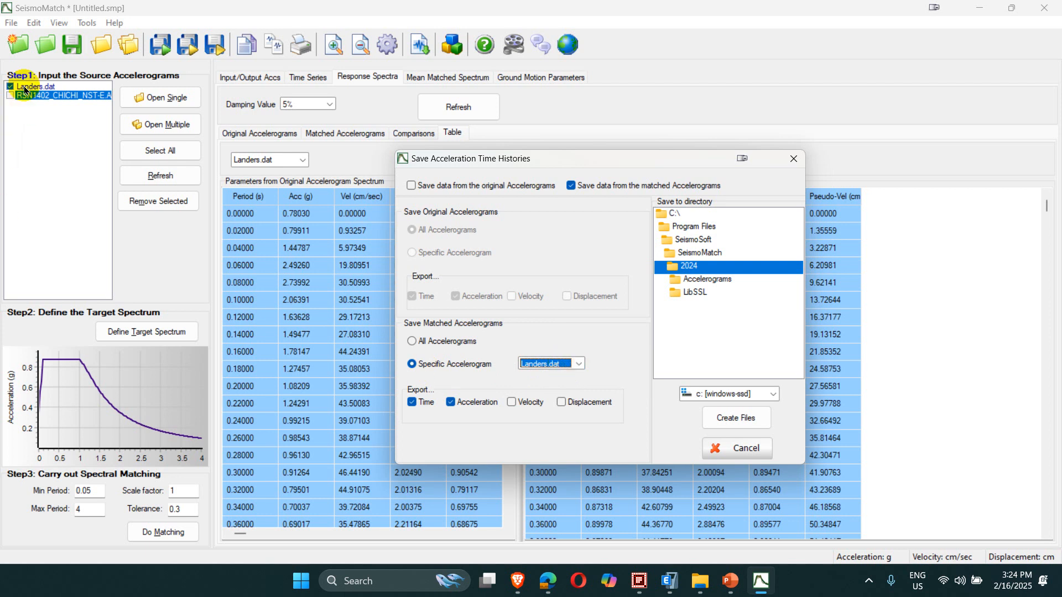
click(440, 342)
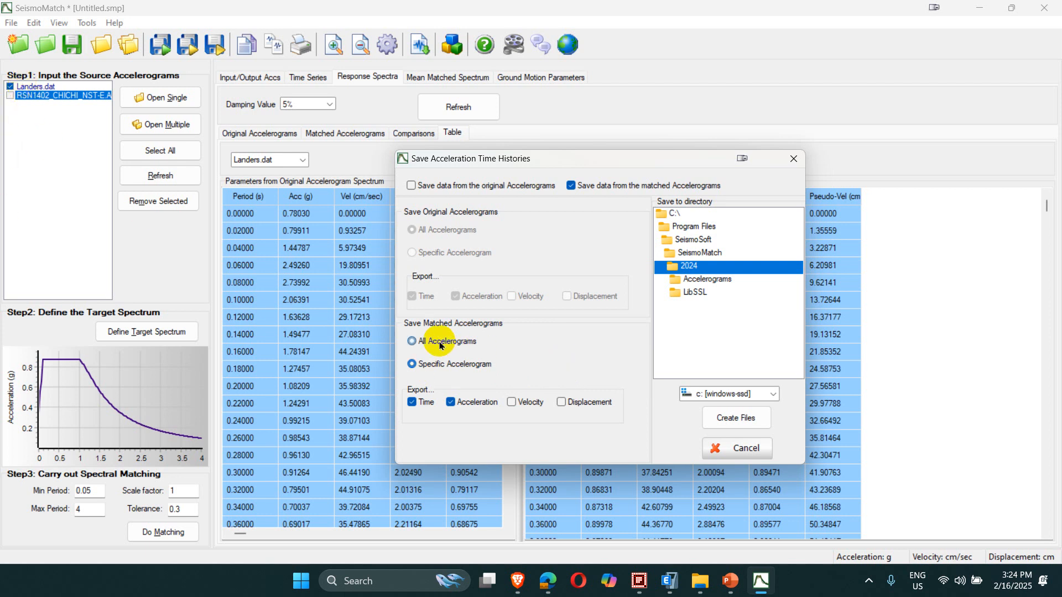
click(457, 363)
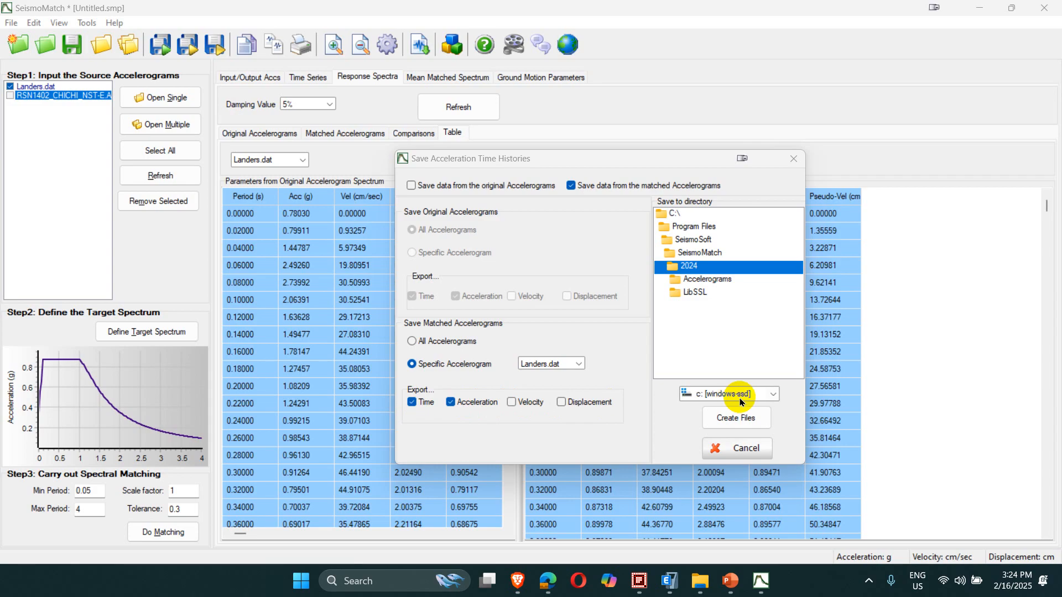
click(772, 395)
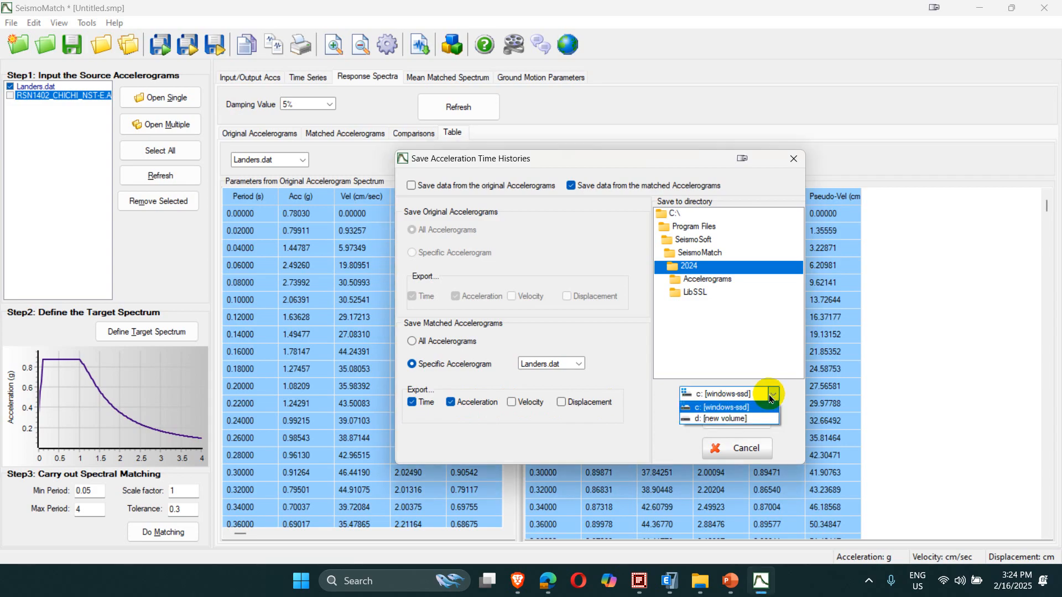
click(750, 397)
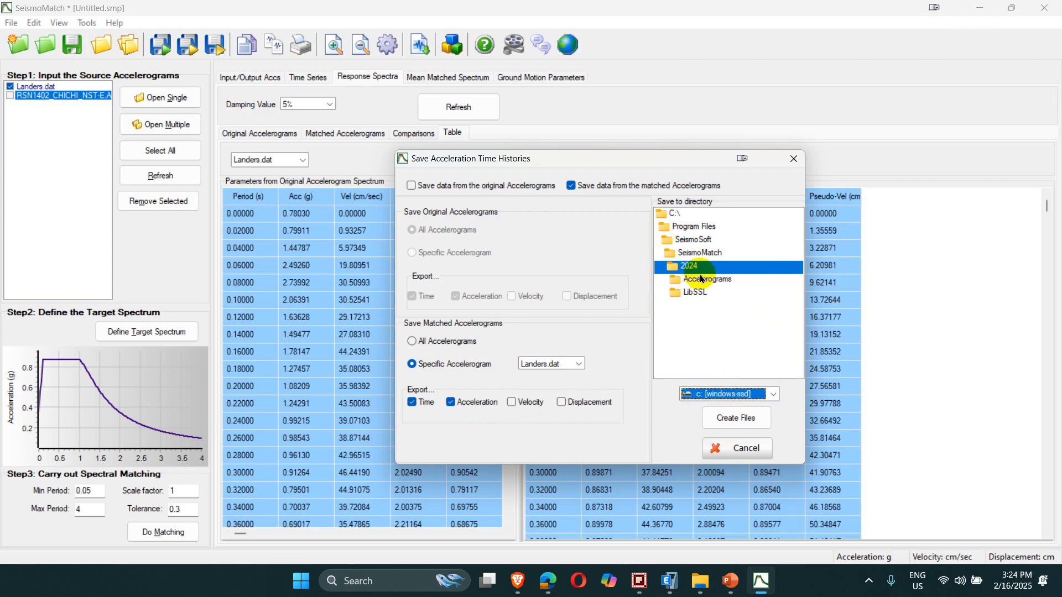
click(736, 395)
click(725, 419)
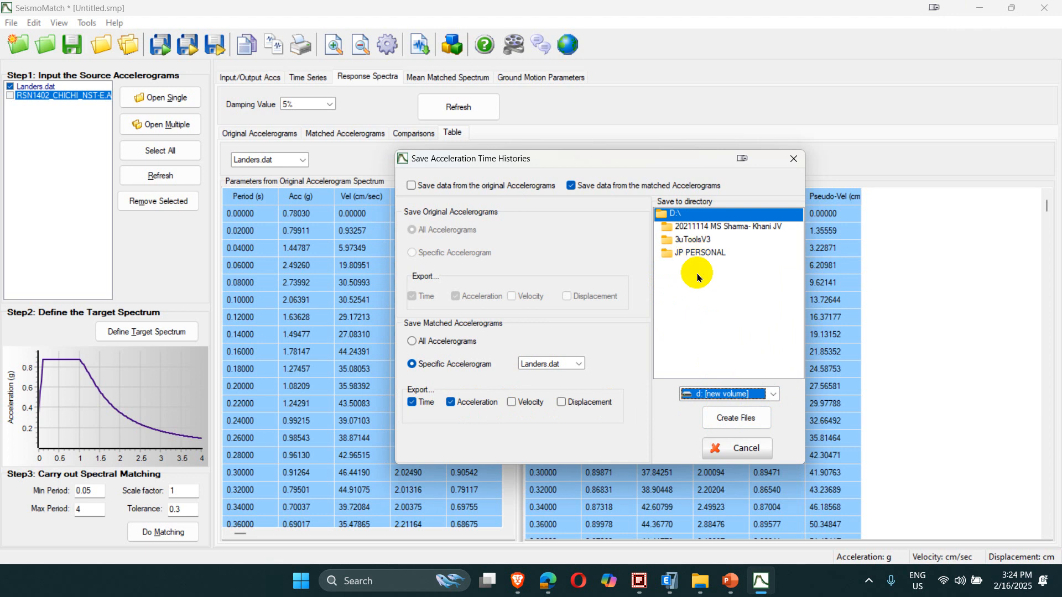
Set the save directory to the Desktop folder under C:\Users\USER and create the matched Landers time history file
click(718, 394)
click(719, 408)
scroll(718, 292, down, 2)
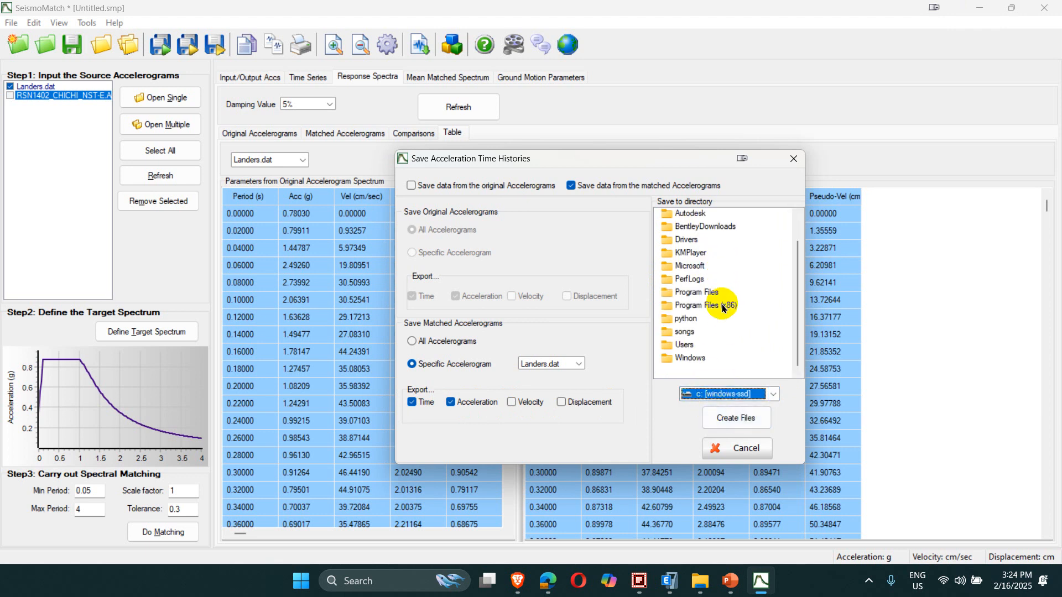
double_click(685, 344)
double_click(688, 266)
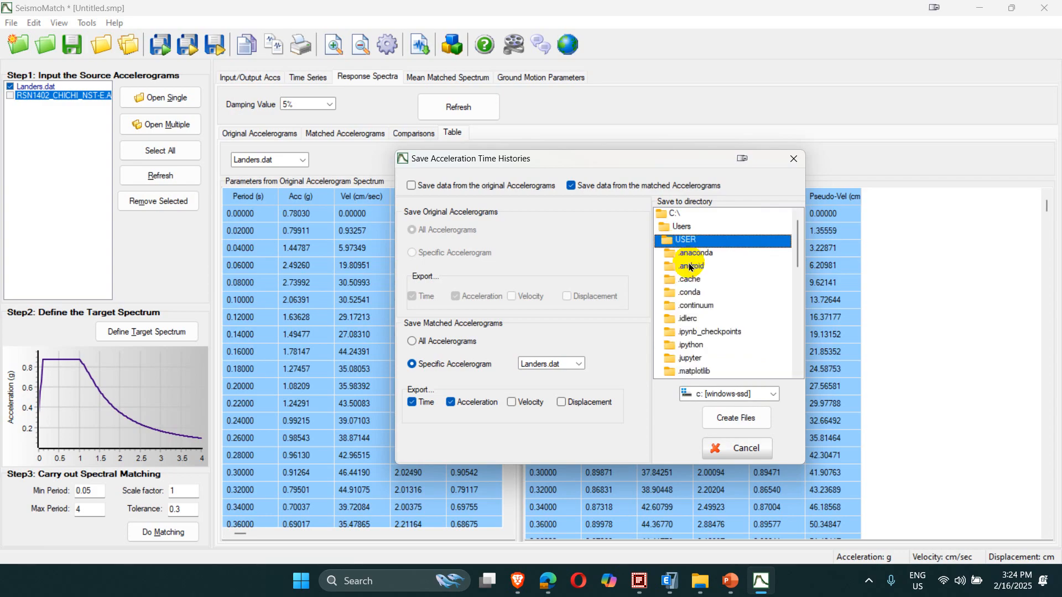
scroll(719, 302, down, 3)
scroll(724, 313, down, 3)
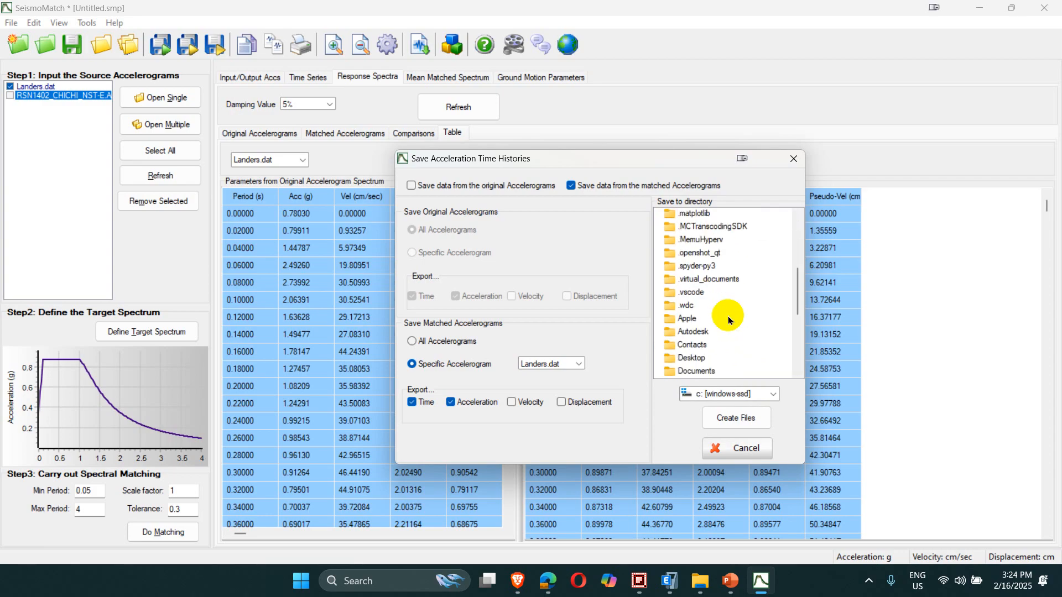
double_click(679, 368)
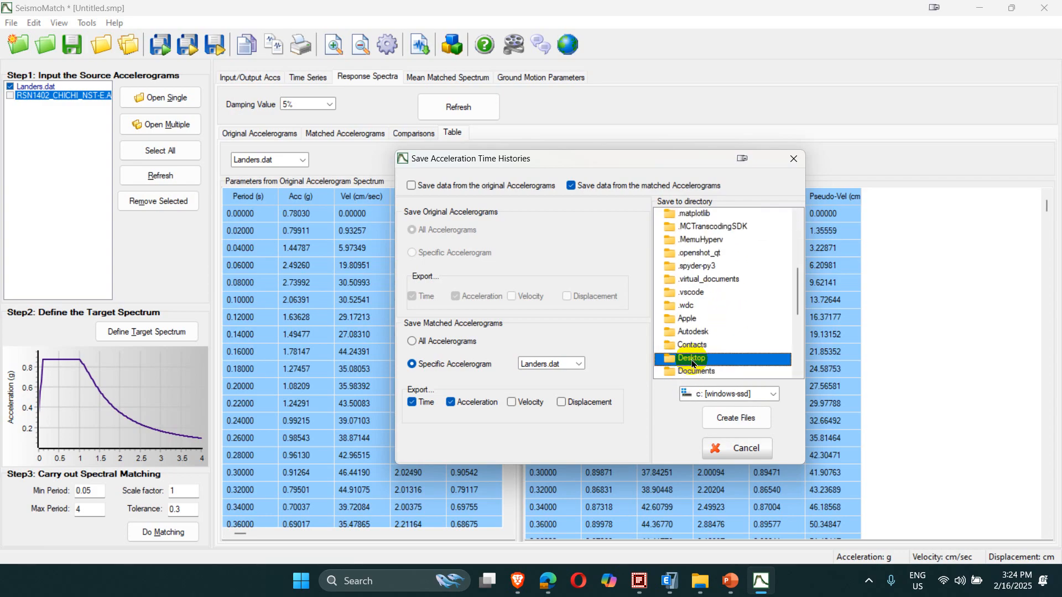
click(737, 422)
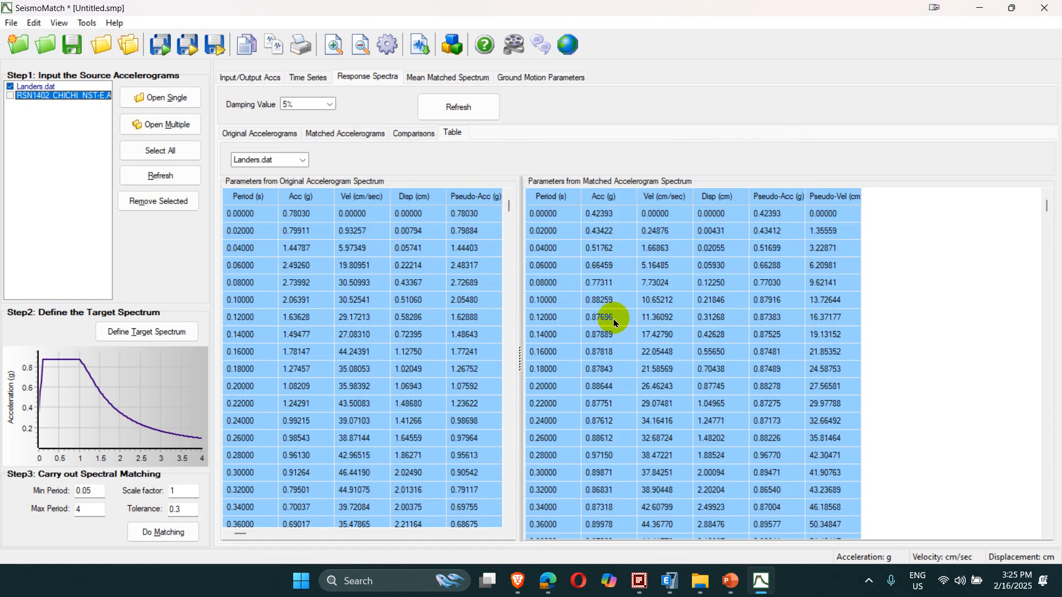
Switch to the desktop and open the exported matched Landers text file to check its contents
click(980, 8)
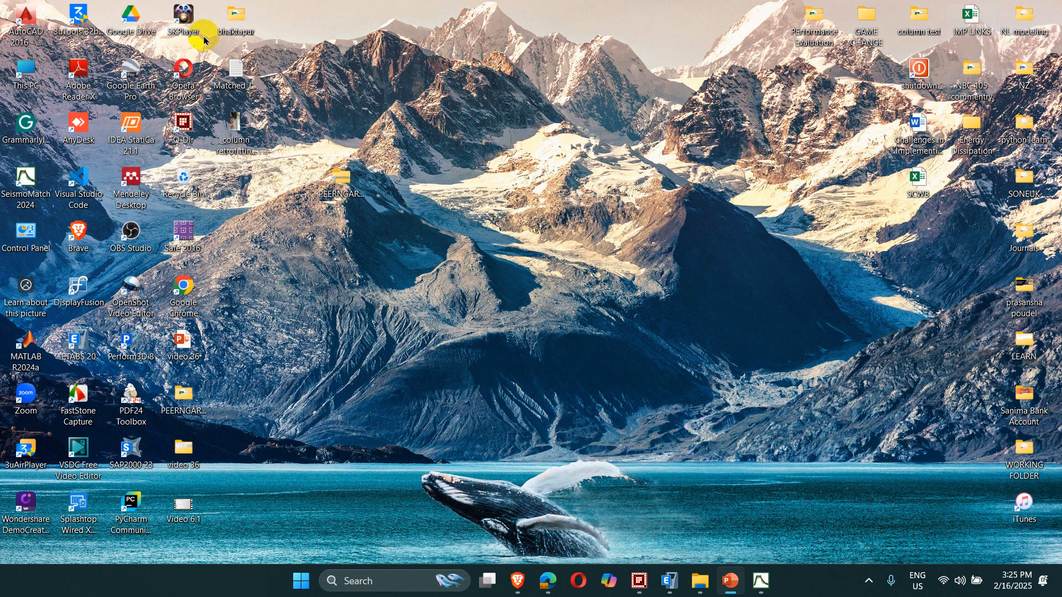
click(235, 75)
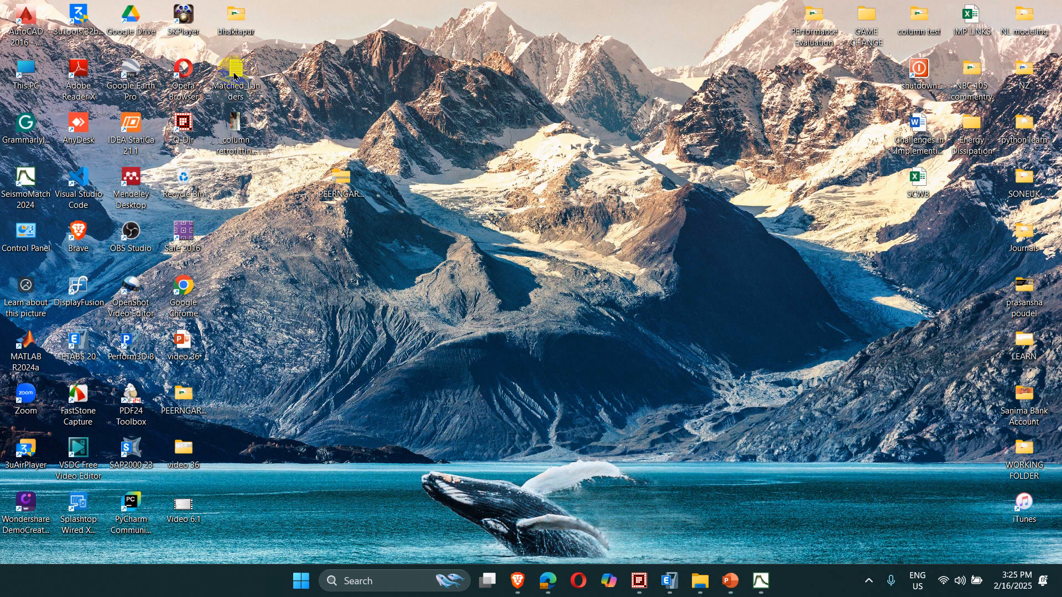
double_click(234, 75)
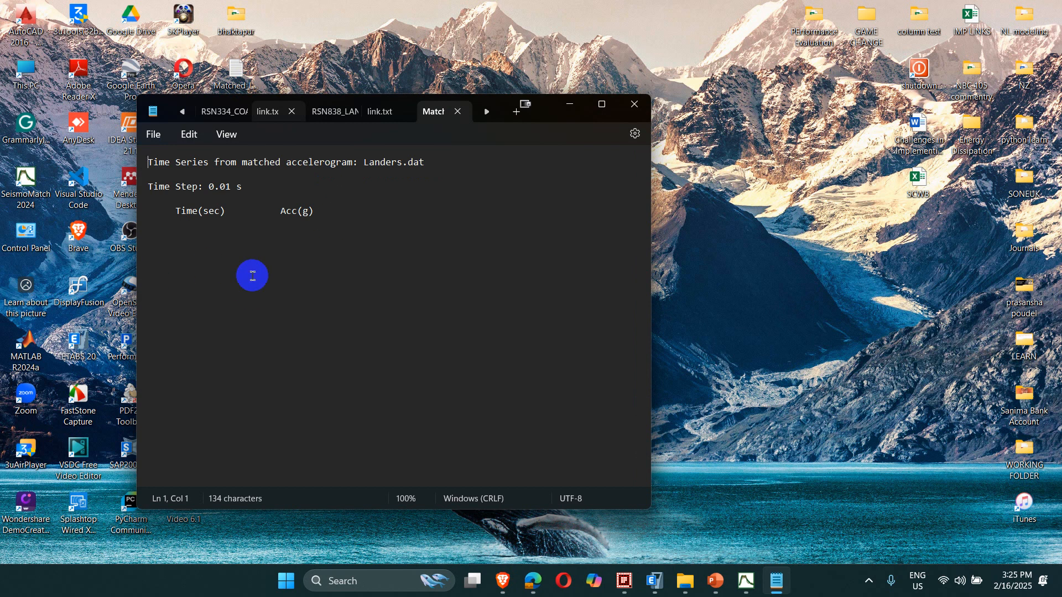
click(285, 276)
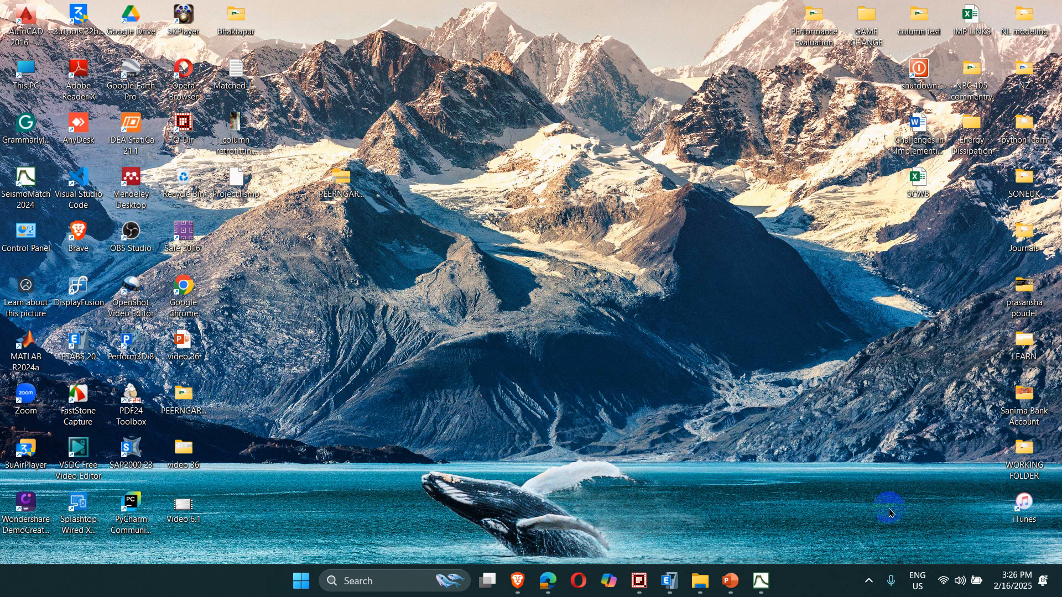
Switch back to SeismoMatch and save the Project1.smp project
click(761, 579)
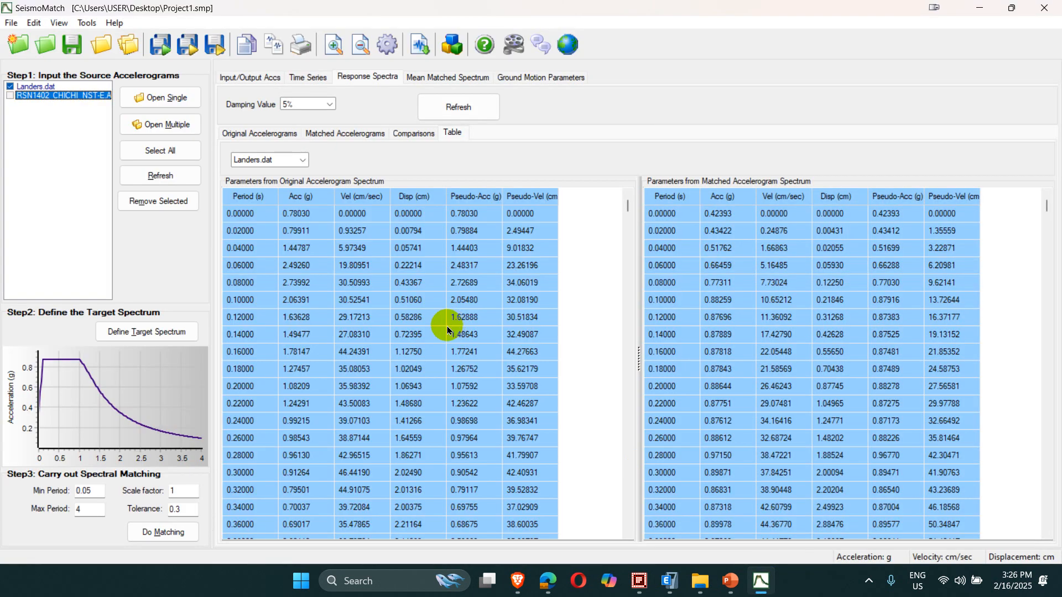
click(10, 23)
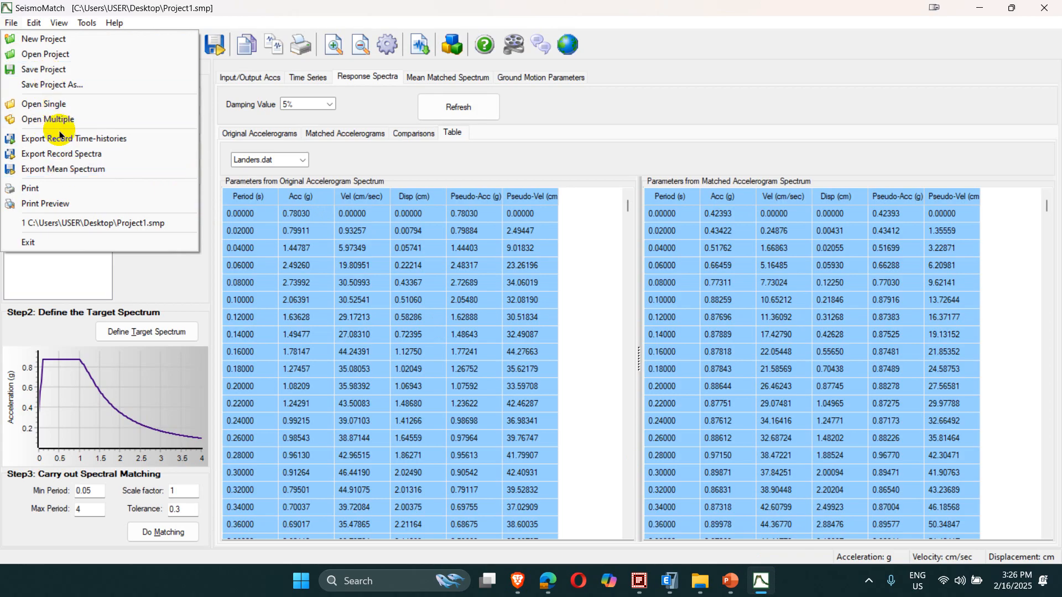
click(44, 69)
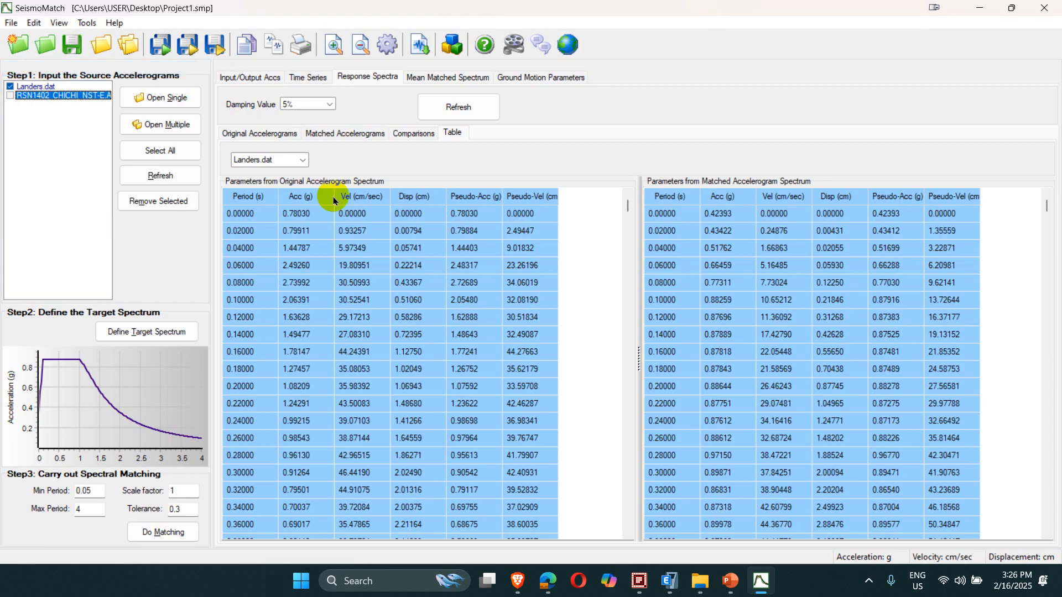
click(11, 23)
click(30, 69)
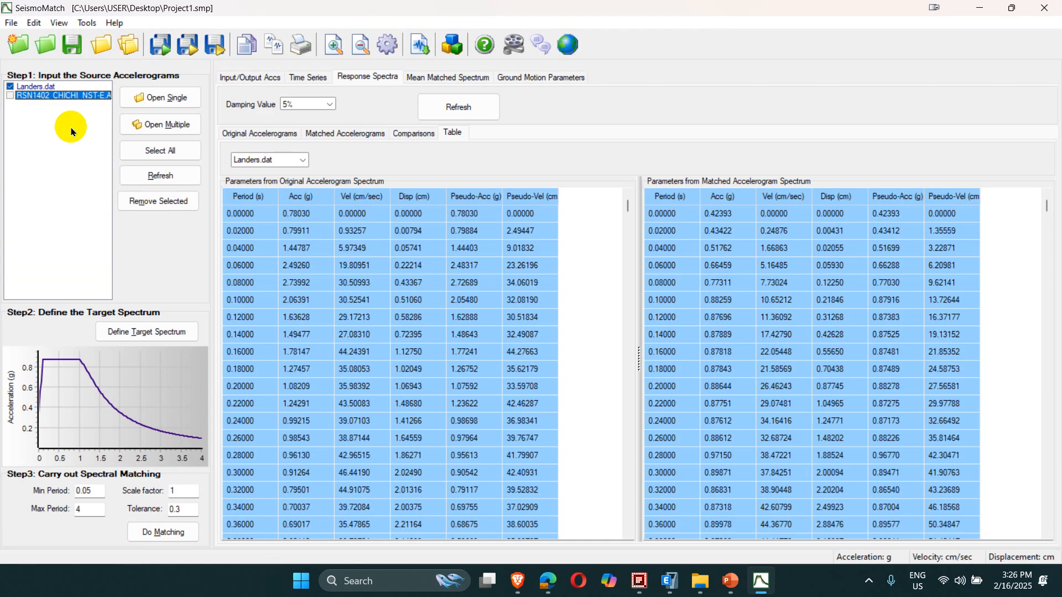
Export the time and acceleration histories of all matched accelerograms to the Desktop folder
click(11, 23)
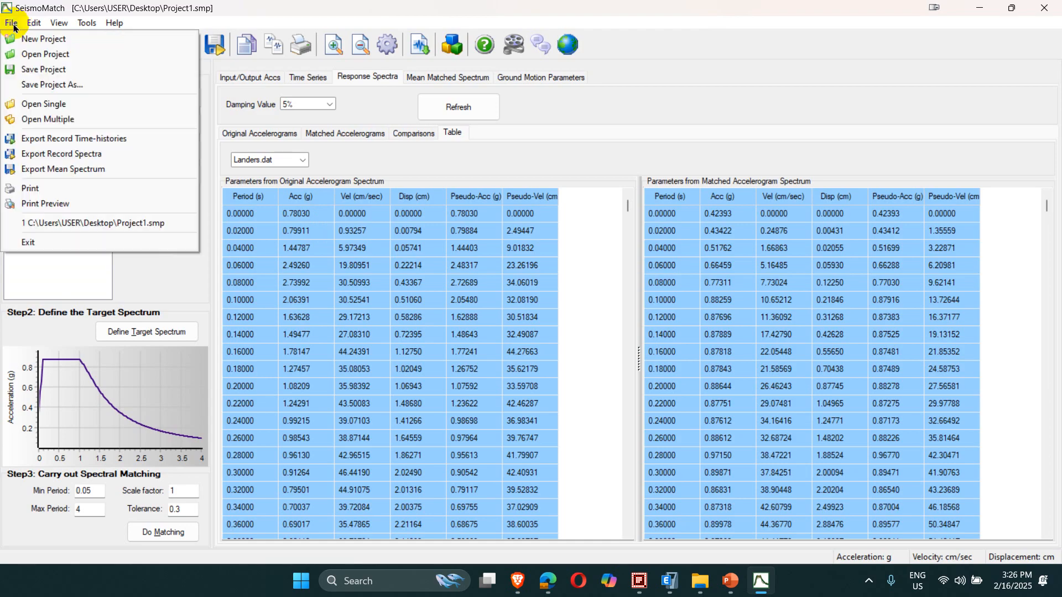
click(39, 138)
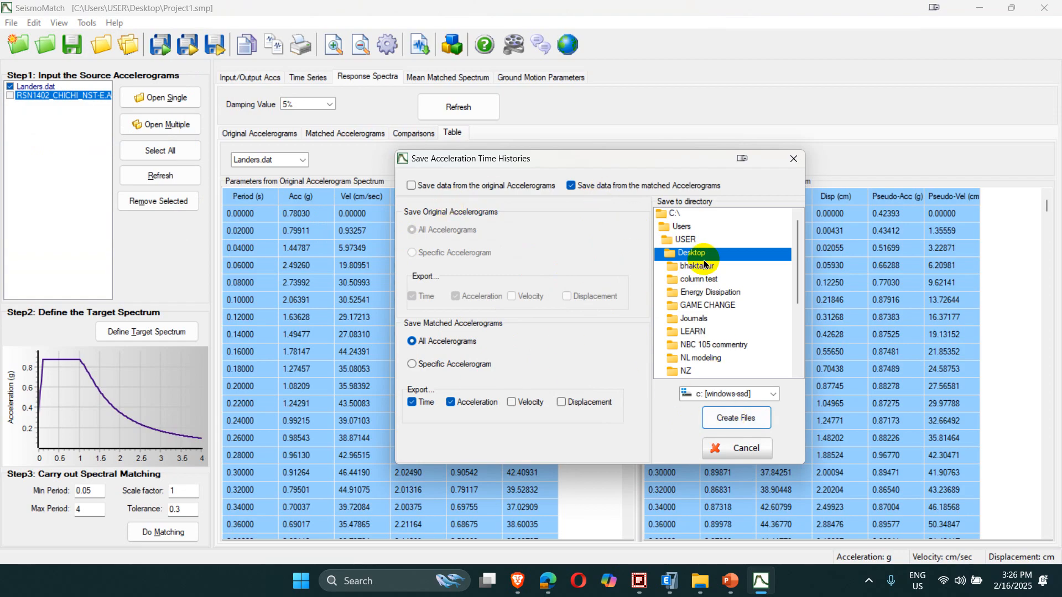
click(726, 418)
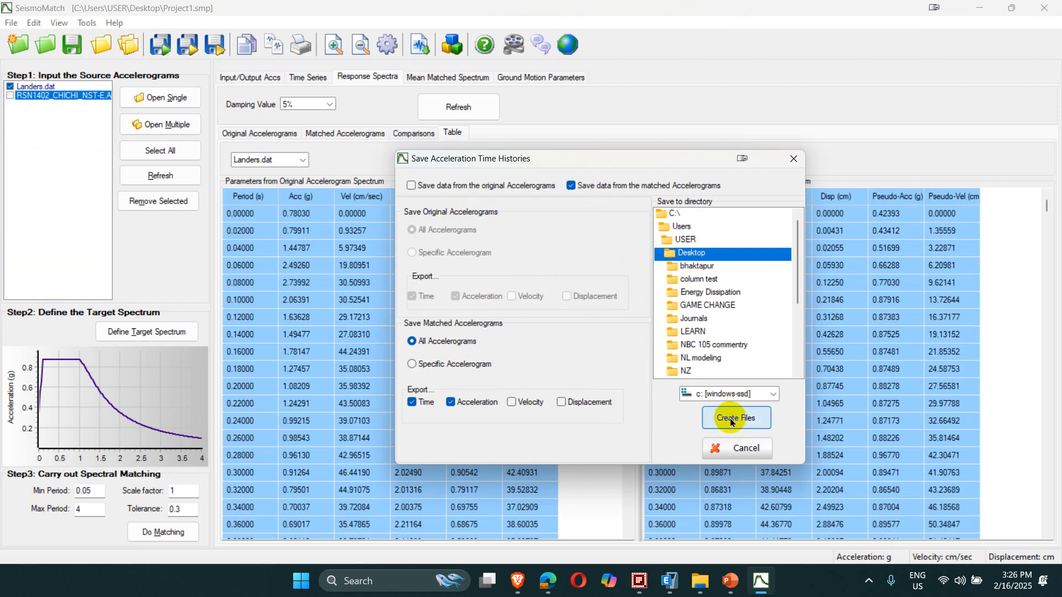
Open the re-exported matched Landers file from the desktop in a maximized Notepad window and select all its data for review
click(979, 8)
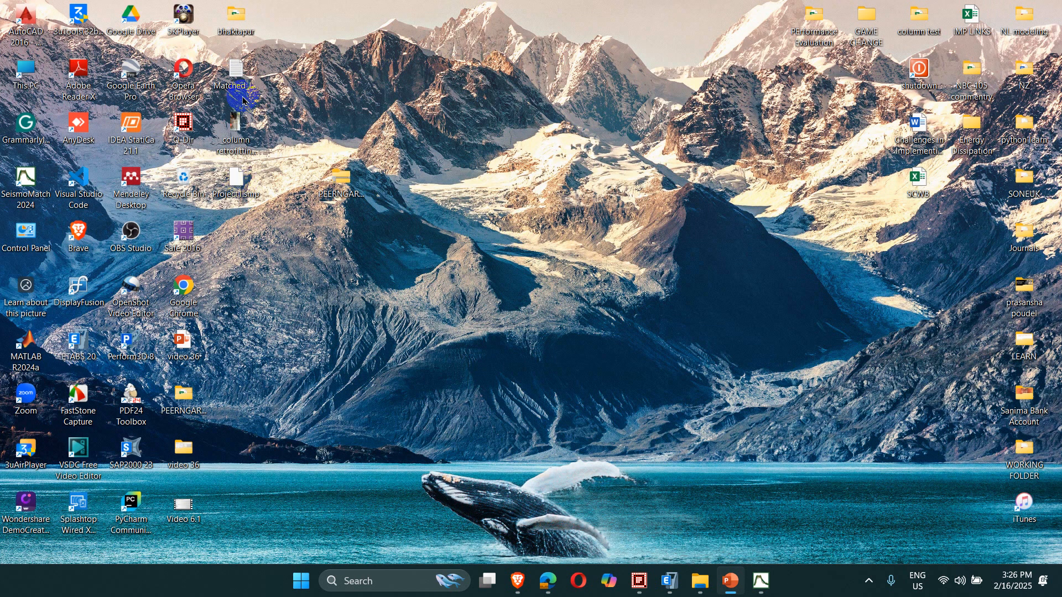
double_click(233, 70)
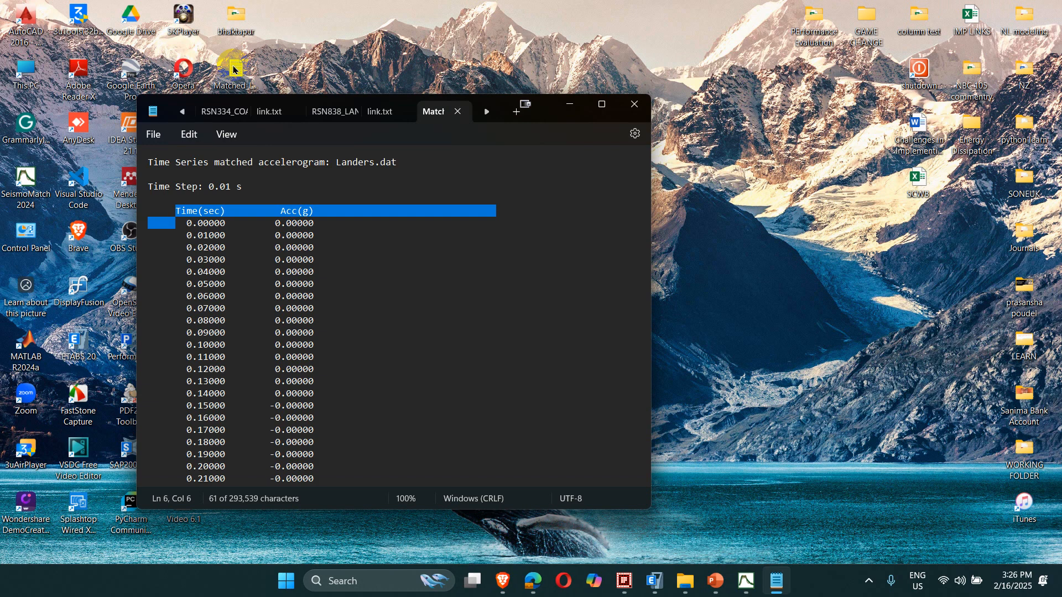
click(601, 105)
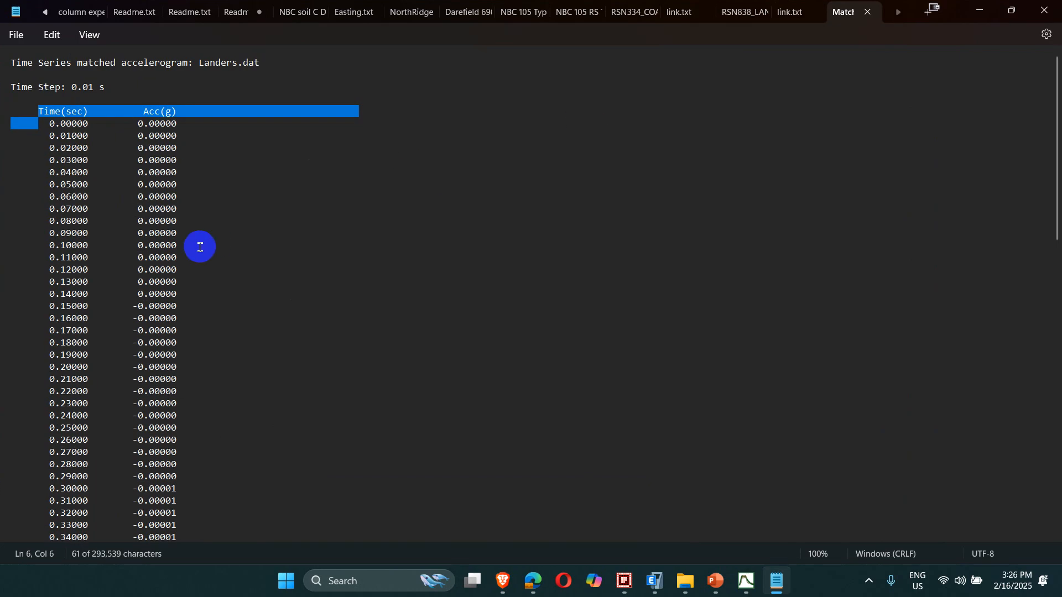
click(150, 282)
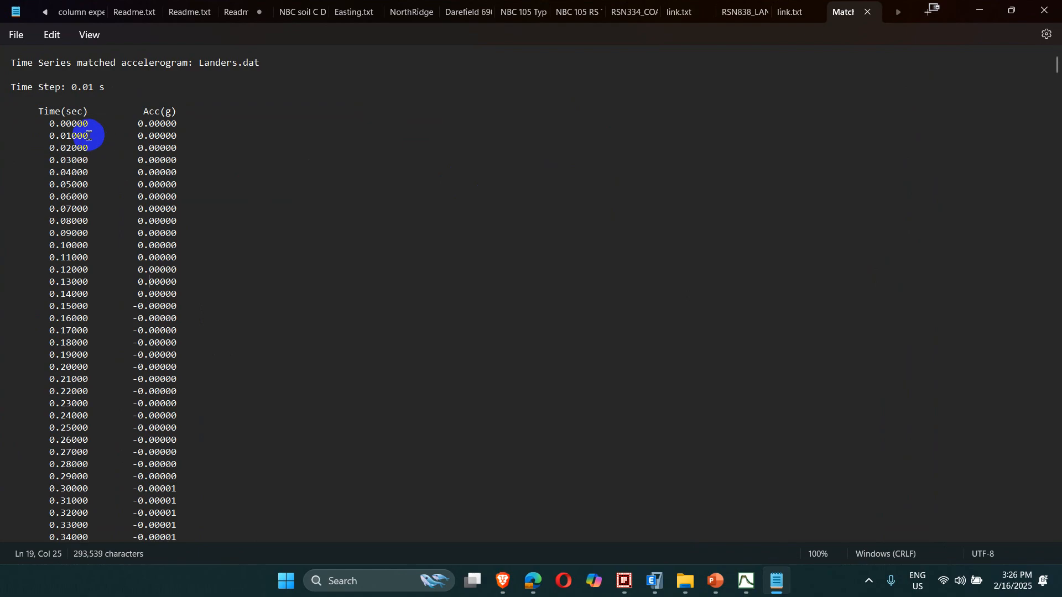
key(ctrl+a)
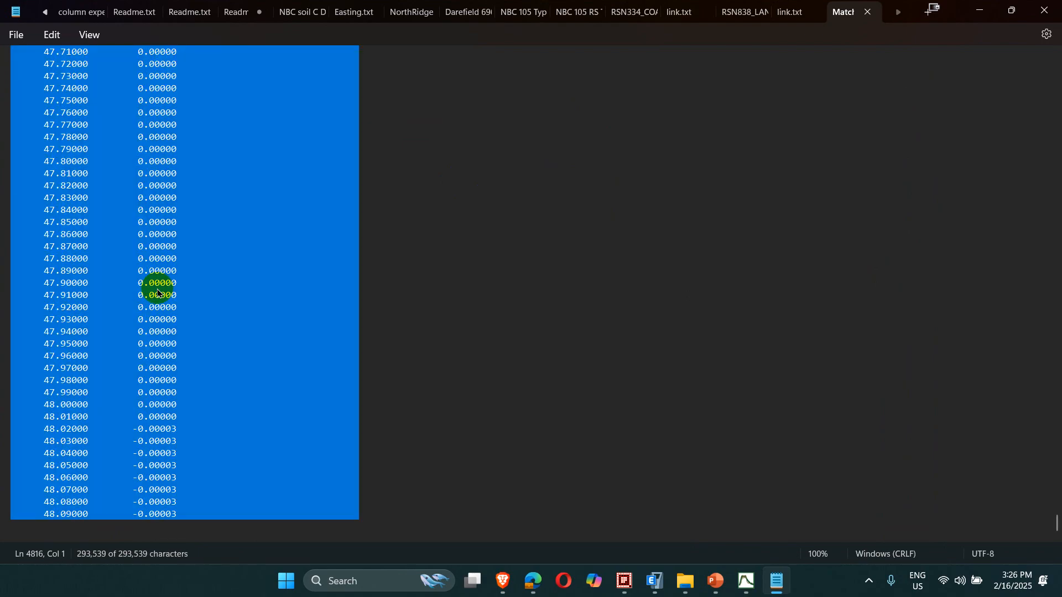
click(979, 10)
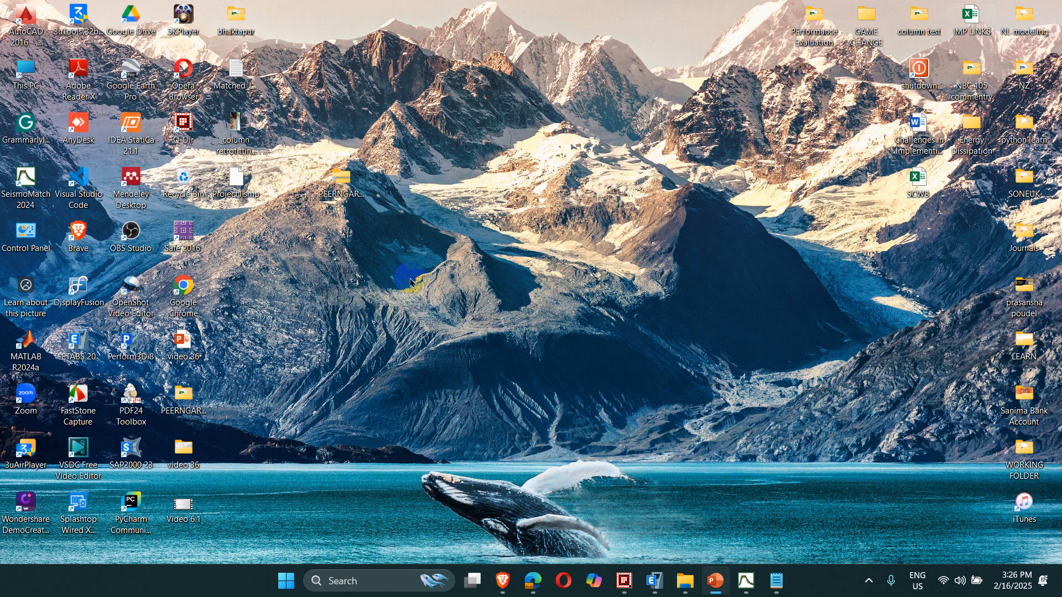
Create a new Excel worksheet on the desktop, open it and paste the copied matched Landers data starting at cell A1
right_click(401, 247)
mouse_move(495, 356)
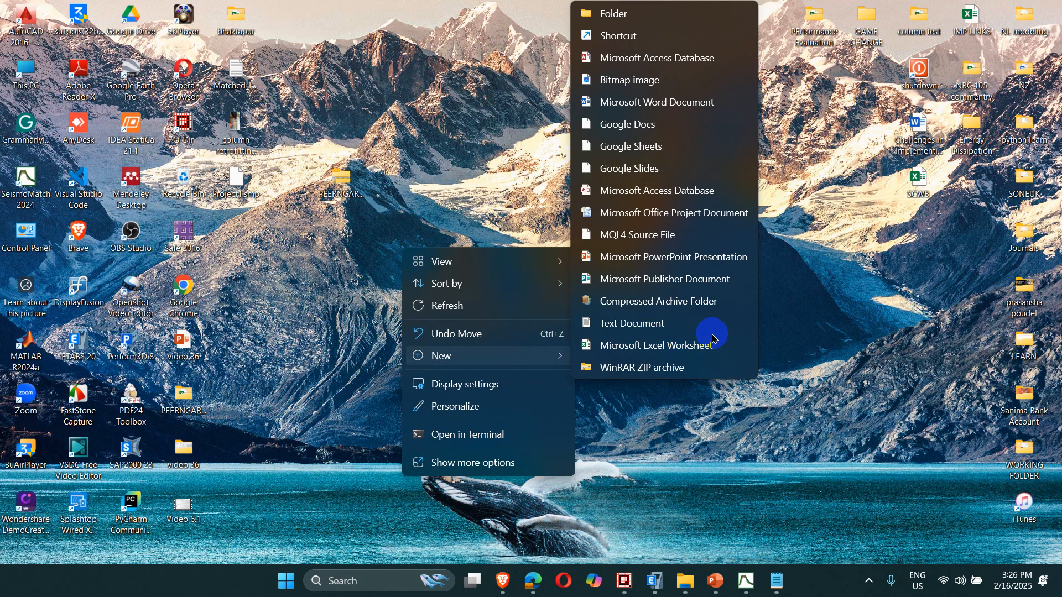
click(643, 347)
click(432, 291)
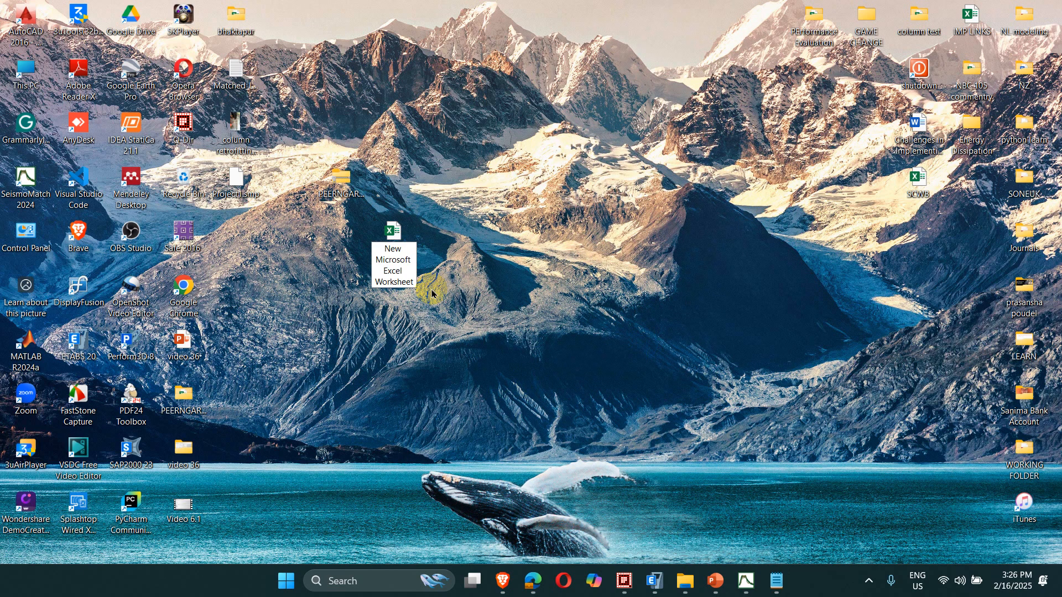
double_click(390, 267)
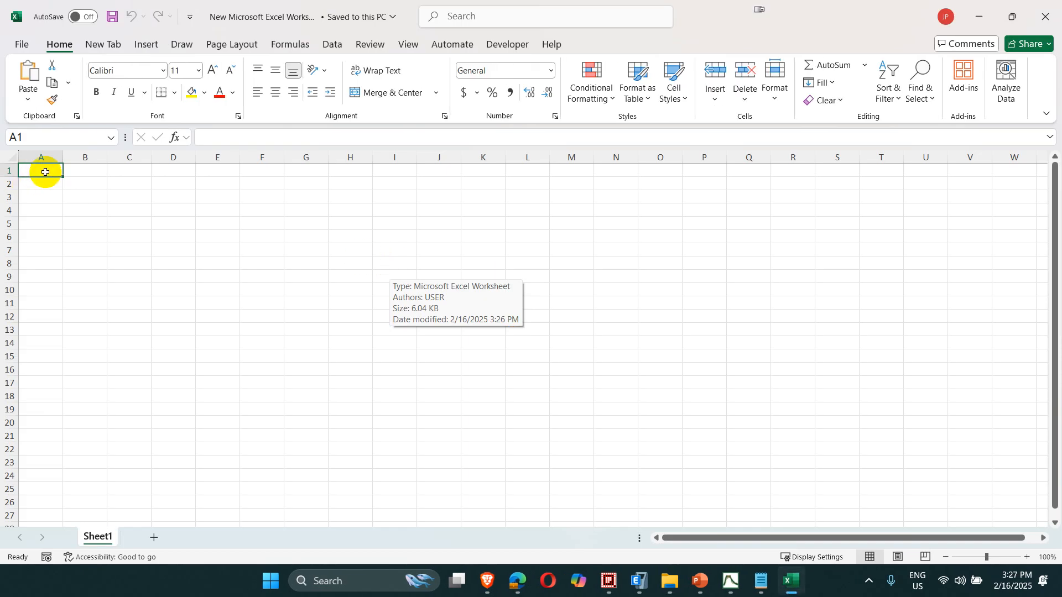
key(ctrl+v)
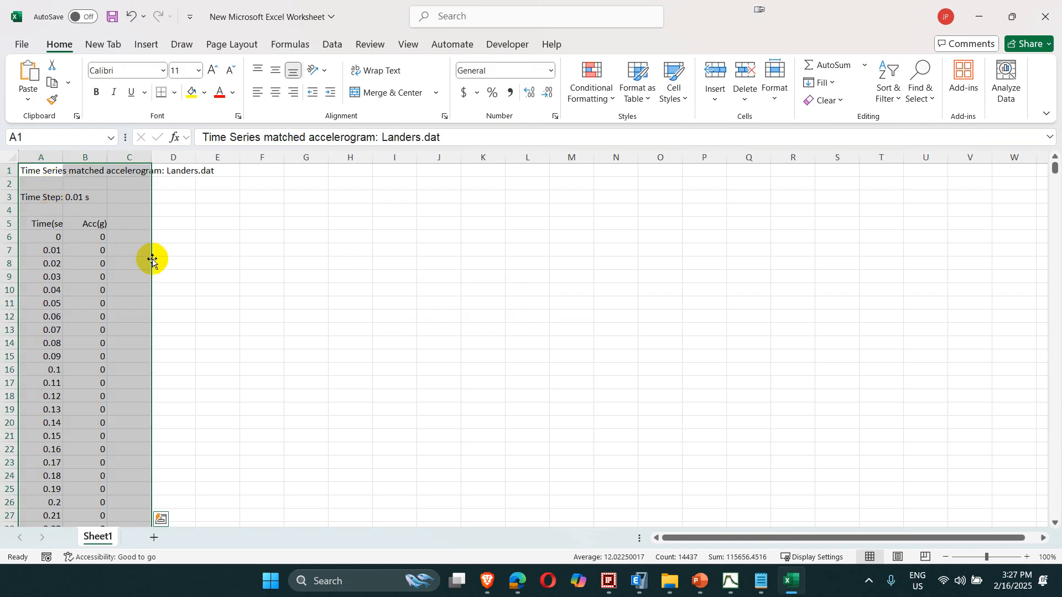
Plot the full Time(sec) and Acc(g) columns, headers included, as a scatter chart with straight lines, and widen the chart
click(53, 238)
drag(41, 224, 86, 227)
key(ctrl+shift+Down)
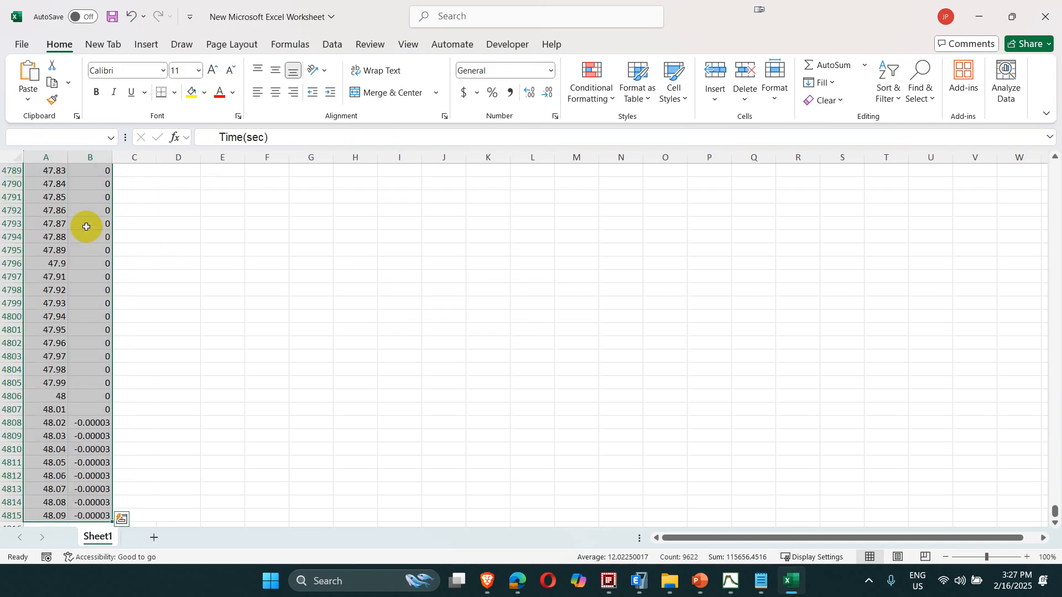
key(alt+n)
key(d)
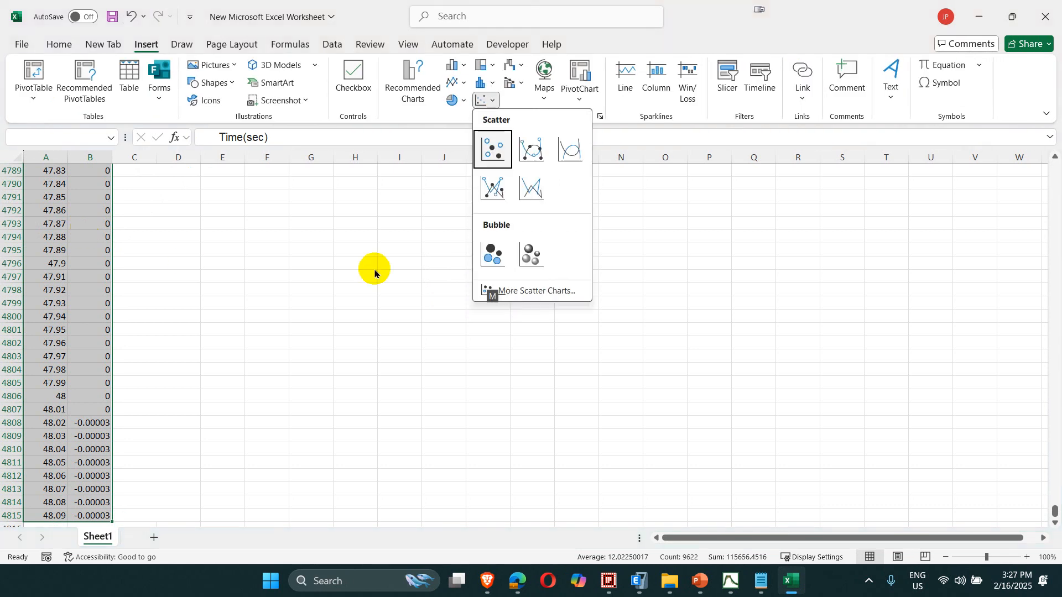
click(540, 190)
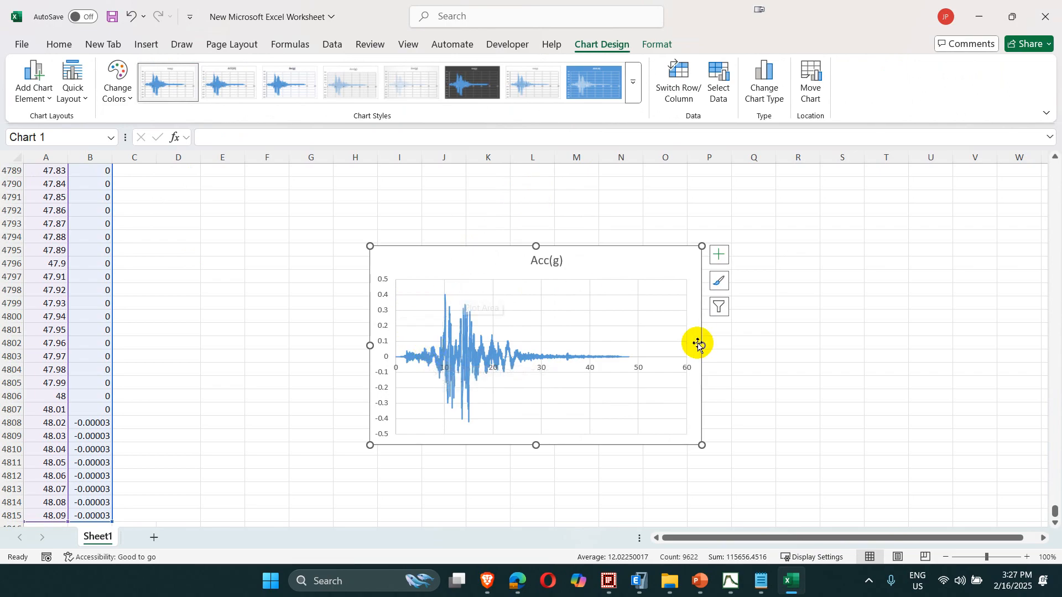
drag(702, 346, 831, 345)
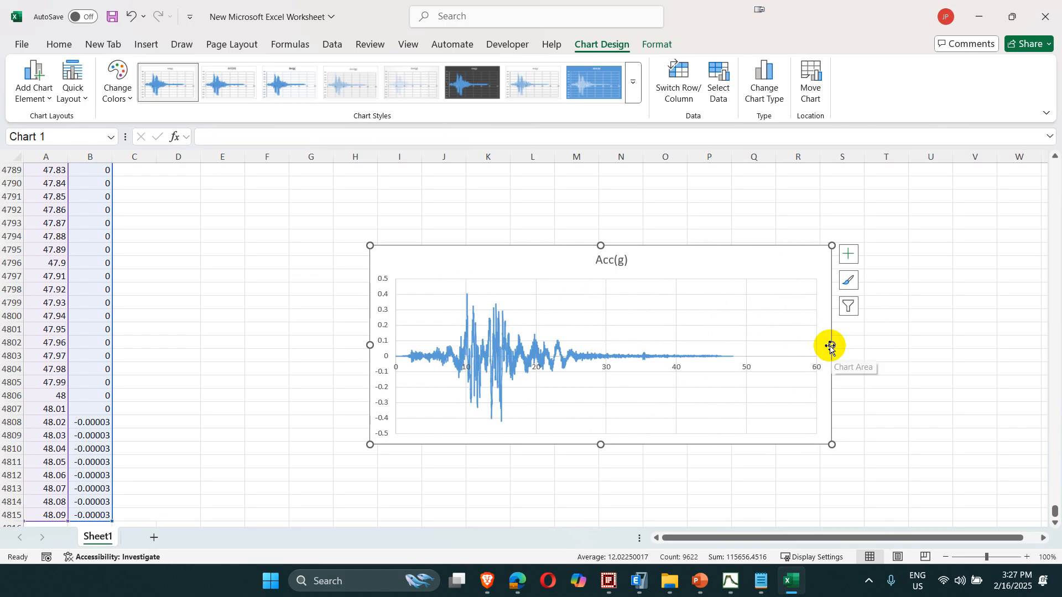
Delete the acceleration chart and close the workbook without saving the changes
key(Delete)
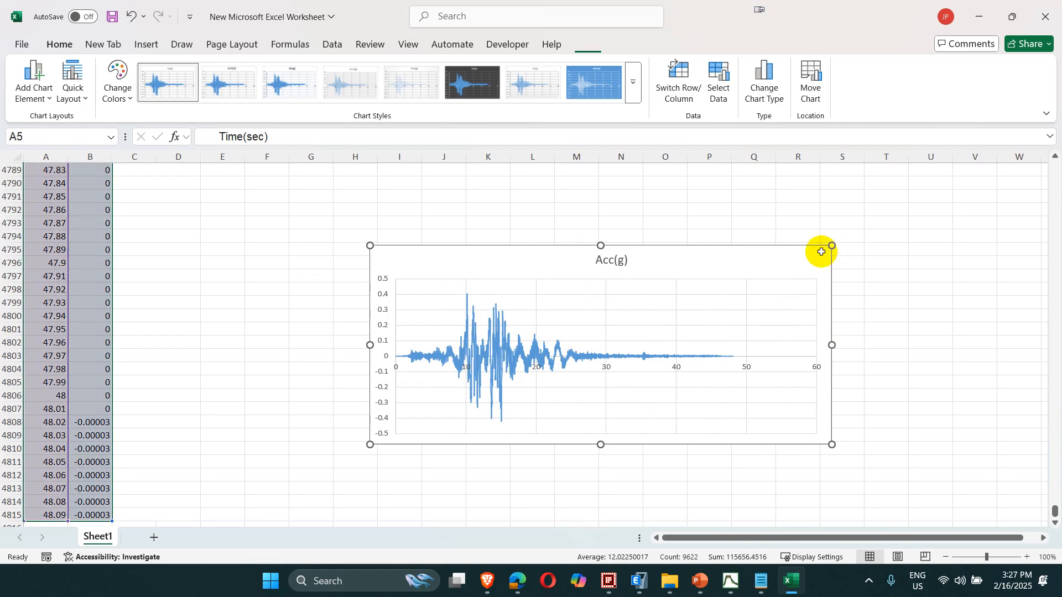
click(1044, 17)
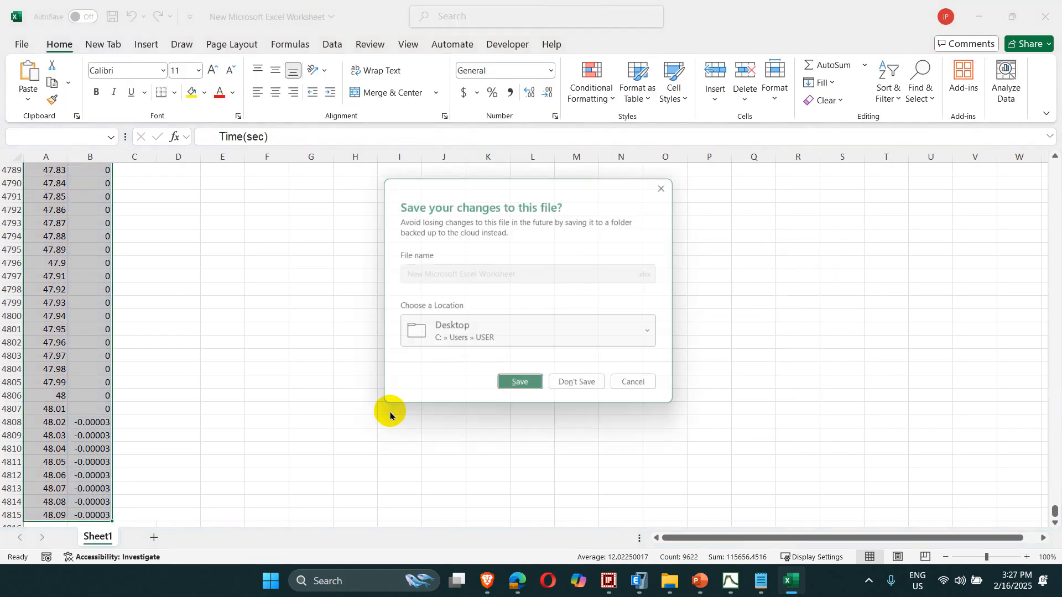
click(580, 387)
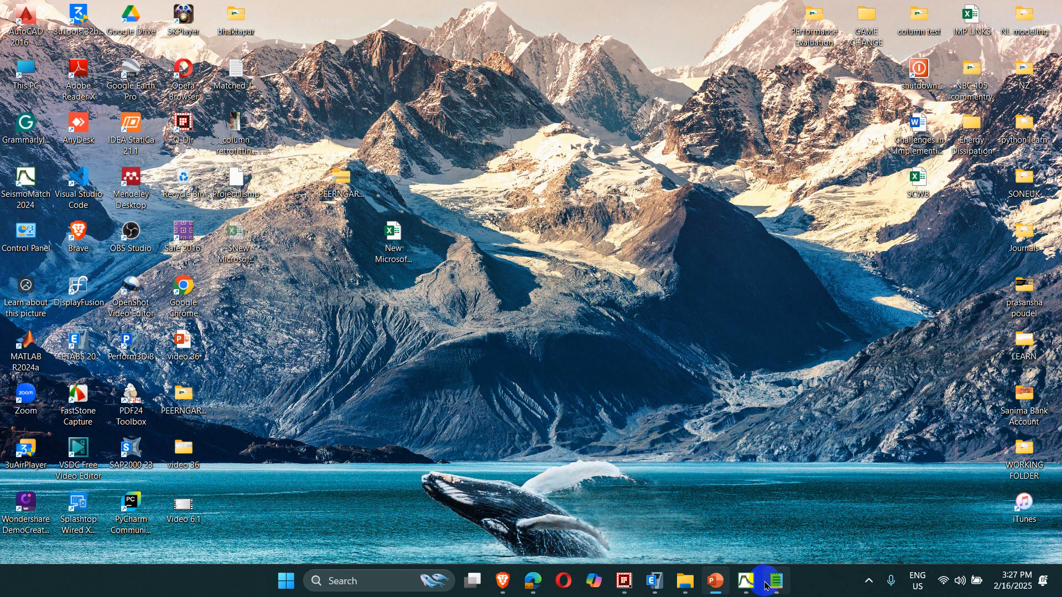
Close the Notepad window with the matched Landers data and switch back to SeismoMatch
click(774, 581)
click(1040, 11)
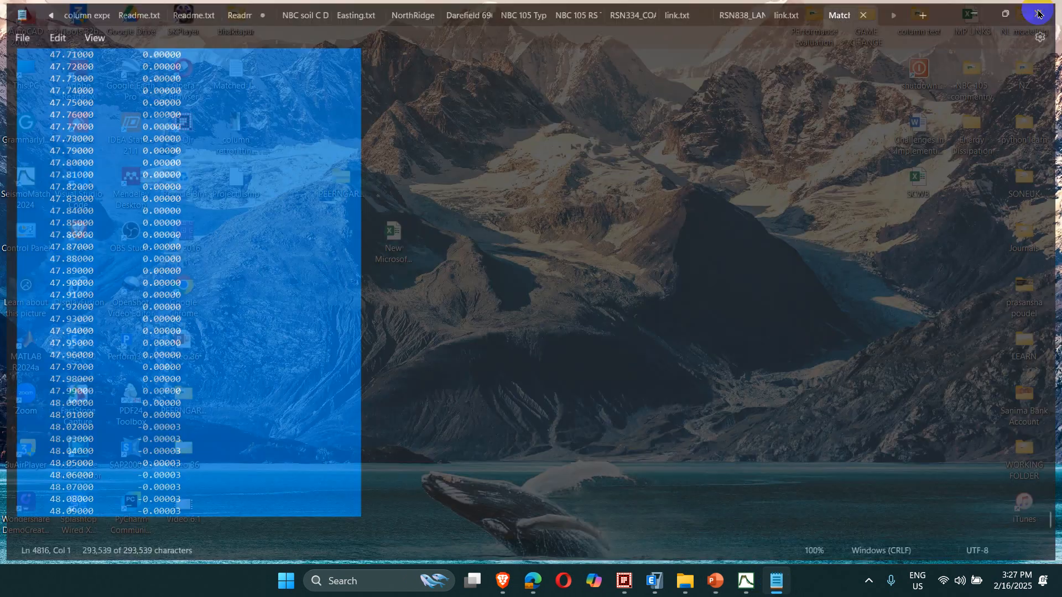
click(761, 581)
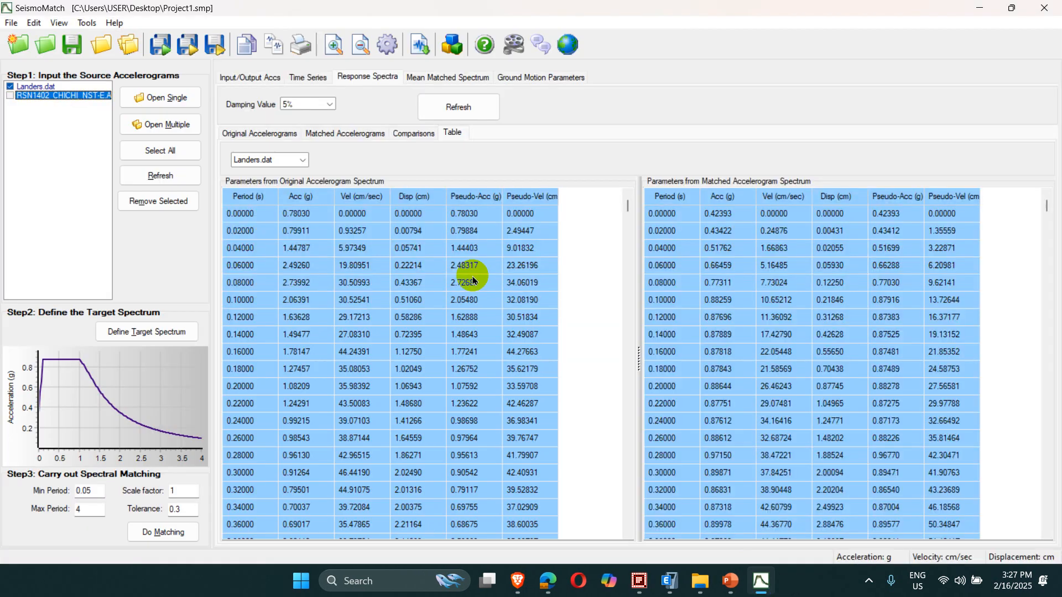
Open the export dialog for acceleration time-history spectra to review its options, and close it without creating files
click(11, 22)
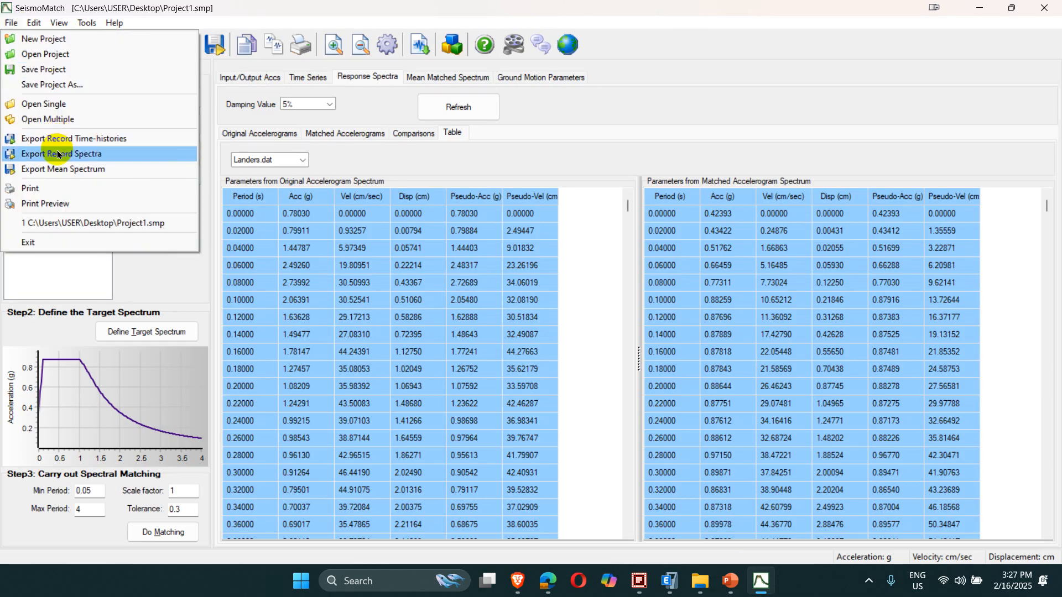
click(92, 173)
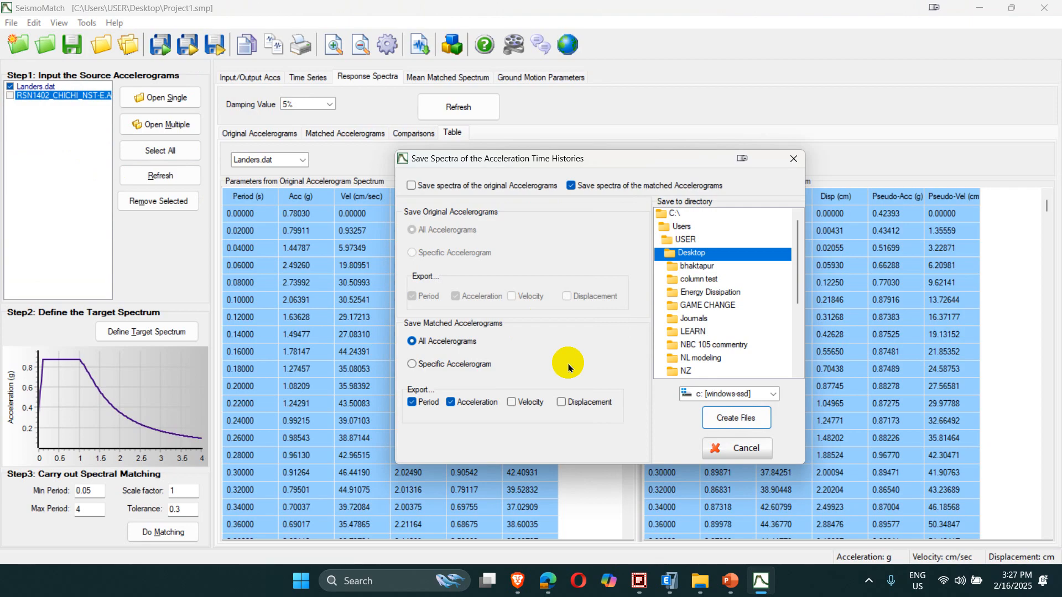
click(793, 158)
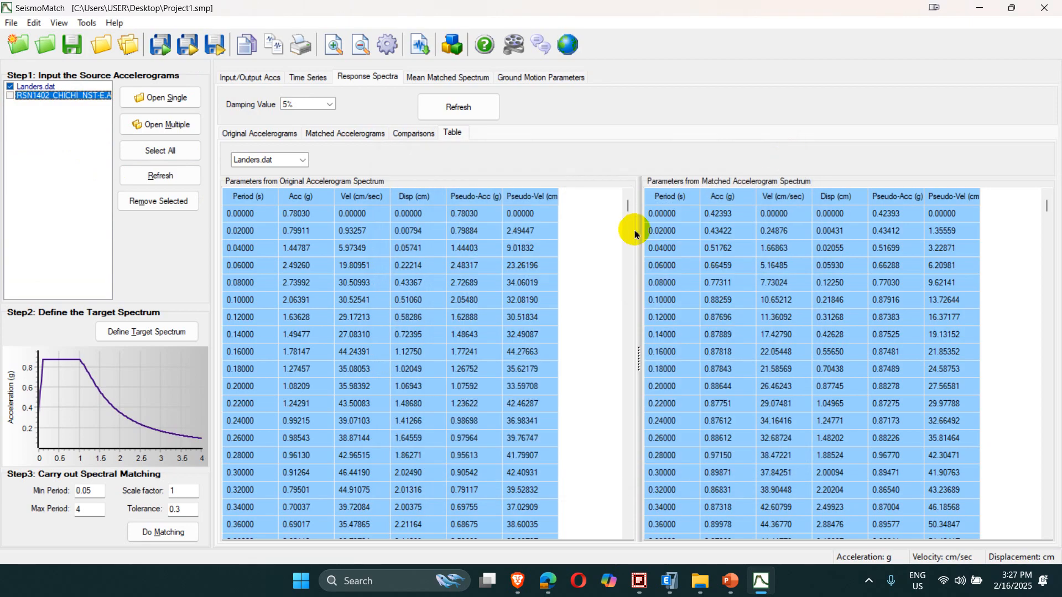